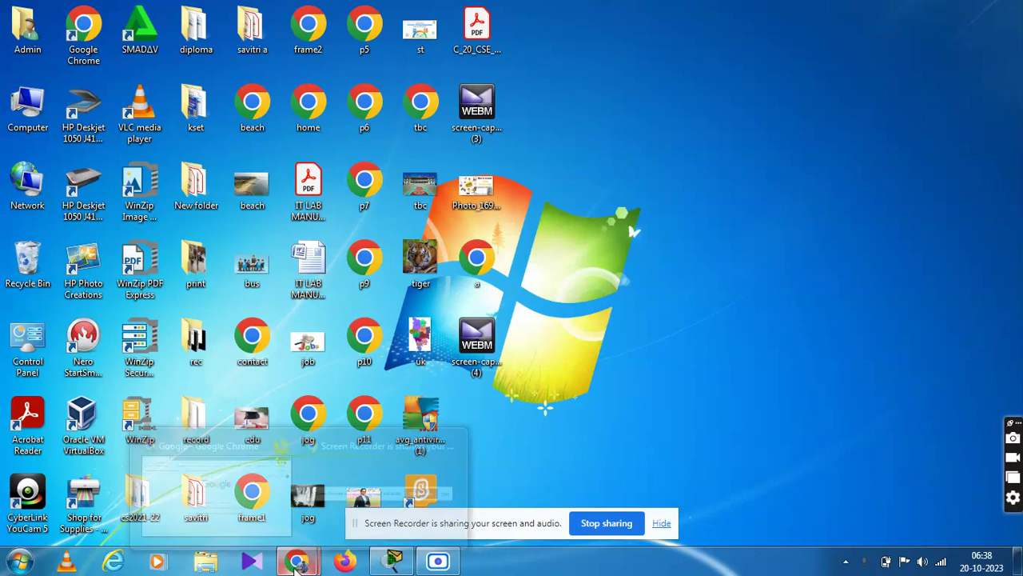
Bring the Chrome window showing the Google homepage to the front.
{"action": "left_click", "coordinate": [263, 478]}
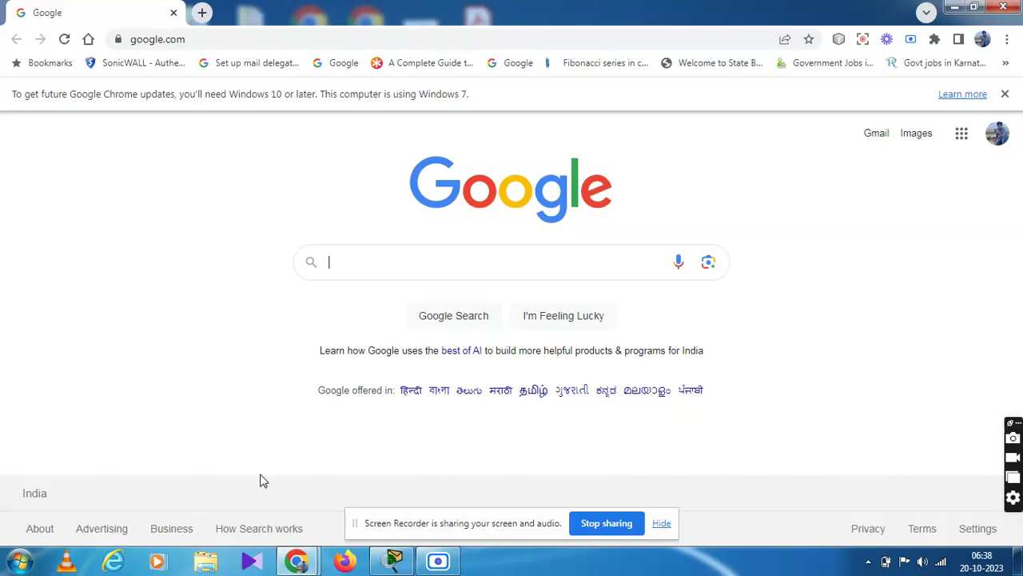
Search Google for 'cisco packet tracer 7.3', open FileHorse's 7.3.0 (64-bit) page, then minimise Chrome.
{"action": "type", "text": "c"}
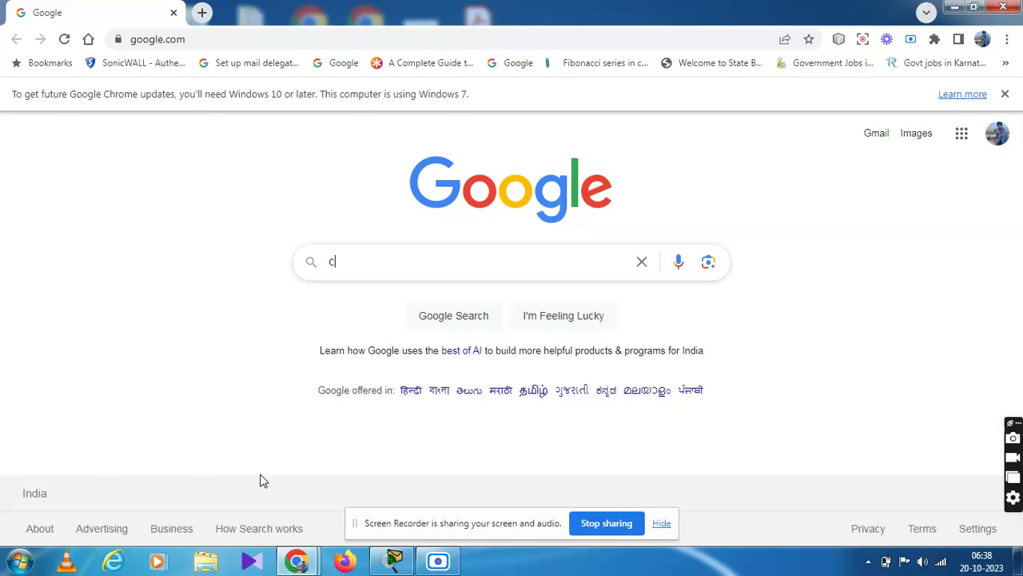
{"action": "type", "text": "is"}
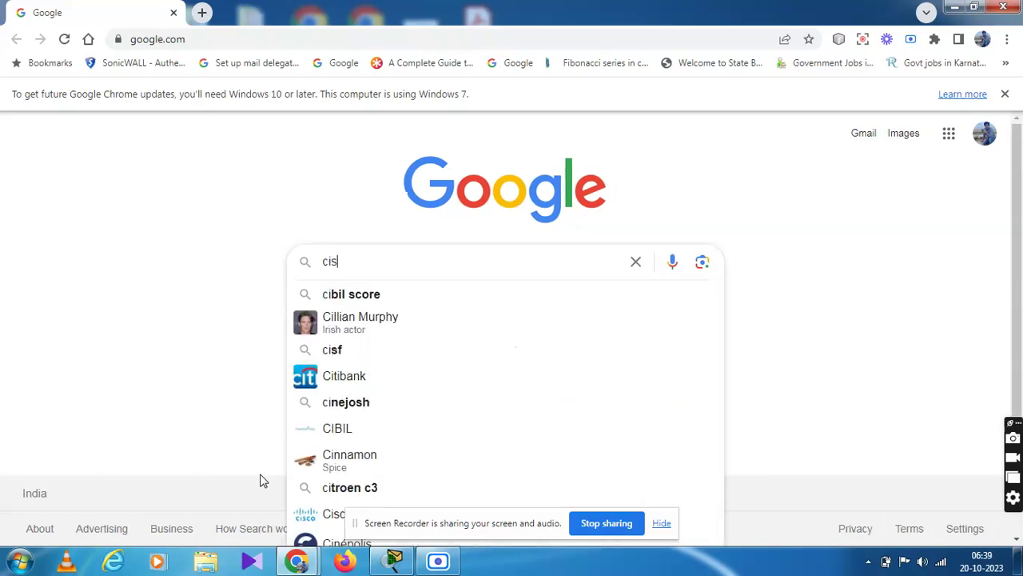
{"action": "type", "text": "co"}
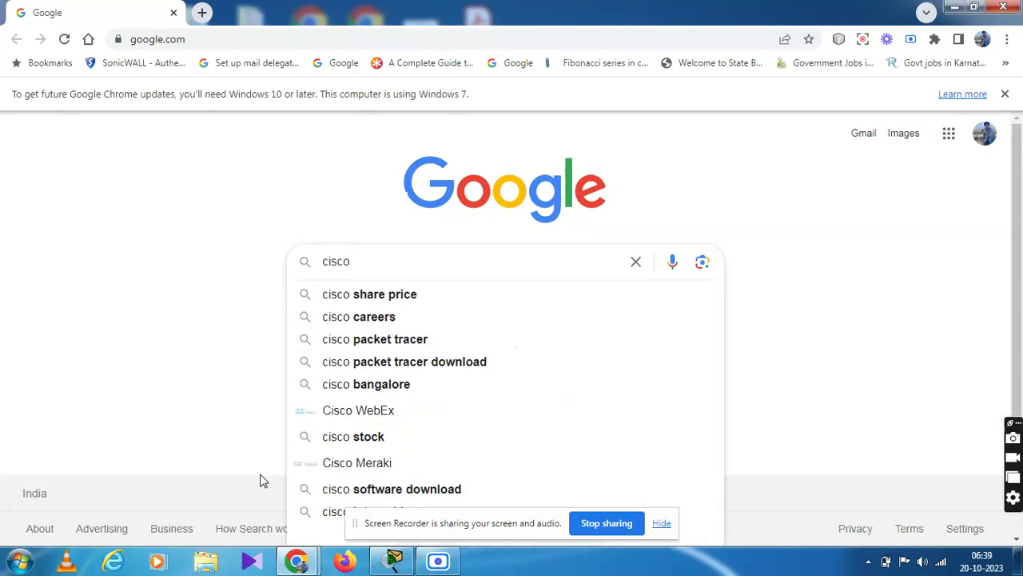
{"action": "key", "text": "Down"}
{"action": "key", "text": "Down"}
{"action": "key", "text": "Down"}
{"action": "type", "text": "7.3"}
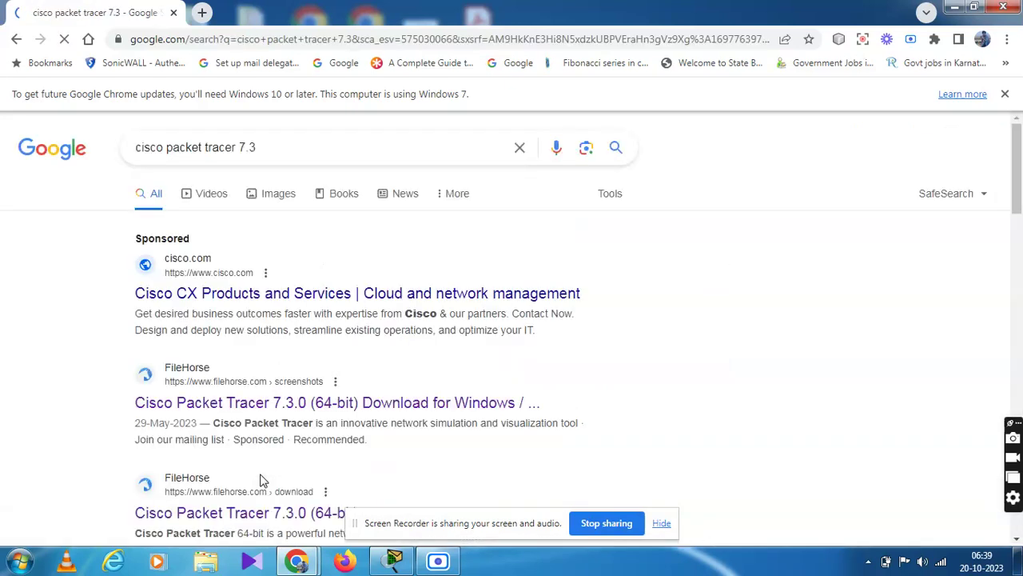
{"action": "left_click", "coordinate": [259, 406]}
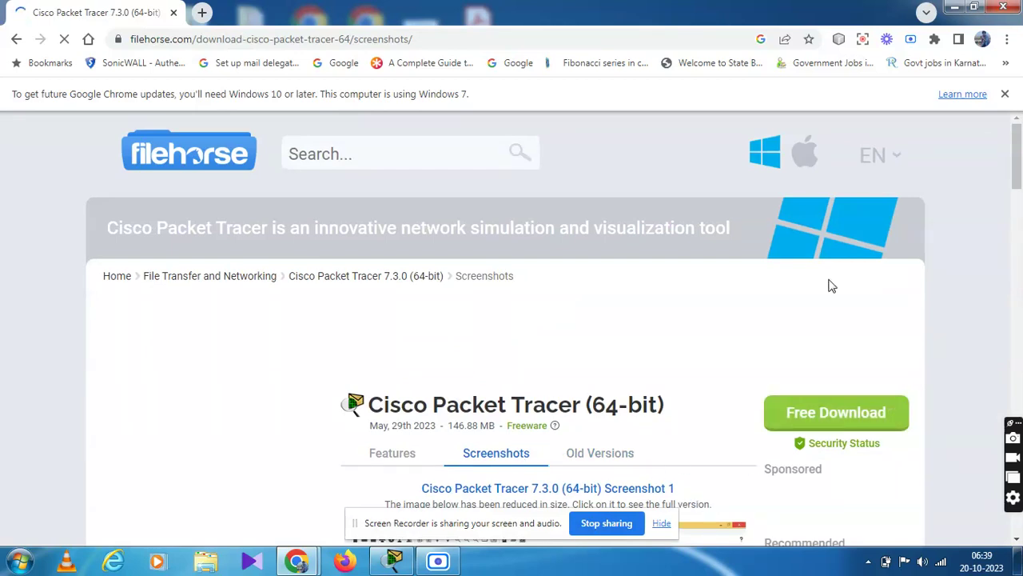
{"action": "left_click", "coordinate": [953, 7]}
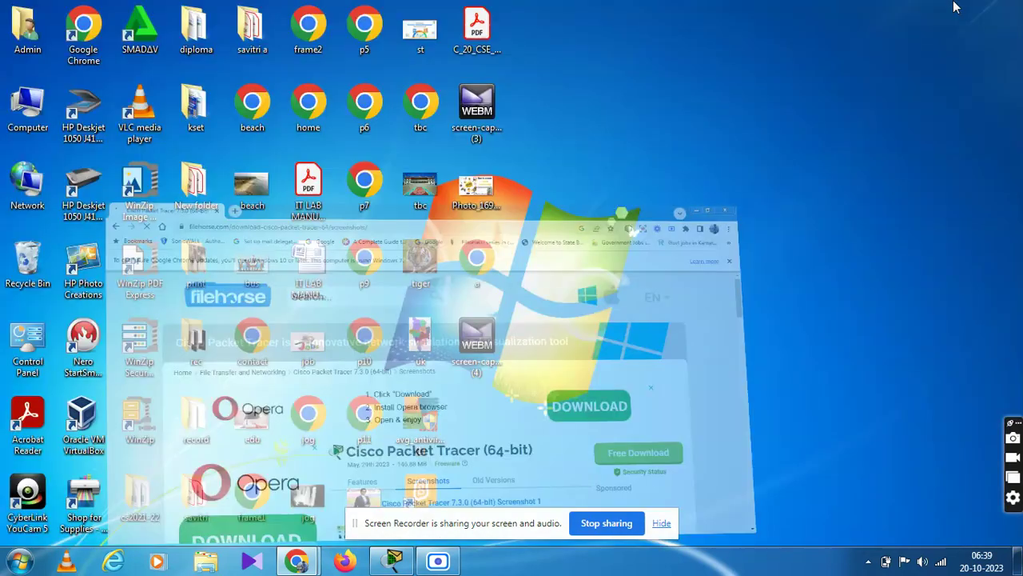
Refresh the desktop and restore the Packet Tracer window with its empty workspace.
{"action": "right_click", "coordinate": [699, 100]}
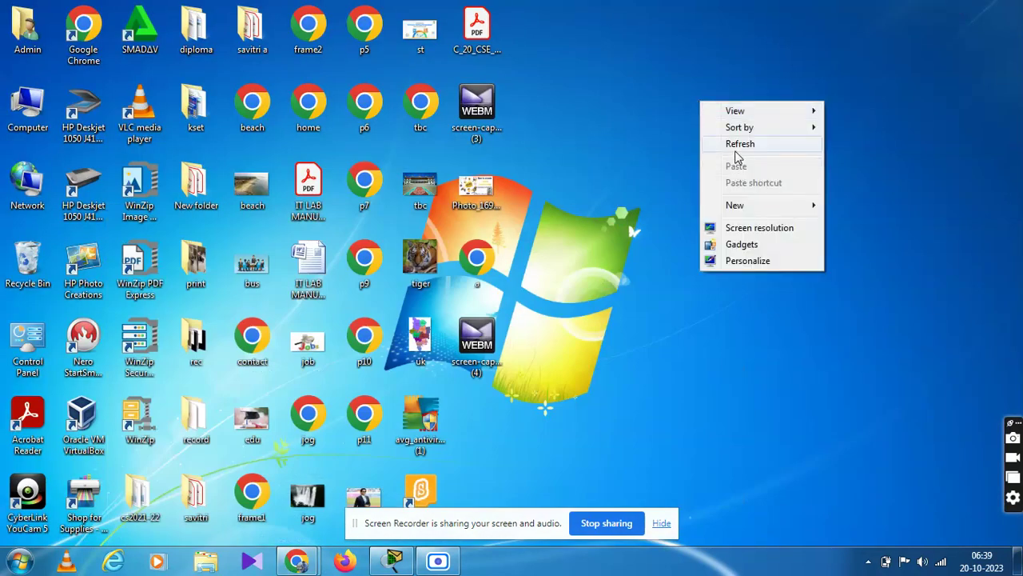
{"action": "left_click", "coordinate": [739, 146]}
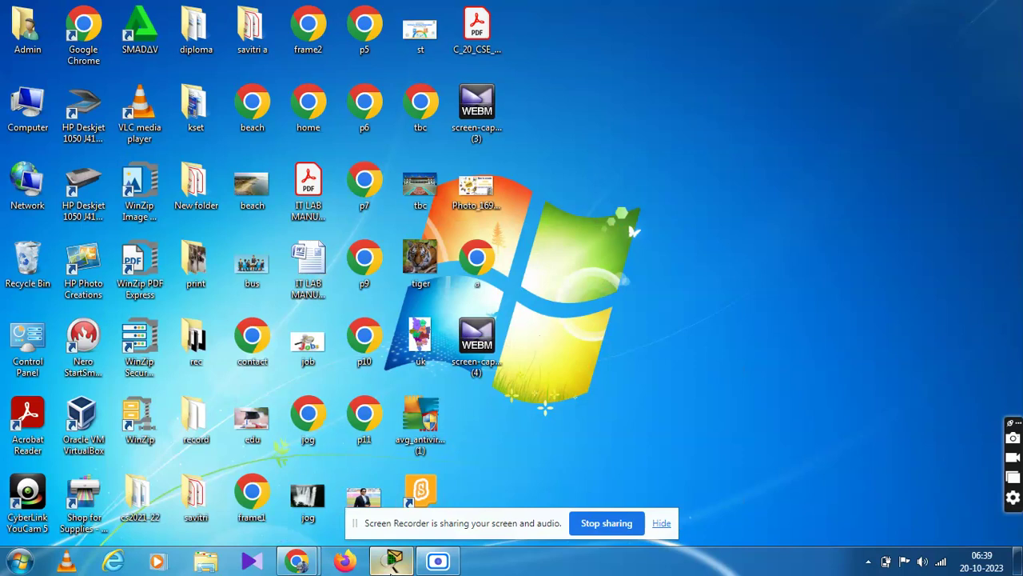
{"action": "left_click", "coordinate": [392, 562]}
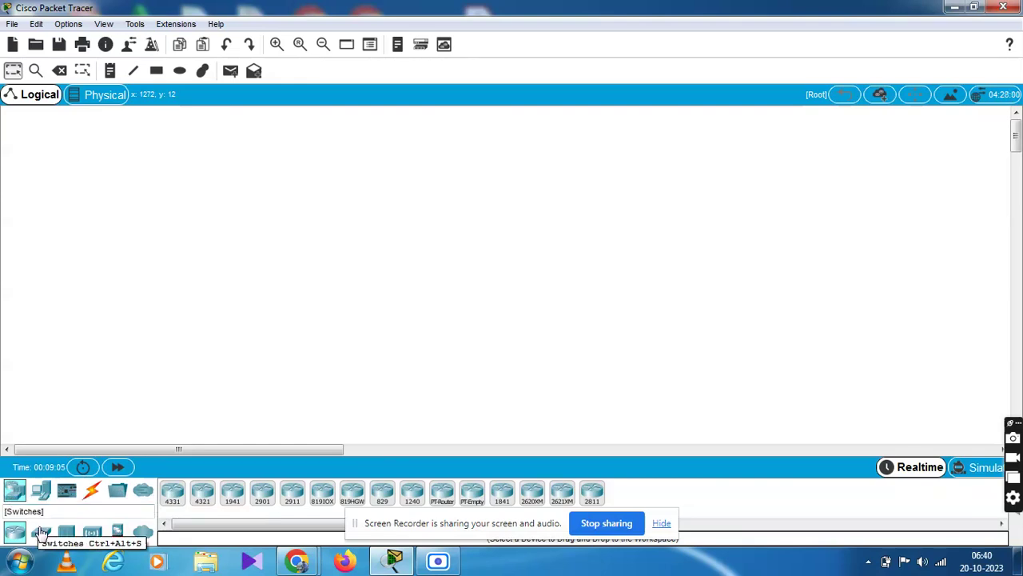
Drop a 2960-24TT switch (Switch0) on the canvas with three generic PCs, PC0–PC2, beneath it.
{"action": "left_click_drag", "start_coordinate": [41, 532], "coordinate": [370, 200]}
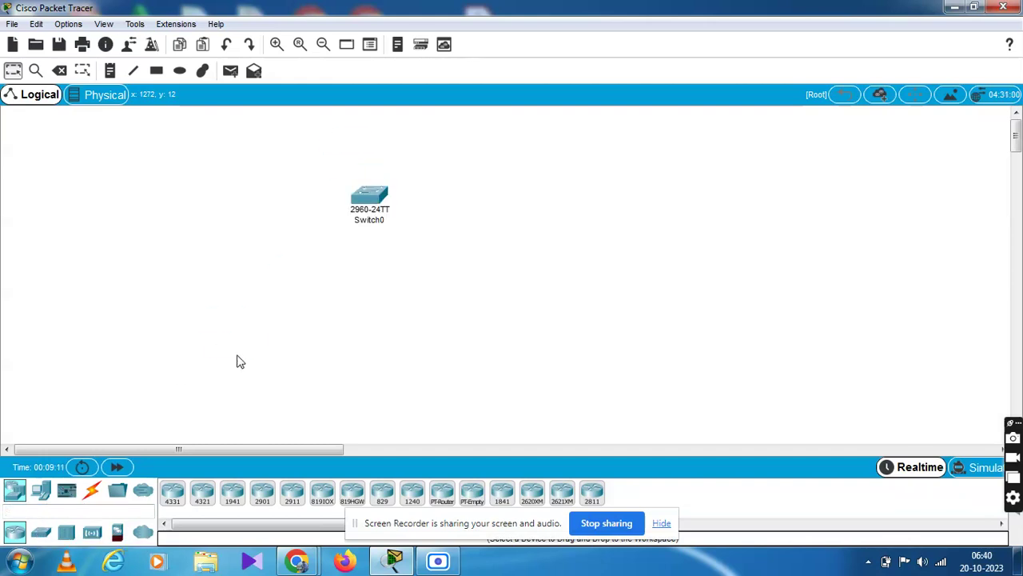
{"action": "left_click", "coordinate": [42, 496]}
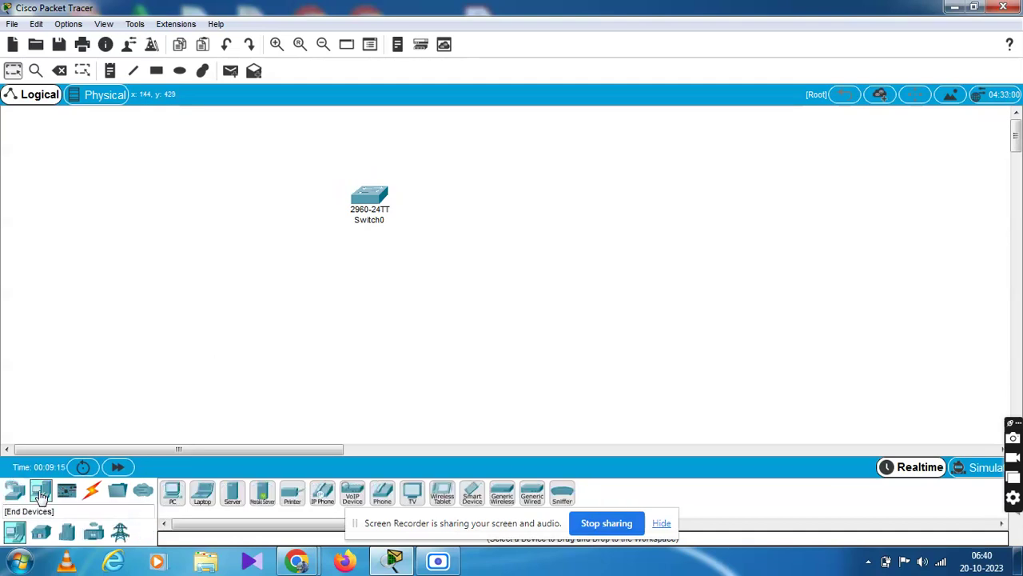
{"action": "left_click", "coordinate": [176, 496]}
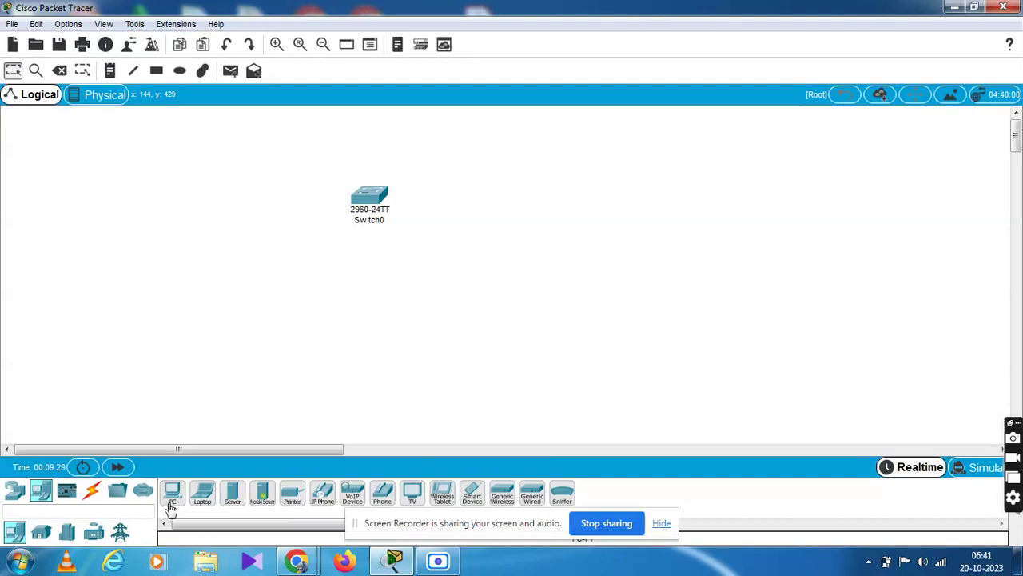
{"action": "left_click_drag", "start_coordinate": [173, 496], "coordinate": [212, 299]}
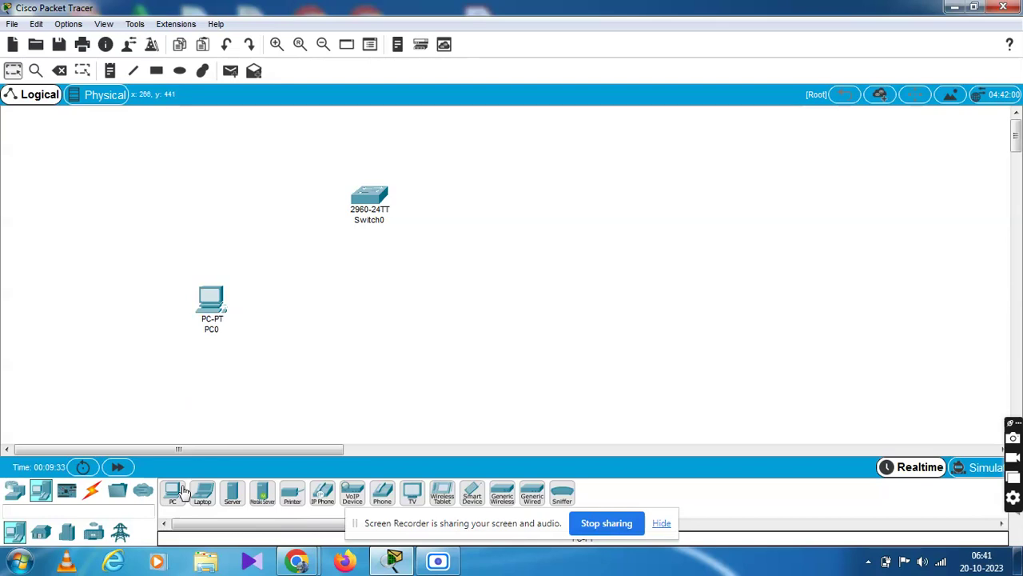
{"action": "left_click_drag", "start_coordinate": [173, 494], "coordinate": [314, 350]}
{"action": "left_click_drag", "start_coordinate": [174, 504], "coordinate": [391, 407]}
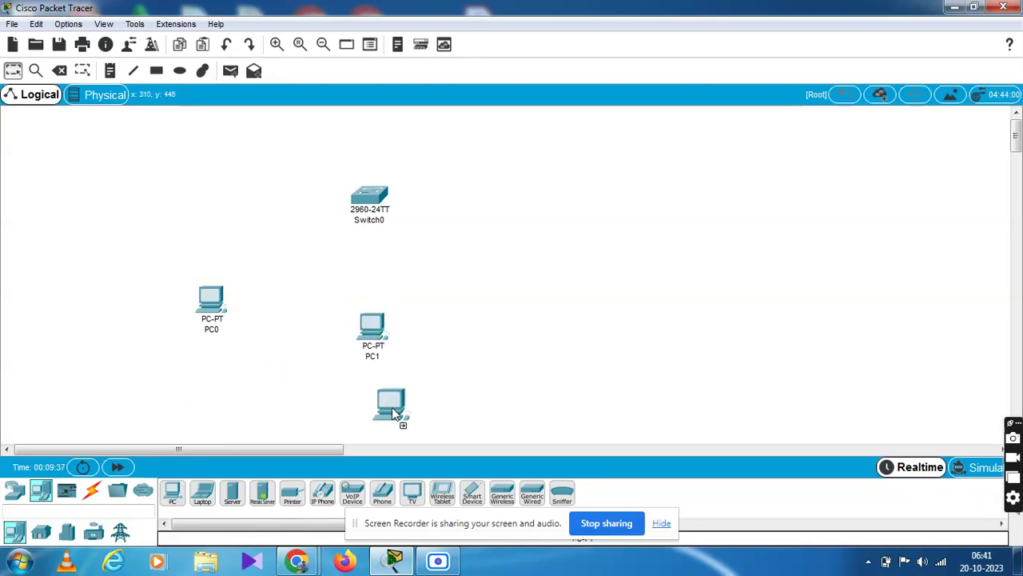
{"action": "left_click_drag", "start_coordinate": [527, 357], "coordinate": [557, 329]}
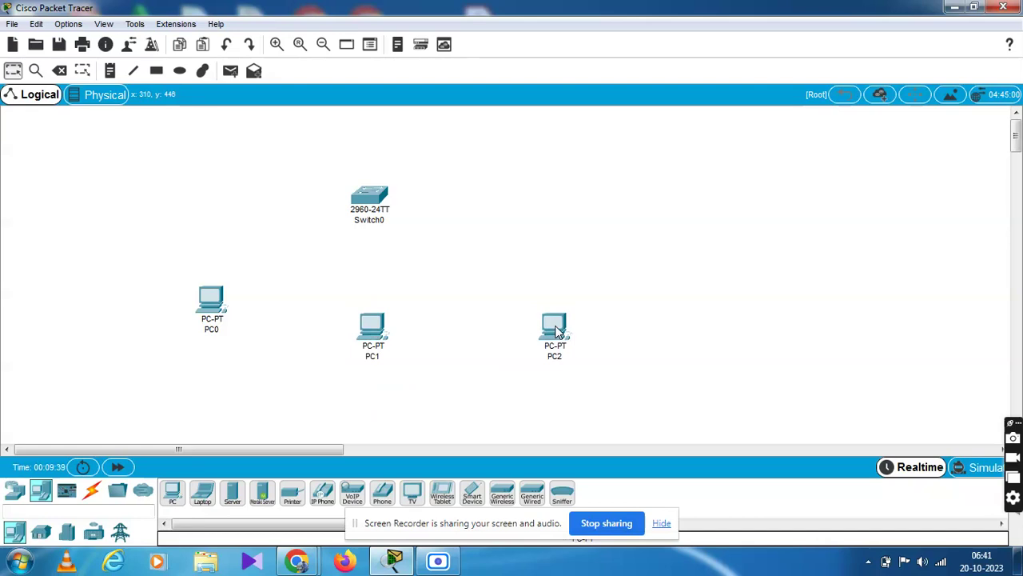
Cable PC0 to Switch0 using the automatic connection type.
{"action": "left_click", "coordinate": [92, 493]}
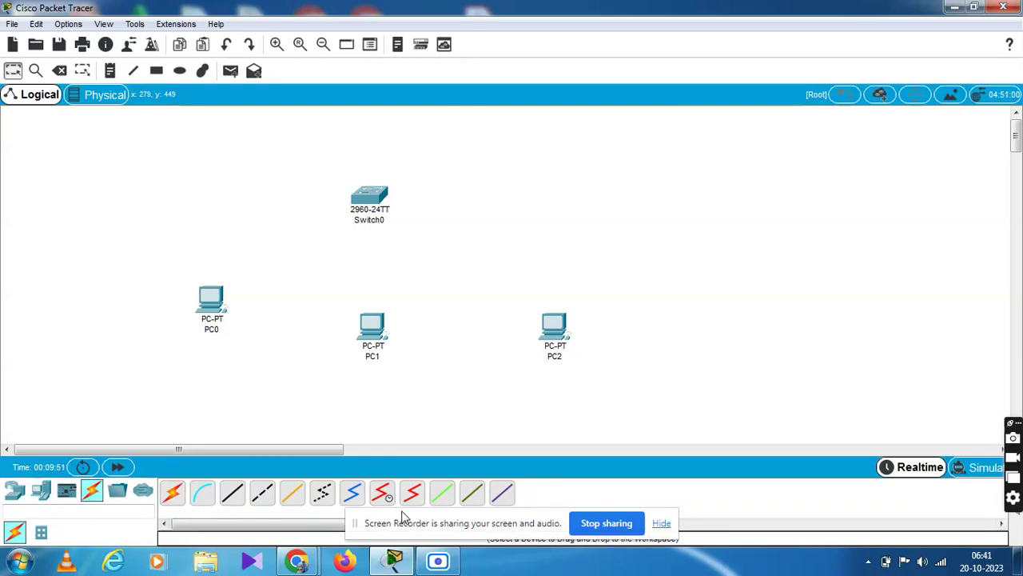
{"action": "left_click", "coordinate": [662, 524]}
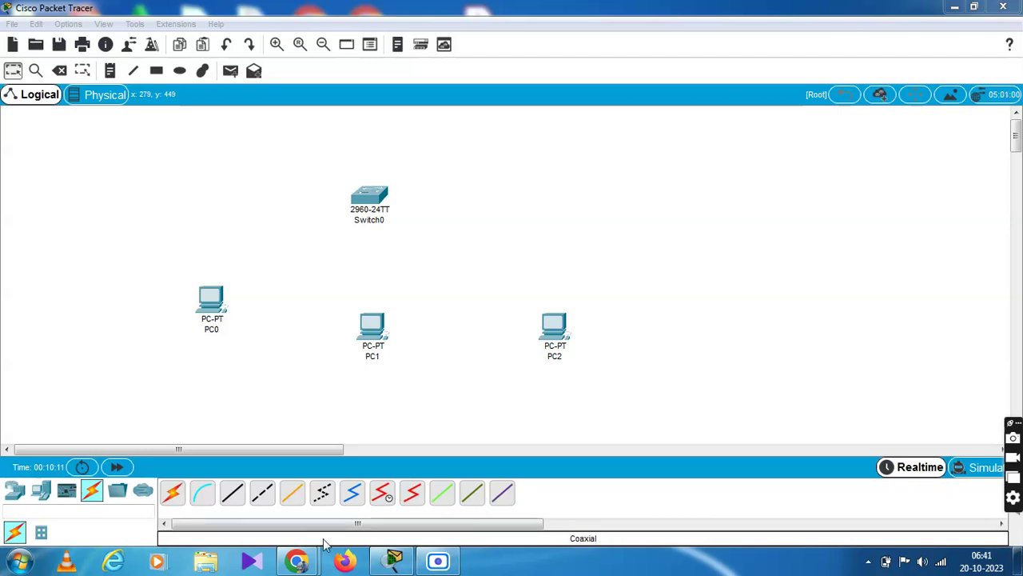
{"action": "left_click", "coordinate": [172, 495]}
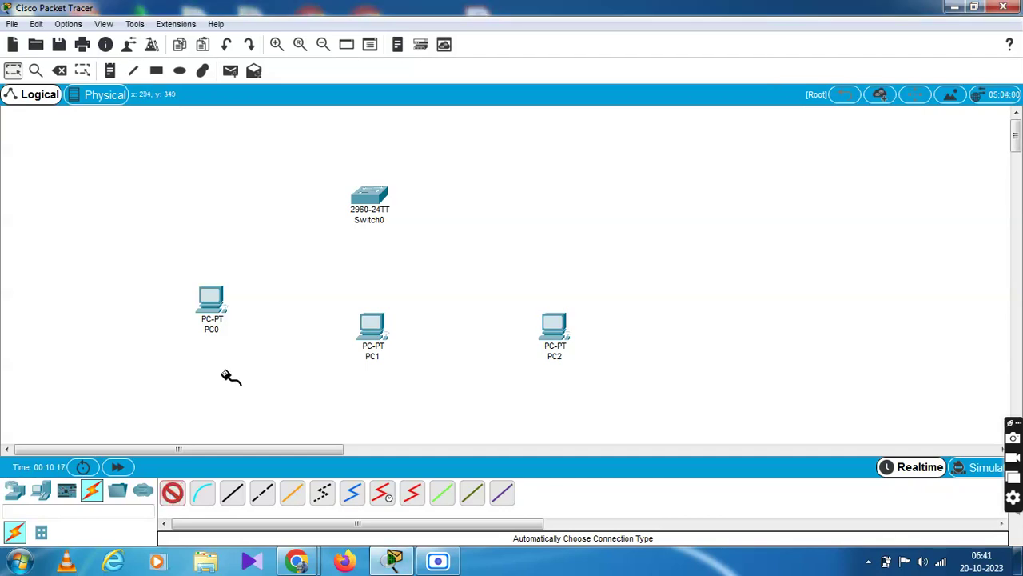
{"action": "left_click", "coordinate": [212, 297]}
{"action": "left_click", "coordinate": [377, 185]}
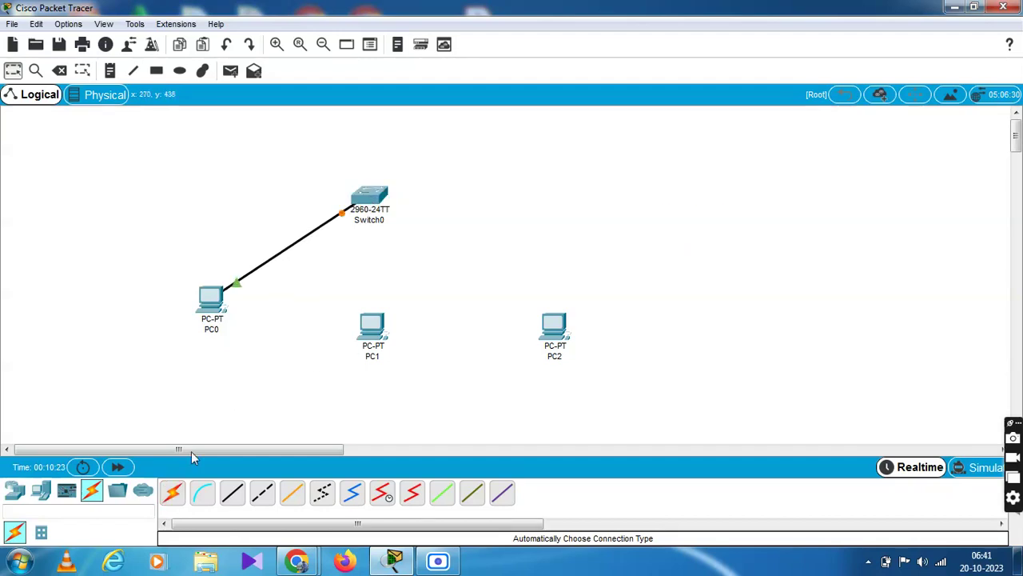
Cable PC1 and PC2 to Switch0 using the automatic connection type.
{"action": "left_click", "coordinate": [173, 493]}
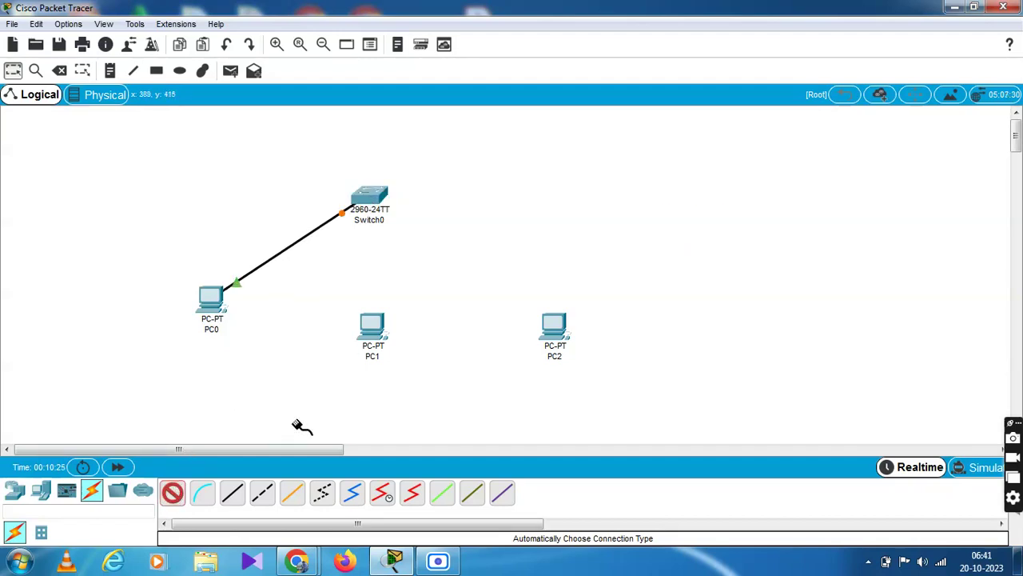
{"action": "left_click", "coordinate": [373, 324]}
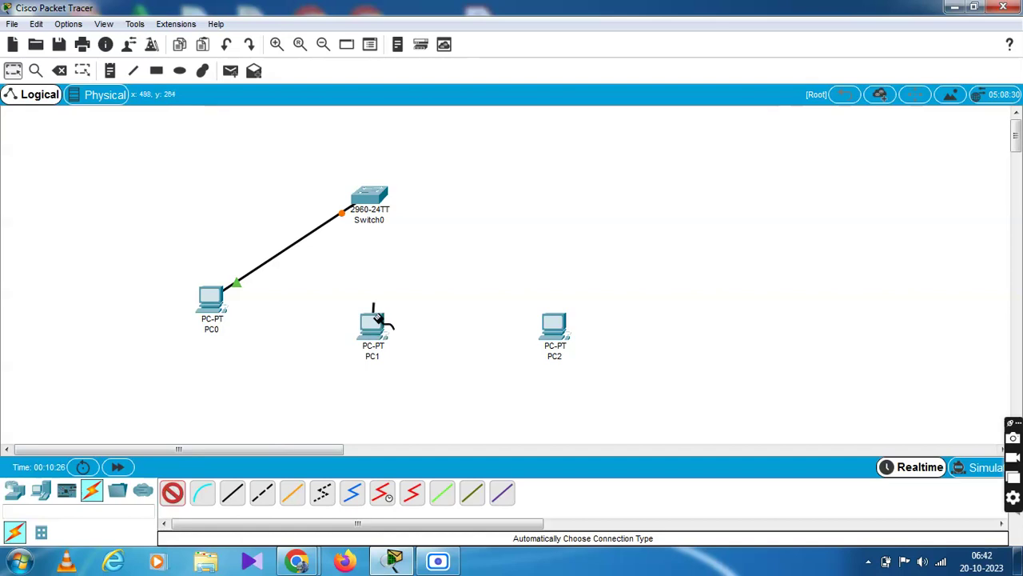
{"action": "left_click", "coordinate": [383, 200]}
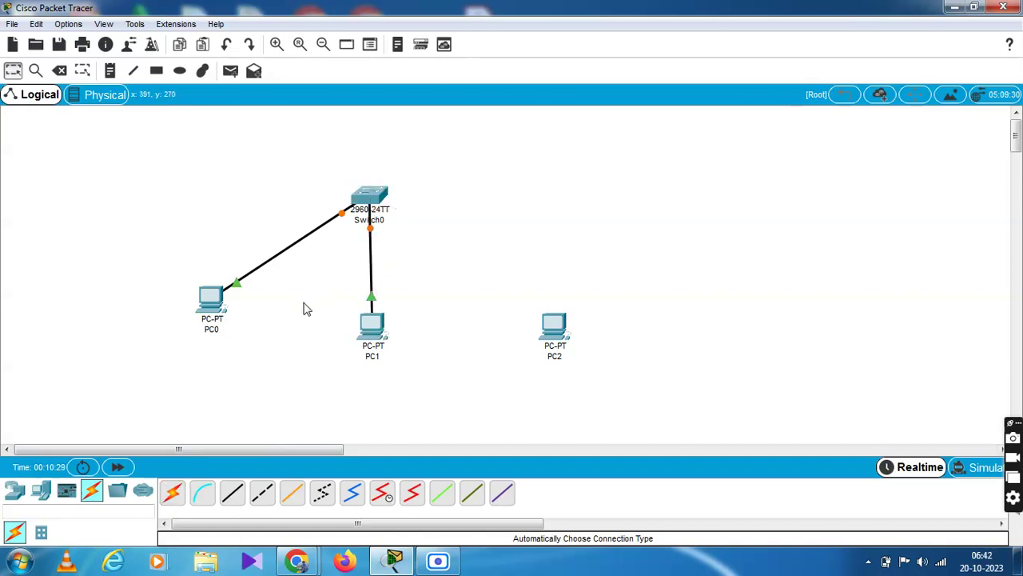
{"action": "left_click", "coordinate": [173, 493]}
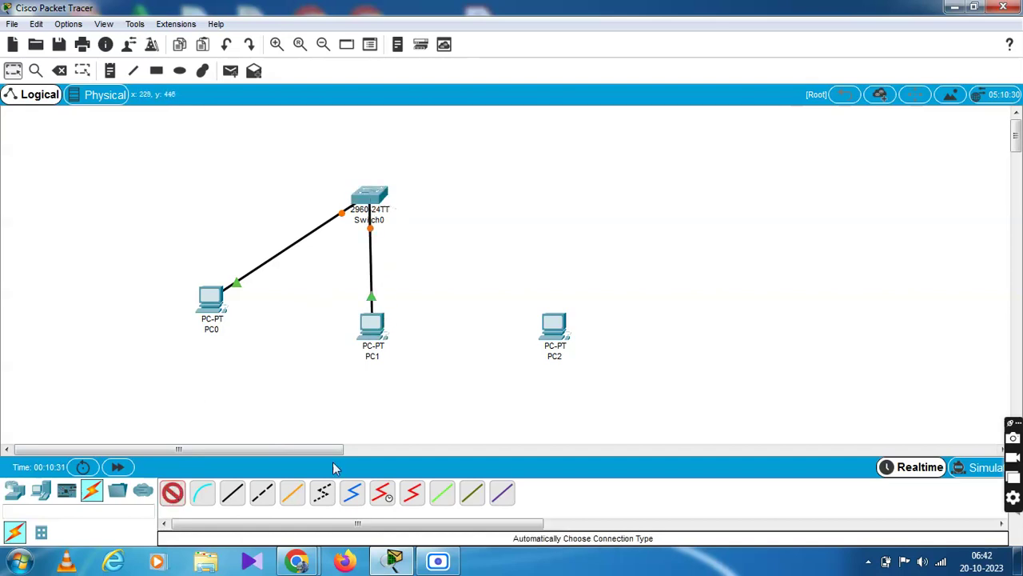
{"action": "left_click", "coordinate": [555, 326]}
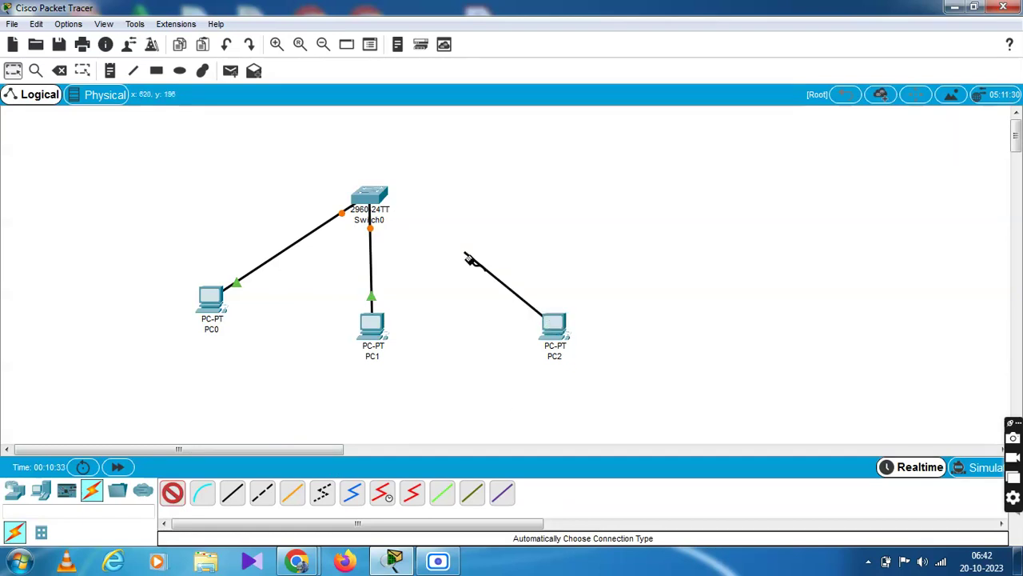
{"action": "left_click", "coordinate": [377, 195]}
Open PC0's device window.
{"action": "mouse_move", "coordinate": [449, 261]}
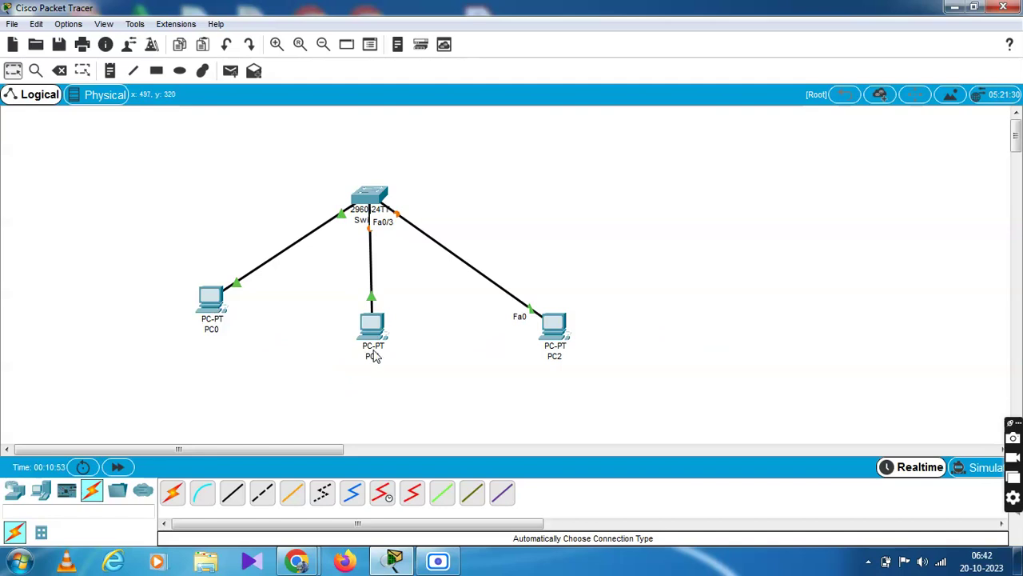
{"action": "mouse_move", "coordinate": [375, 333]}
{"action": "mouse_move", "coordinate": [214, 304]}
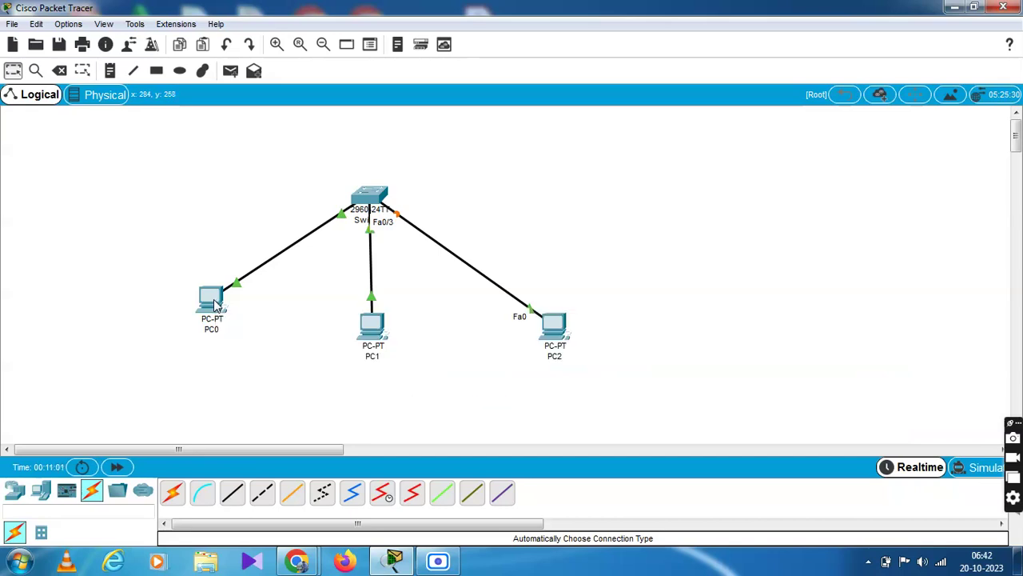
{"action": "left_click", "coordinate": [215, 304]}
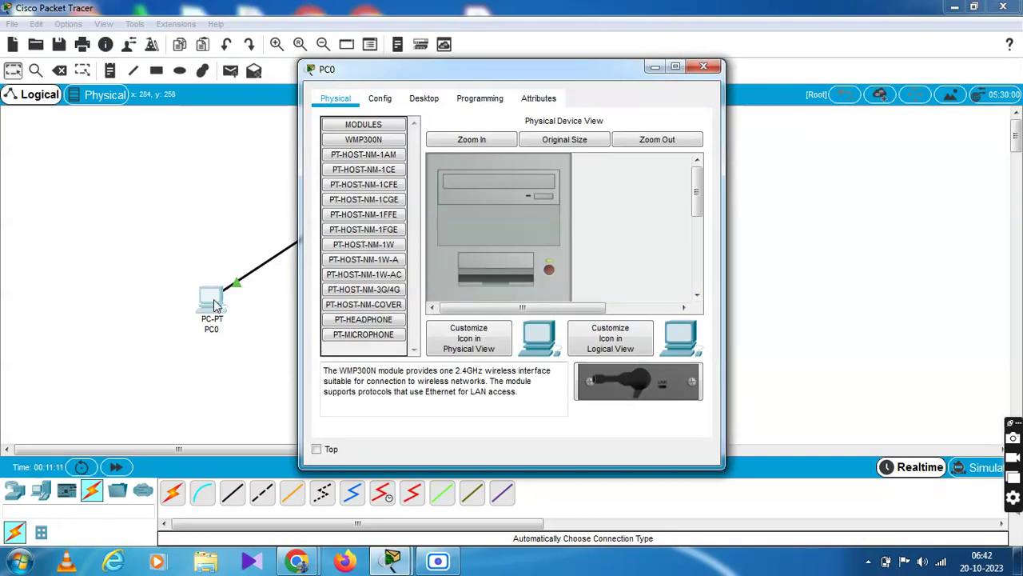
Set PC0's IP Configuration to 192.168.1.1 with the default mask 255.255.255.0, then close the window.
{"action": "left_click", "coordinate": [424, 99]}
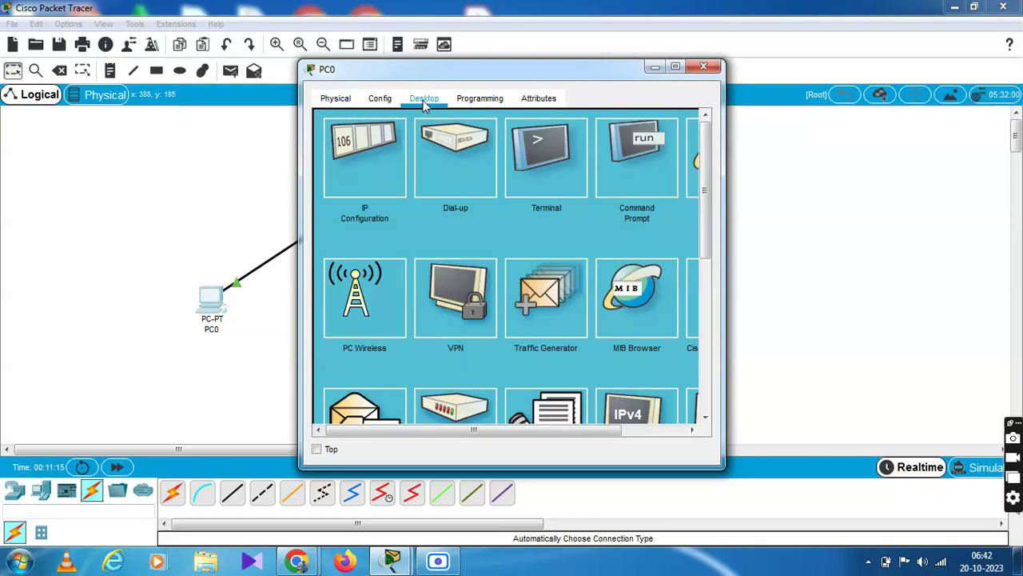
{"action": "left_click", "coordinate": [365, 164]}
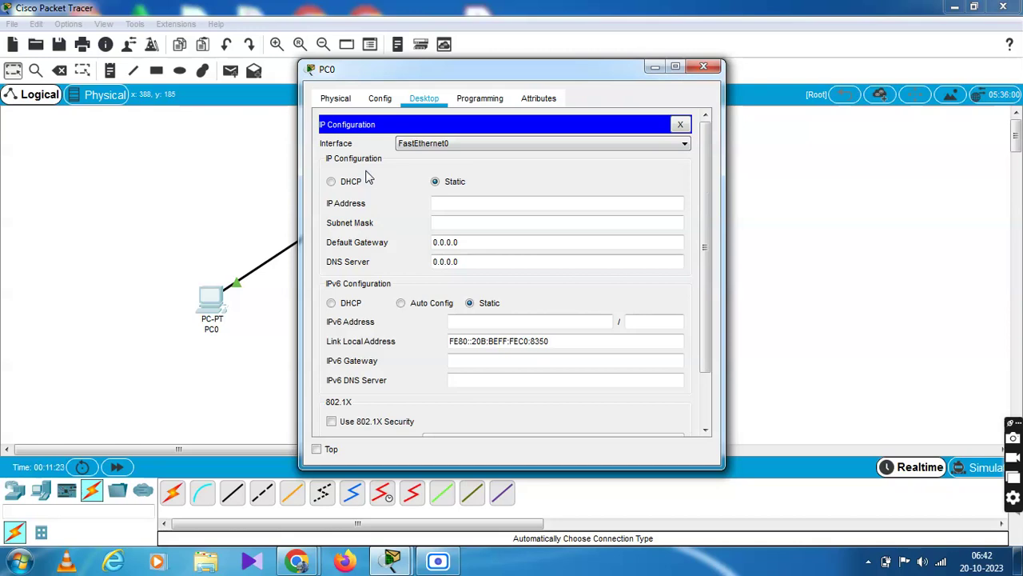
{"action": "left_click", "coordinate": [440, 206]}
{"action": "type", "text": "19"}
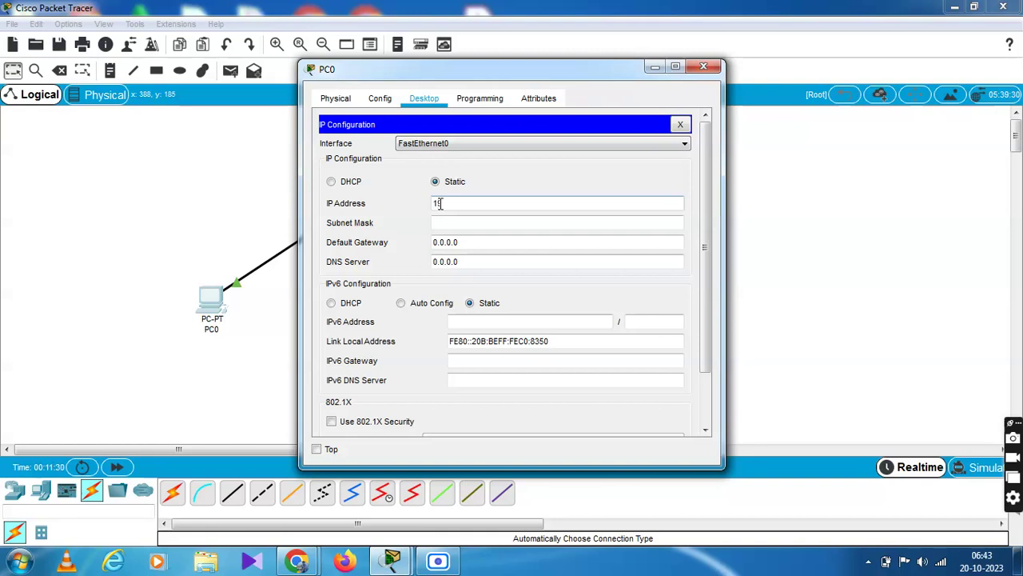
{"action": "type", "text": "2.168.1.1"}
{"action": "left_click", "coordinate": [534, 223]}
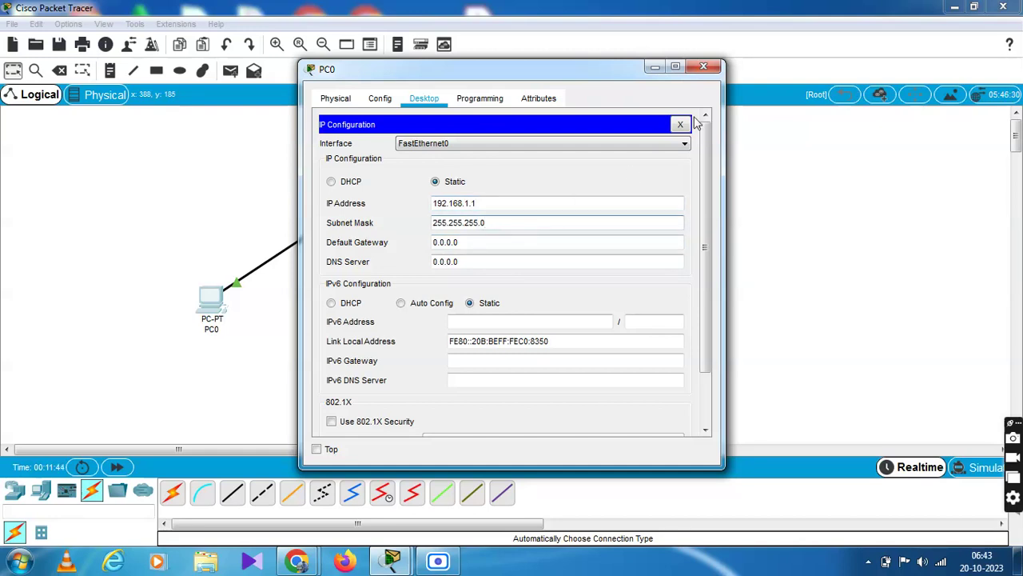
{"action": "left_click", "coordinate": [703, 68]}
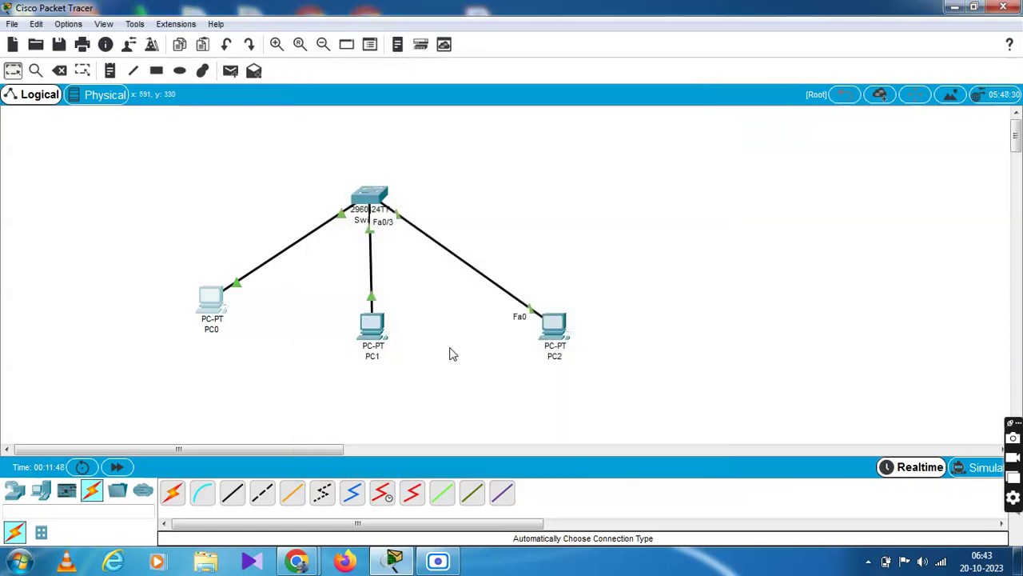
Set PC1's IP Configuration to 192.168.1.2 with mask 255.255.255.0 and close its window.
{"action": "left_click", "coordinate": [372, 330]}
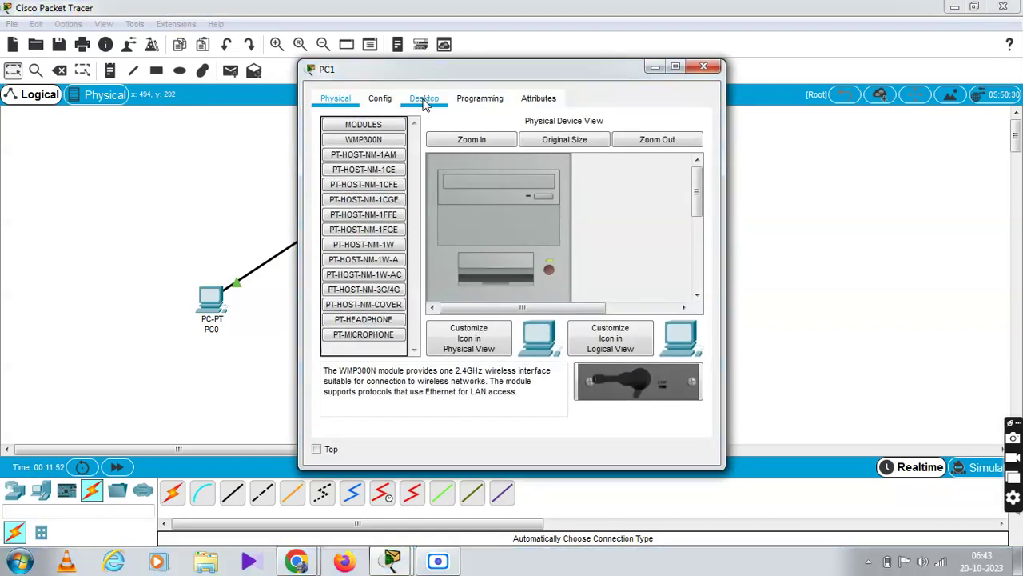
{"action": "left_click", "coordinate": [424, 97]}
{"action": "left_click", "coordinate": [367, 192]}
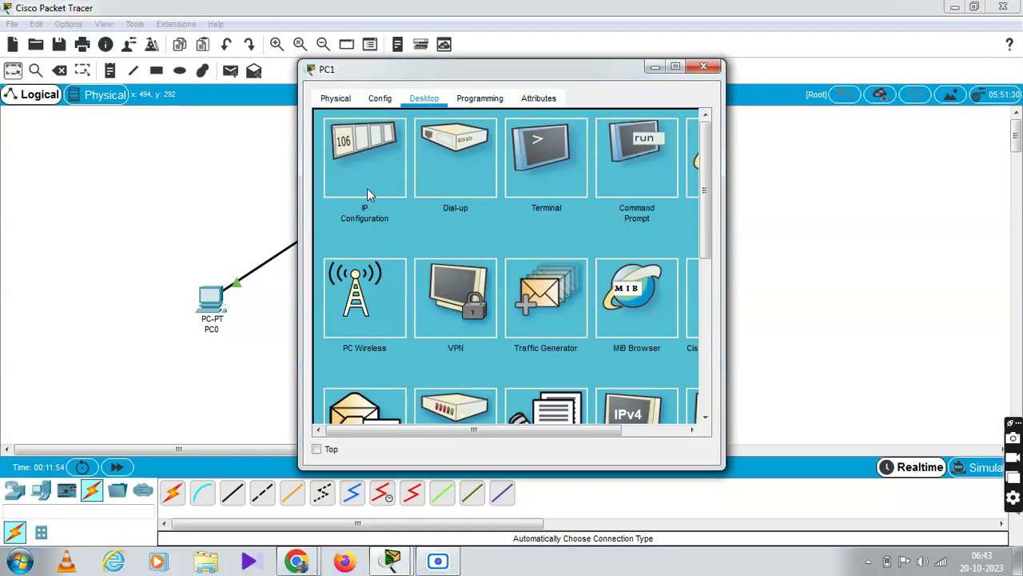
{"action": "left_click", "coordinate": [439, 203]}
{"action": "type", "text": "192.1"}
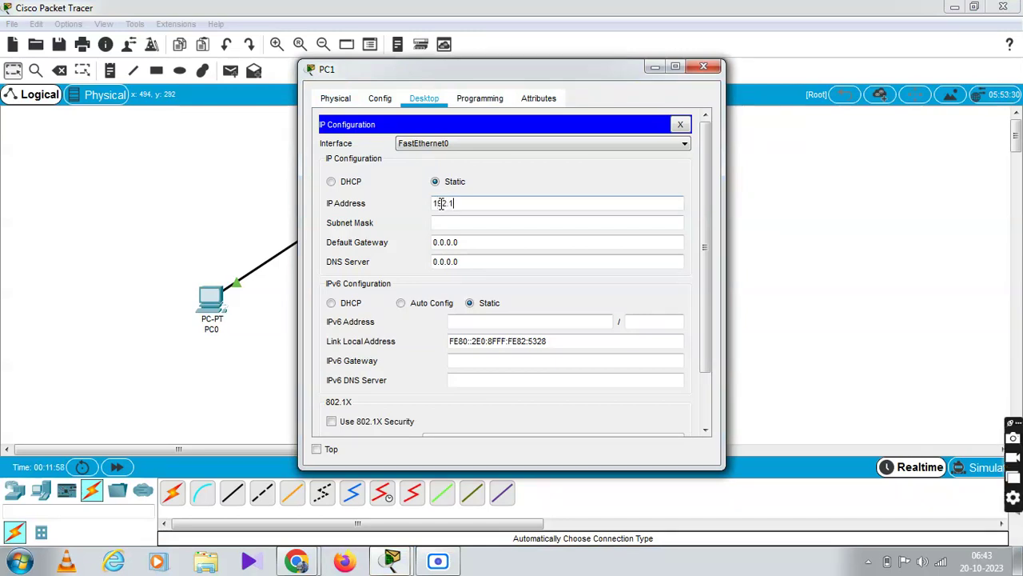
{"action": "type", "text": "68.1.2"}
{"action": "left_click", "coordinate": [512, 221]}
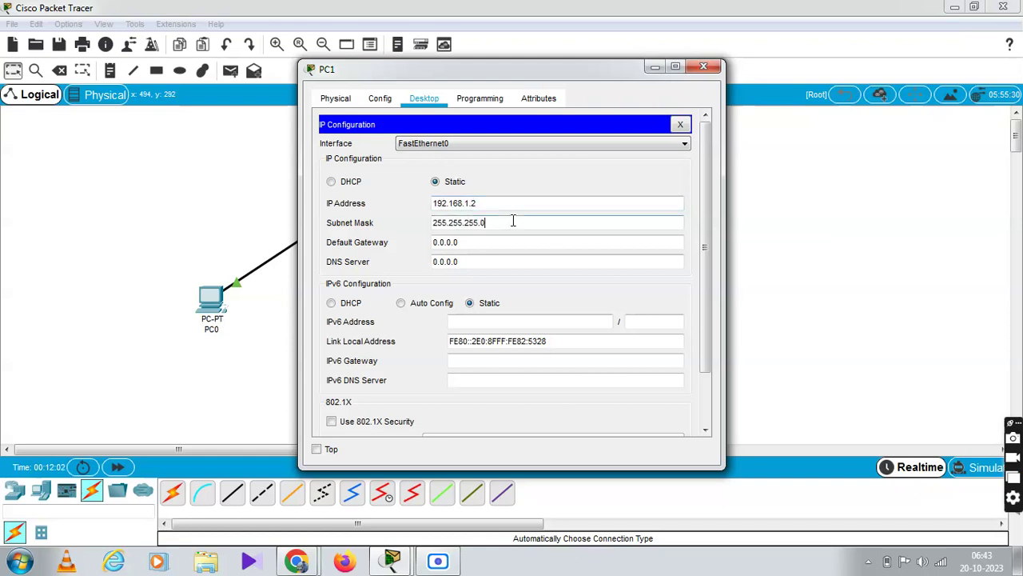
{"action": "left_click", "coordinate": [703, 68]}
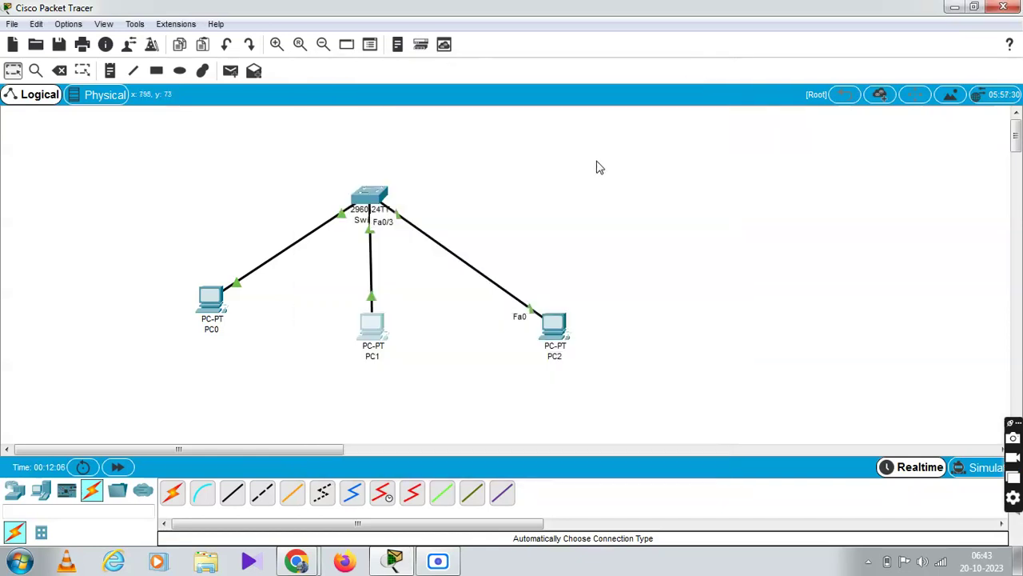
Set PC2's IP Configuration to 192.168.1.3 with mask 255.255.255.0 and close its window.
{"action": "left_click", "coordinate": [562, 324]}
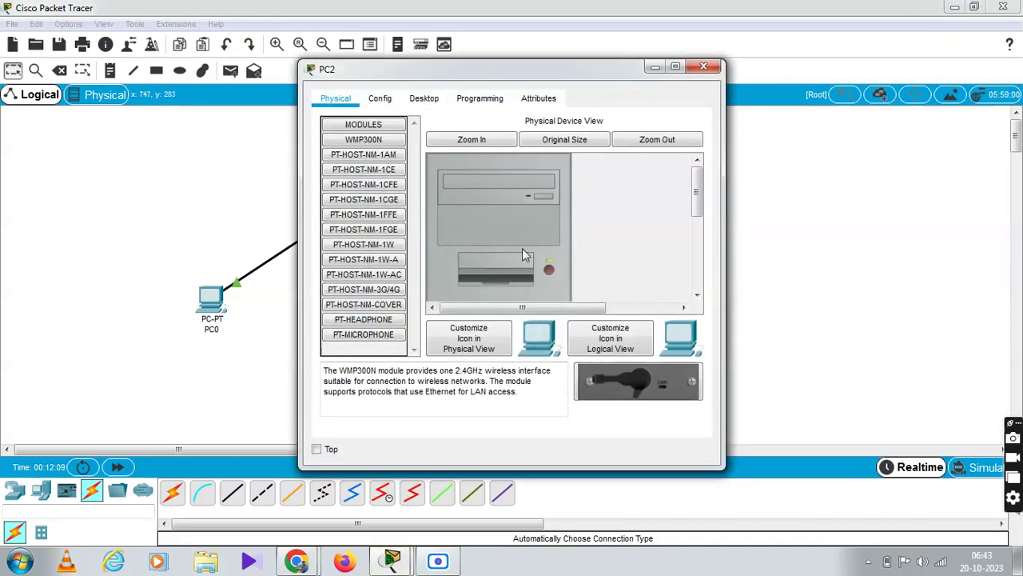
{"action": "left_click", "coordinate": [426, 97]}
{"action": "left_click", "coordinate": [376, 159]}
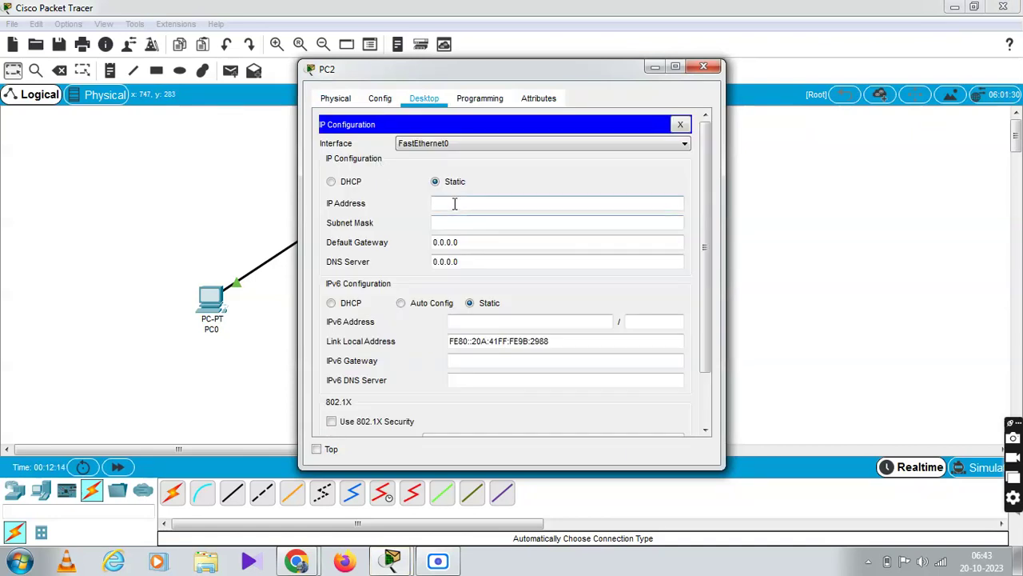
{"action": "type", "text": "192.168.1.3"}
{"action": "left_click", "coordinate": [512, 224]}
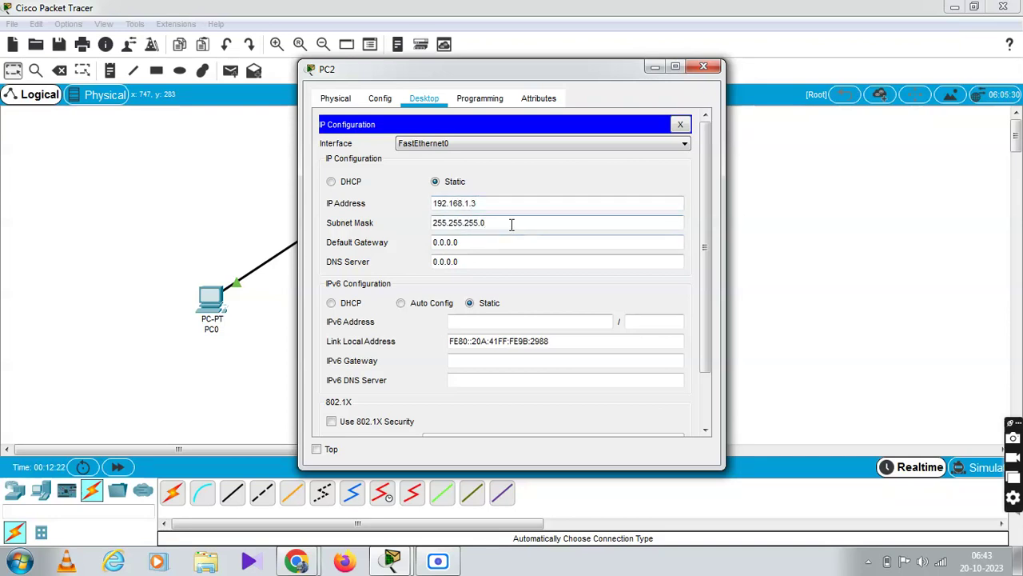
{"action": "left_click", "coordinate": [703, 67]}
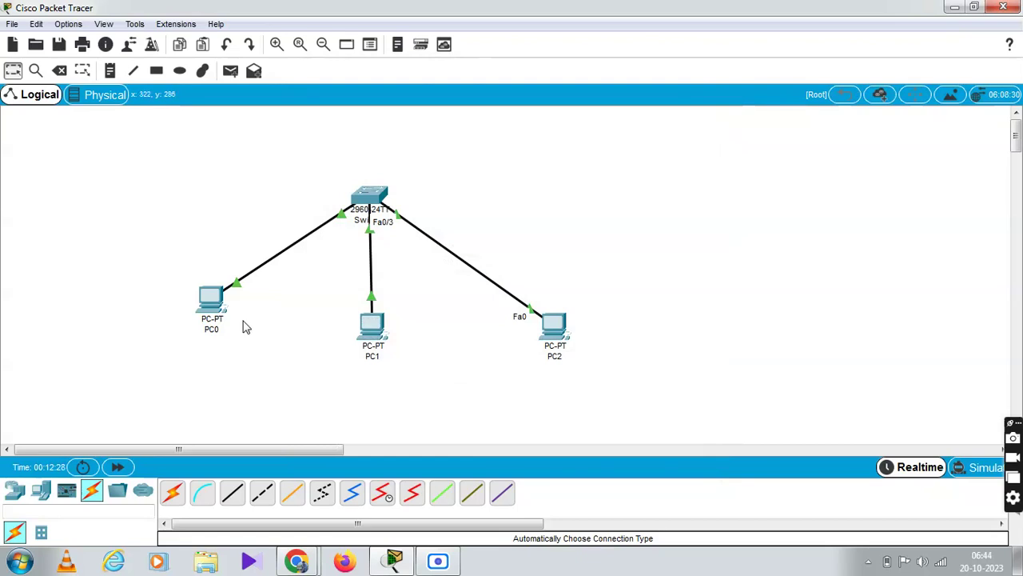
{"action": "mouse_move", "coordinate": [212, 311]}
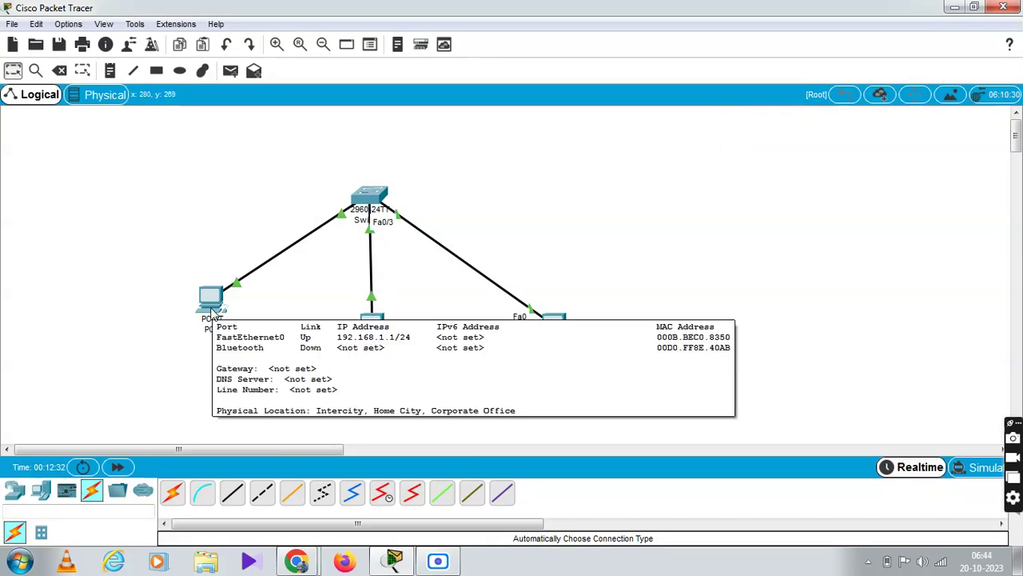
Review the addresses of PC0, PC1 and PC2, then nudge PC1 slightly up and left.
{"action": "mouse_move", "coordinate": [377, 328]}
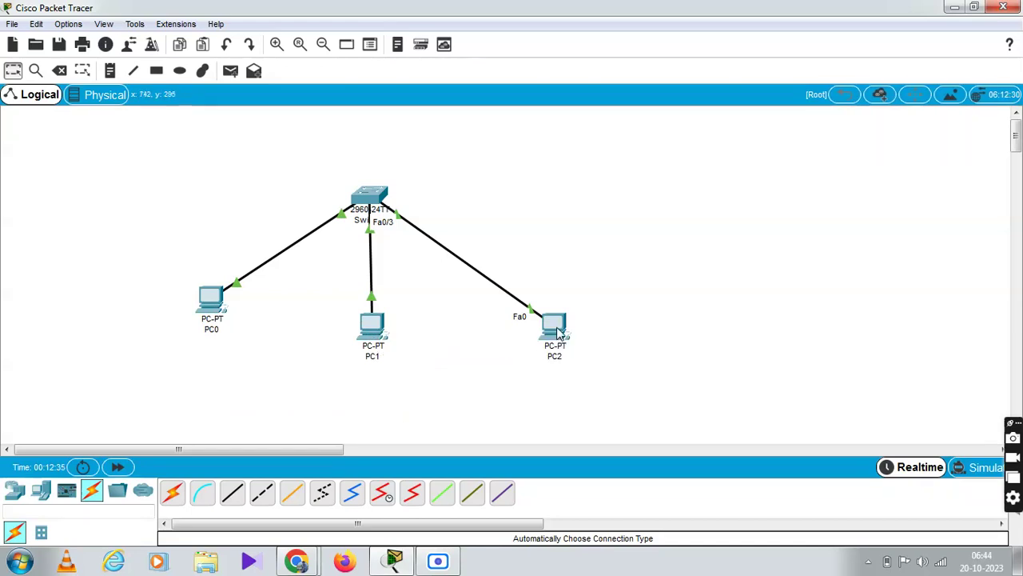
{"action": "mouse_move", "coordinate": [559, 334]}
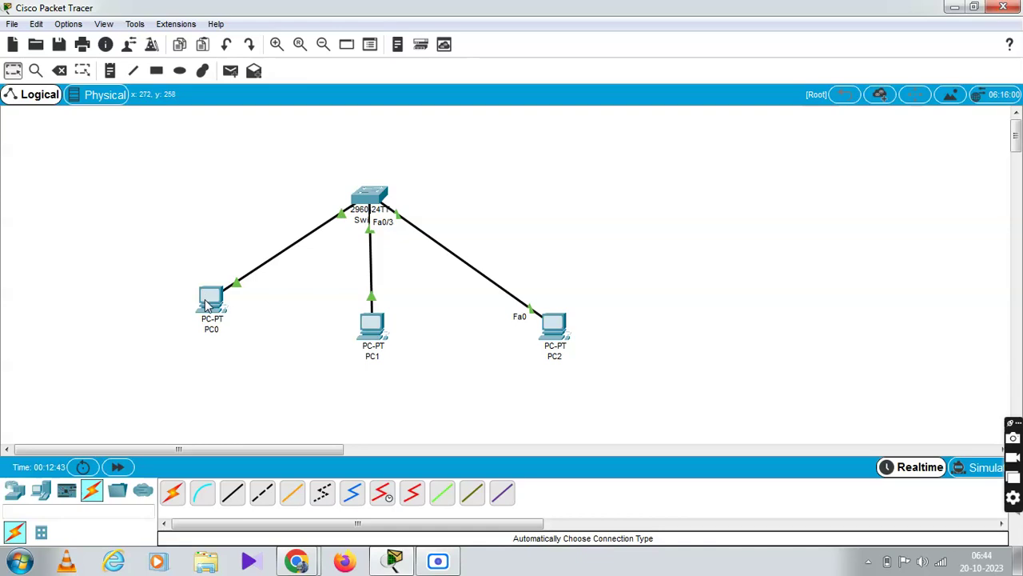
{"action": "mouse_move", "coordinate": [357, 343]}
{"action": "left_click_drag", "start_coordinate": [357, 342], "coordinate": [350, 343]}
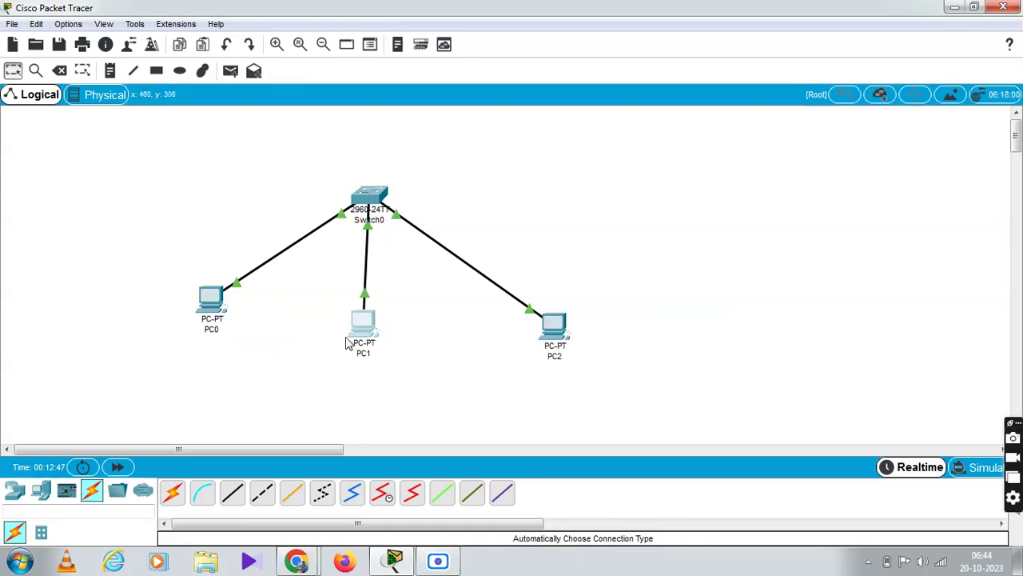
Run ipconfig in PC0's Command Prompt and highlight the 192.168.1.1 address in the output.
{"action": "left_click", "coordinate": [213, 298]}
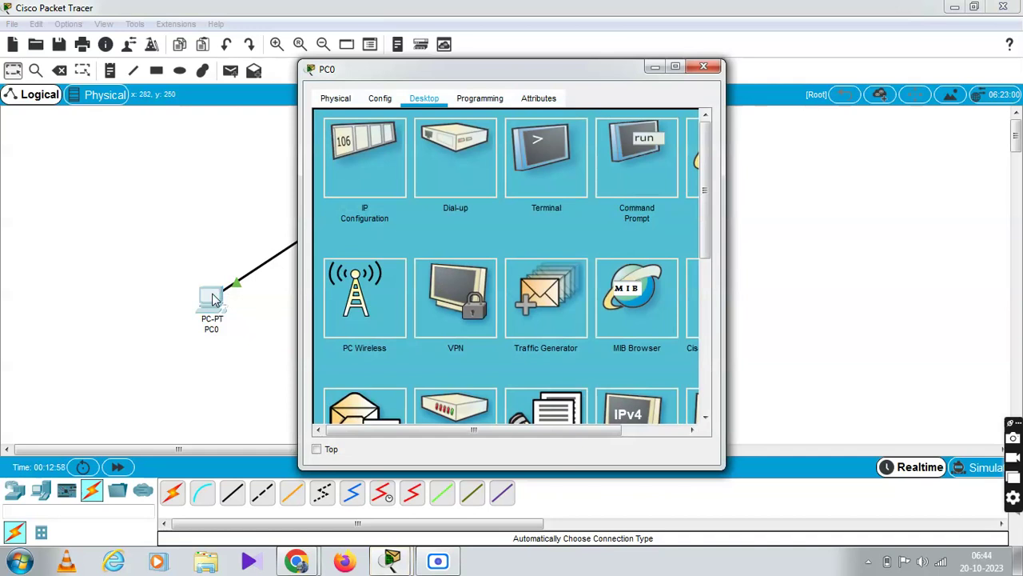
{"action": "left_click", "coordinate": [613, 171]}
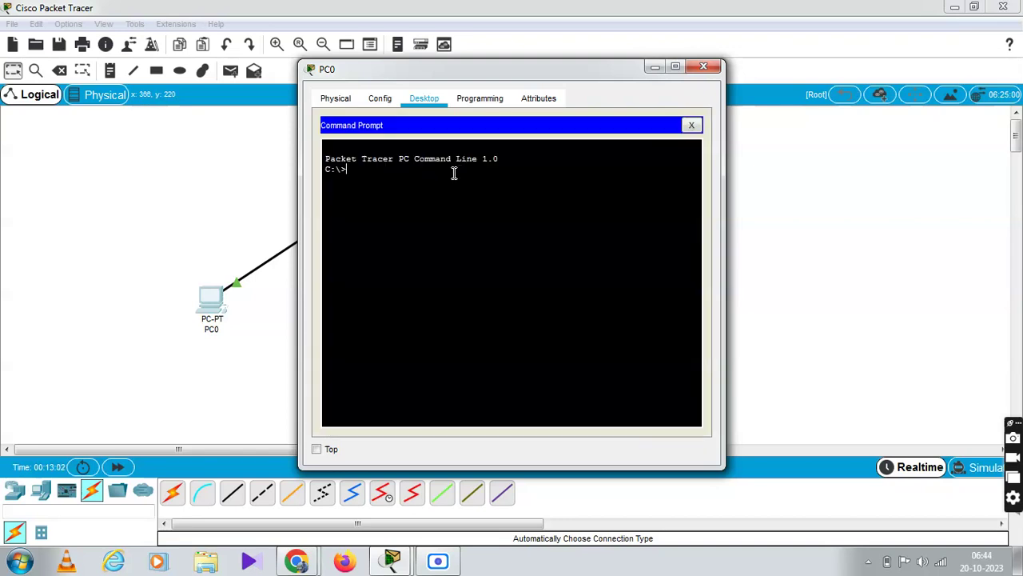
{"action": "type", "text": "ip"}
{"action": "type", "text": "config"}
{"action": "key", "text": "Return"}
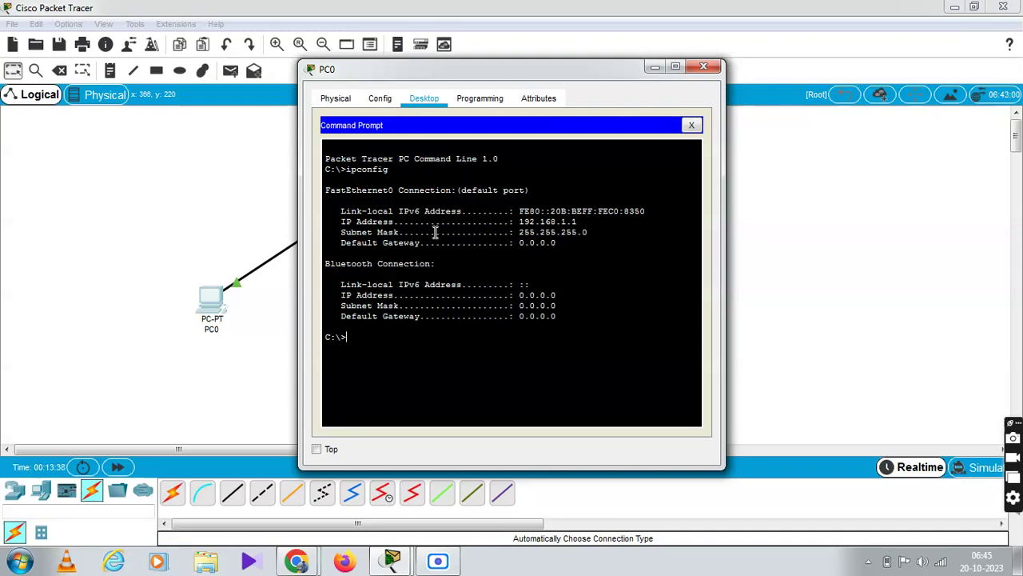
{"action": "left_click_drag", "start_coordinate": [339, 219], "coordinate": [550, 231]}
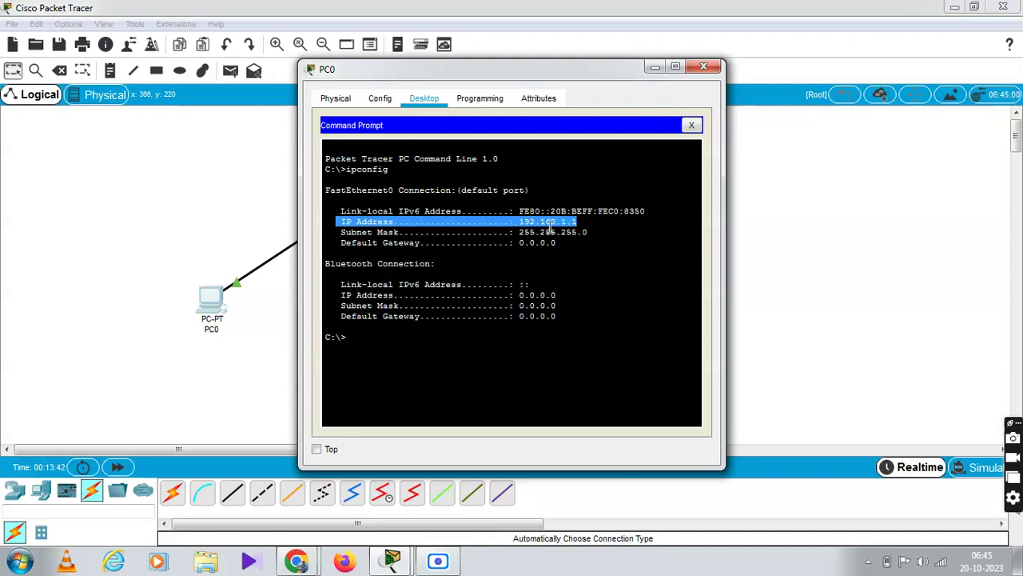
{"action": "left_click", "coordinate": [608, 258]}
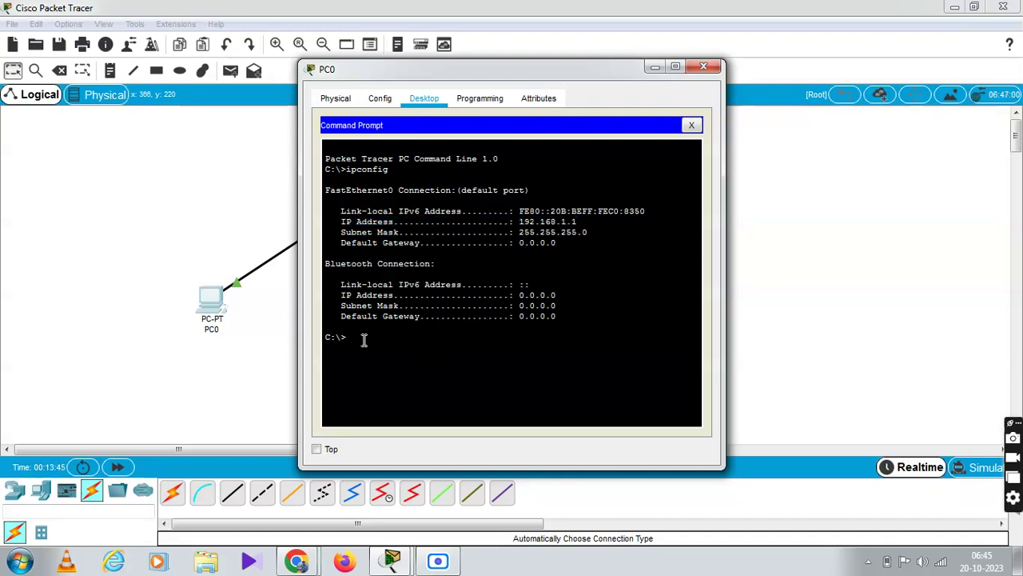
Ping 192.168.1.2 from PC0, review the 4/4 replies with 0% loss, and return to the topology.
{"action": "type", "text": "ping 192.168.1.2"}
{"action": "key", "text": "Return"}
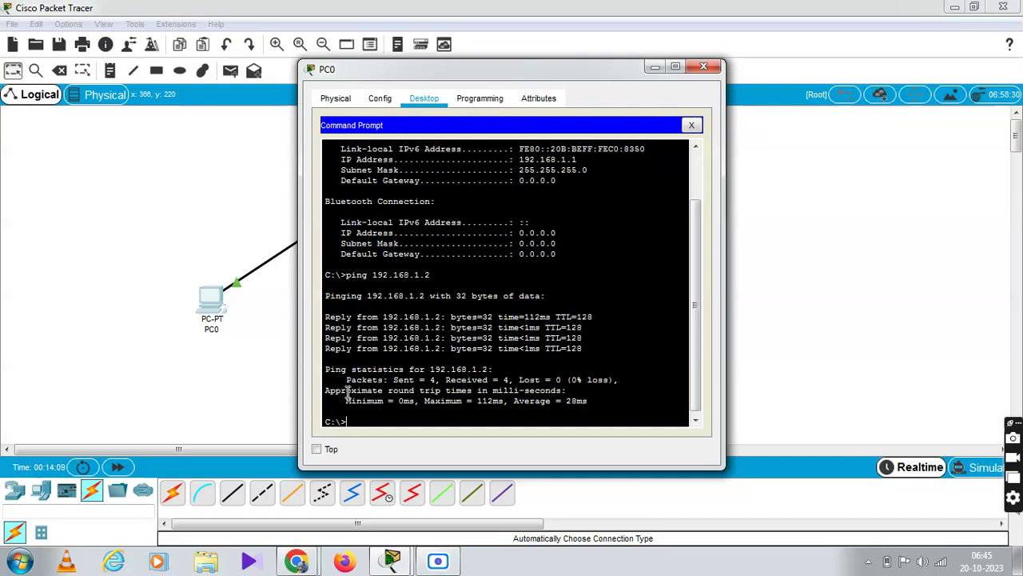
{"action": "left_click_drag", "start_coordinate": [347, 379], "coordinate": [563, 380]}
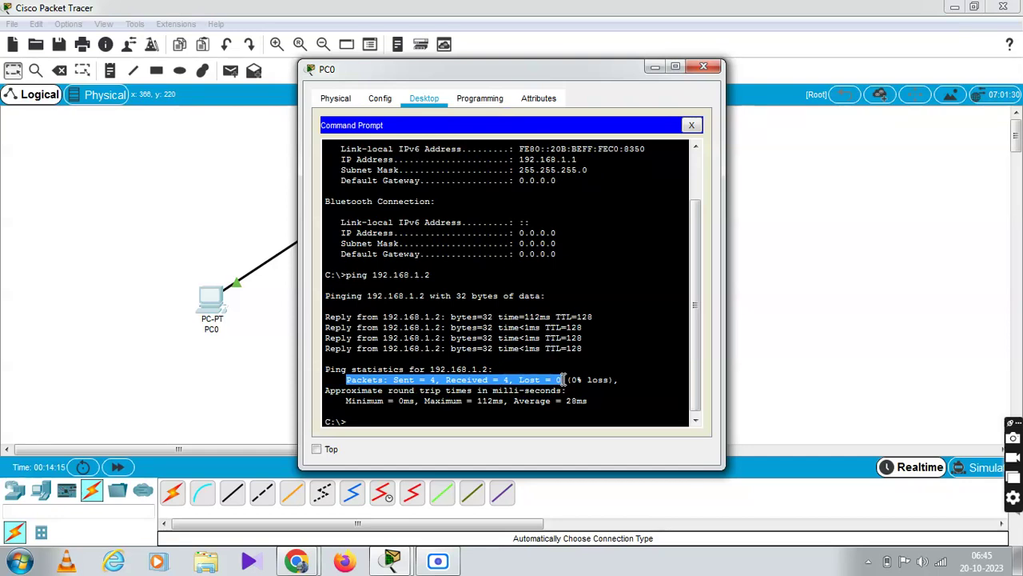
{"action": "left_click", "coordinate": [623, 380]}
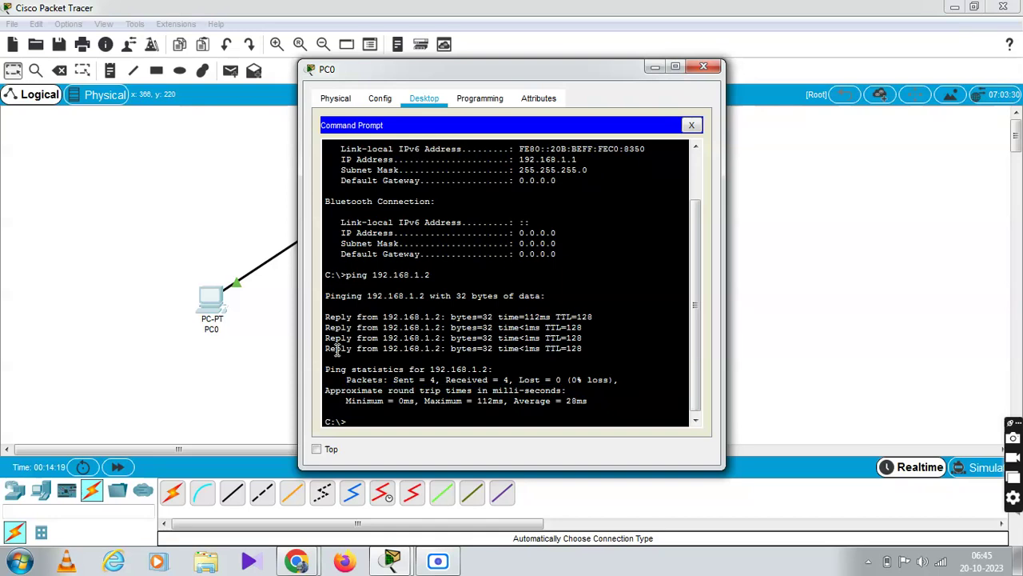
{"action": "left_click", "coordinate": [246, 352]}
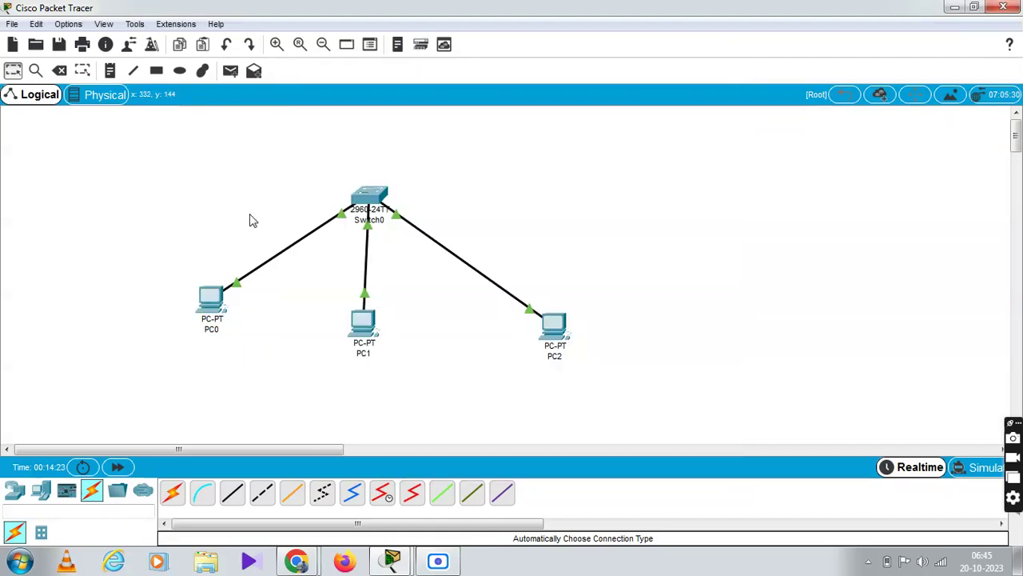
Add a simple ICMP test packet from PC0 to PC1 and switch to Simulation mode.
{"action": "left_click", "coordinate": [230, 72]}
{"action": "left_click", "coordinate": [212, 299]}
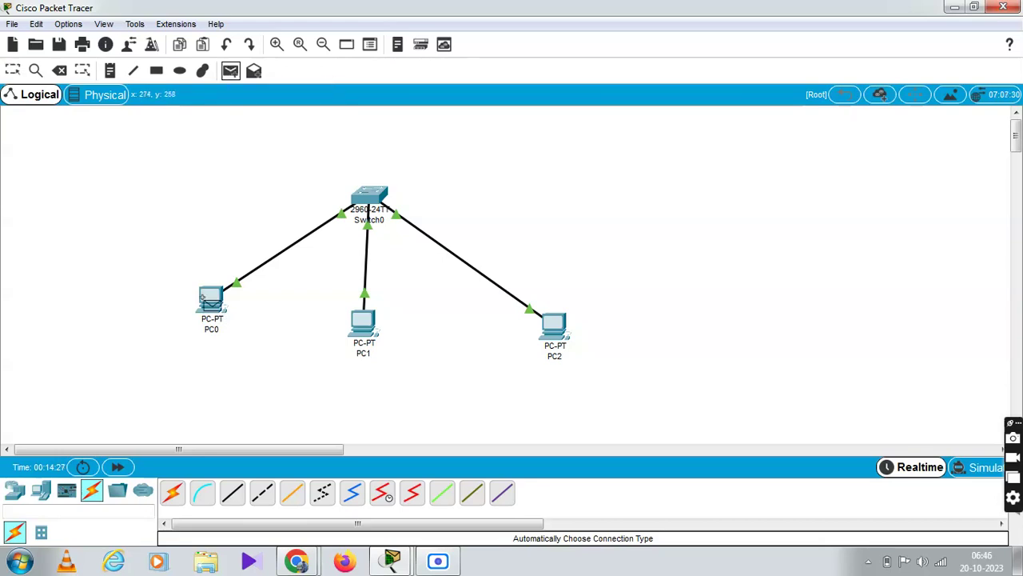
{"action": "left_click", "coordinate": [365, 328]}
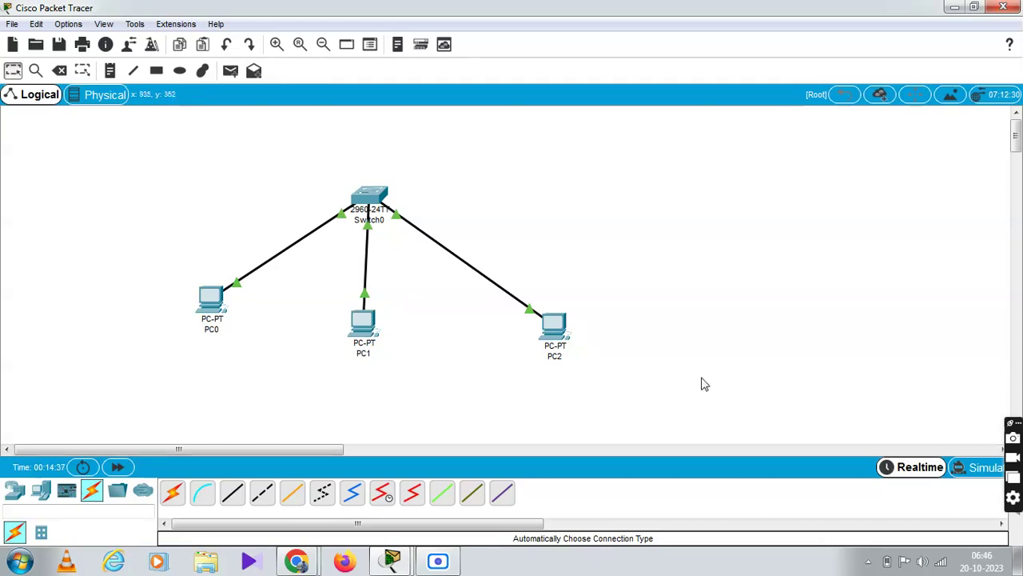
{"action": "left_click", "coordinate": [989, 467]}
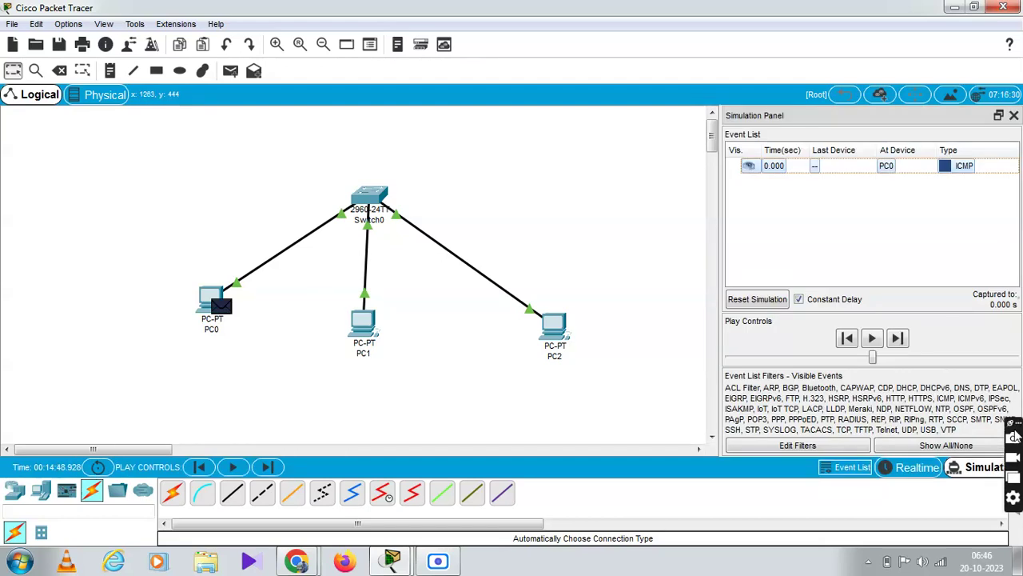
Filter simulation events to hide ARP, BGP, EIGRP, OSPF and DHCP, leaving ICMP visible.
{"action": "left_click", "coordinate": [1014, 437]}
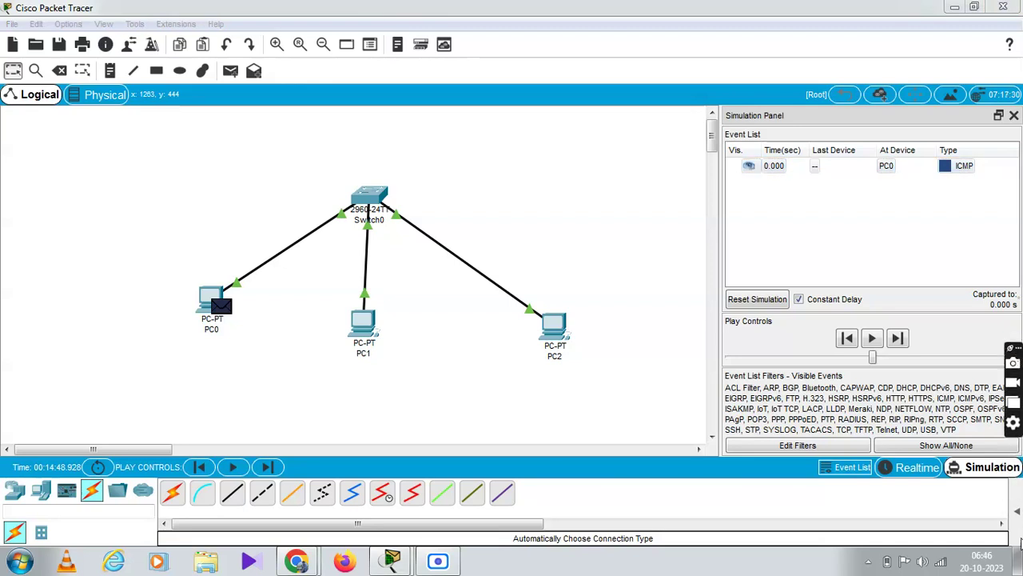
{"action": "left_click", "coordinate": [1017, 519]}
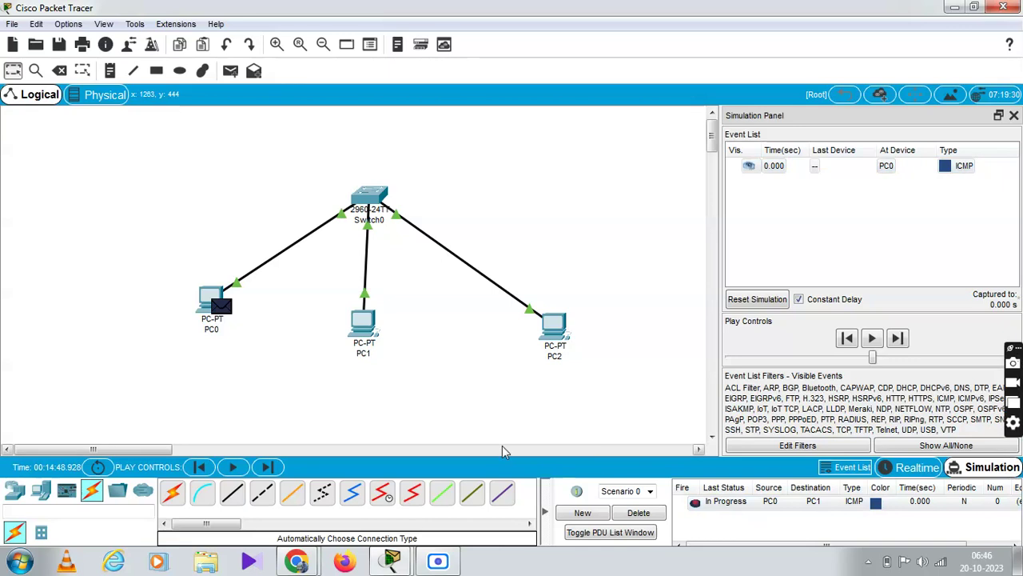
{"action": "left_click", "coordinate": [828, 445]}
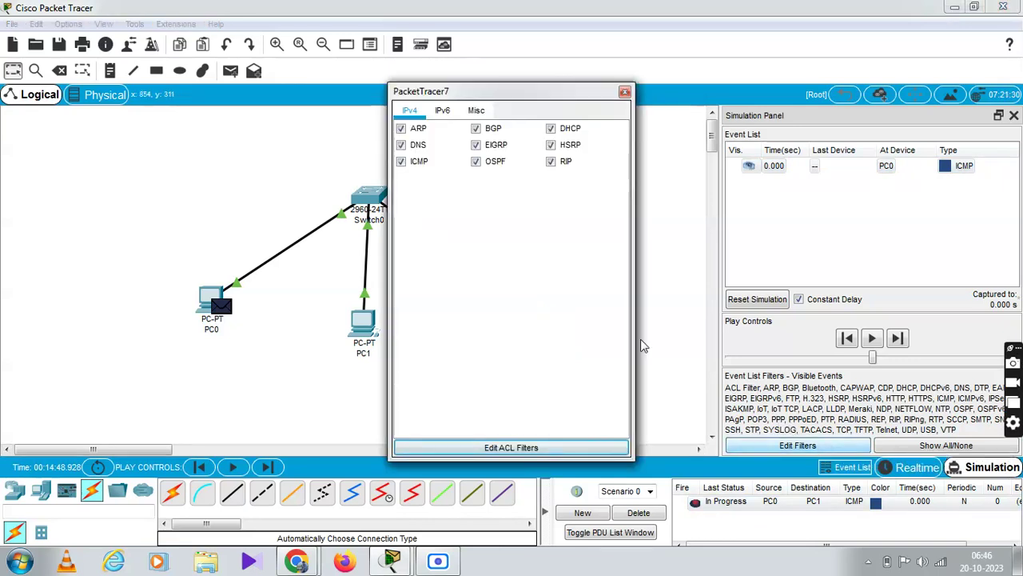
{"action": "left_click", "coordinate": [401, 129]}
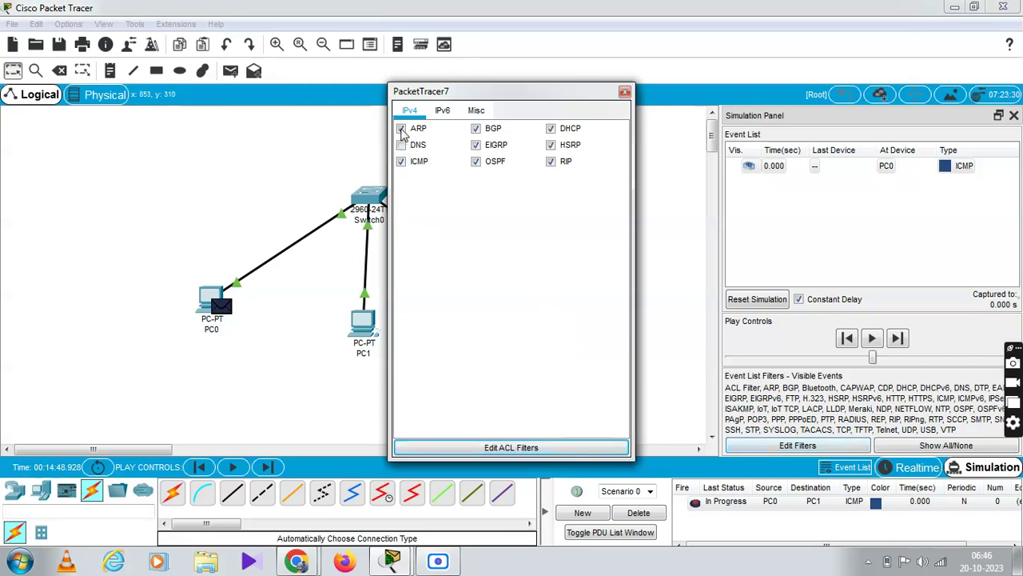
{"action": "left_click", "coordinate": [477, 129]}
{"action": "left_click", "coordinate": [478, 145]}
{"action": "left_click", "coordinate": [477, 162]}
{"action": "left_click", "coordinate": [552, 128]}
{"action": "left_click", "coordinate": [625, 92]}
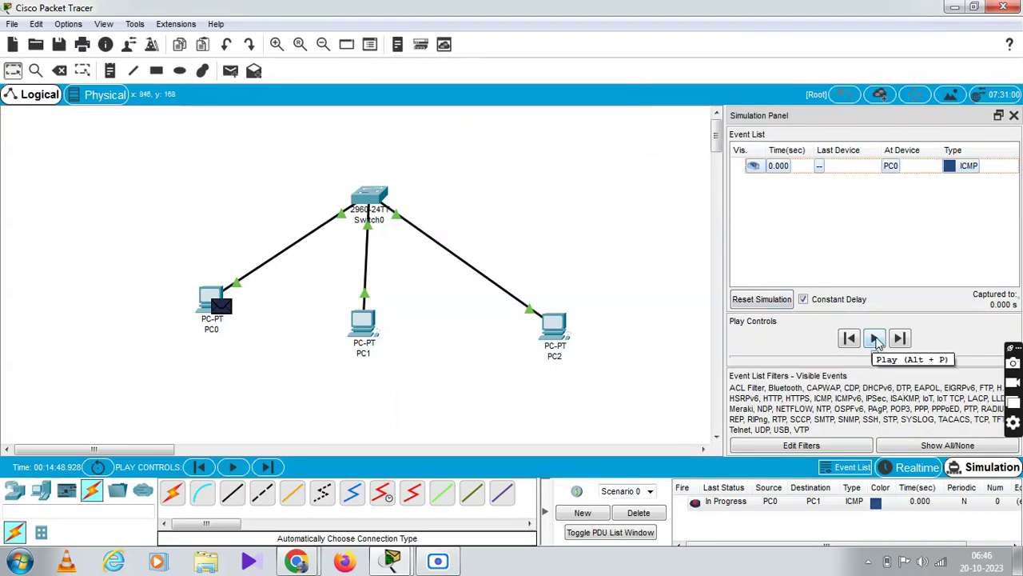
Play the ping from PC0 through Switch0 to PC1 and back, then close the Simulation Panel.
{"action": "left_click", "coordinate": [876, 339]}
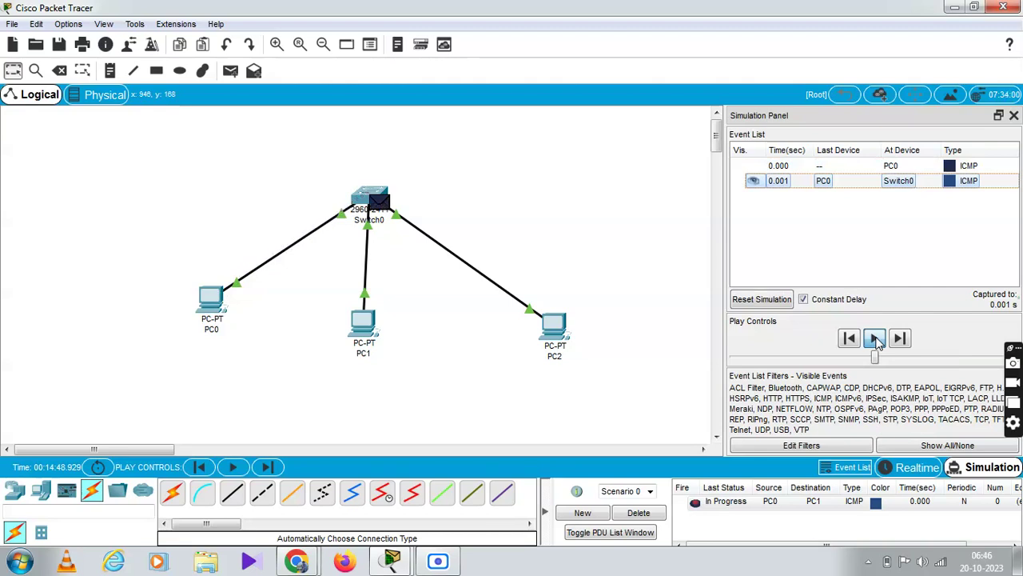
{"action": "left_click", "coordinate": [875, 338]}
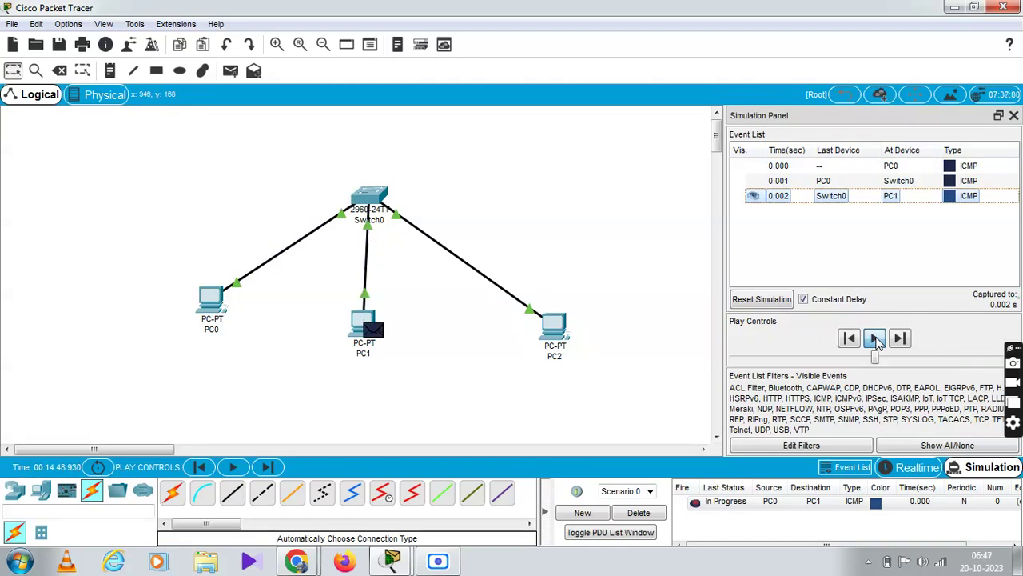
{"action": "left_click", "coordinate": [875, 338]}
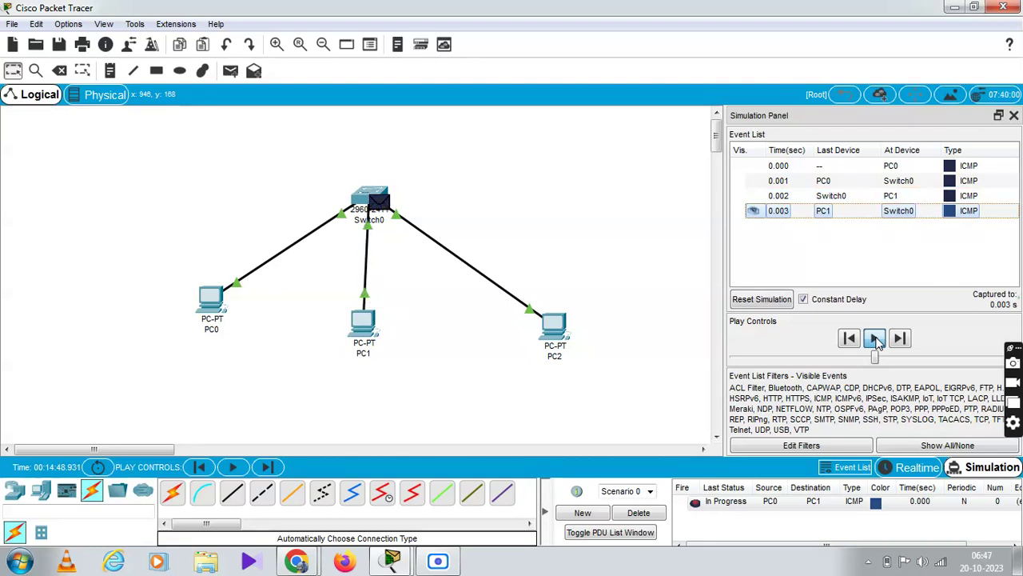
{"action": "left_click", "coordinate": [876, 338]}
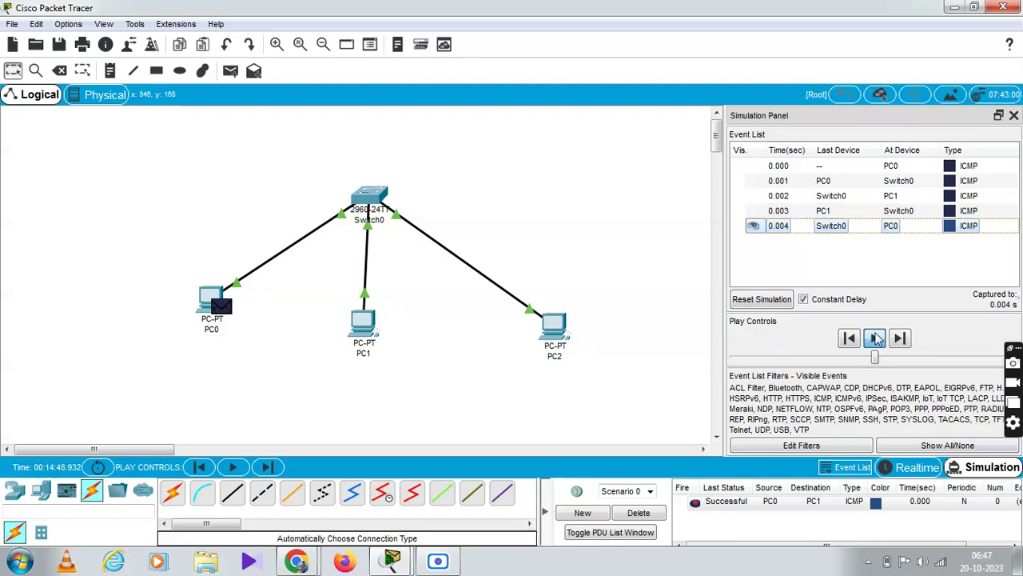
{"action": "left_click", "coordinate": [876, 338]}
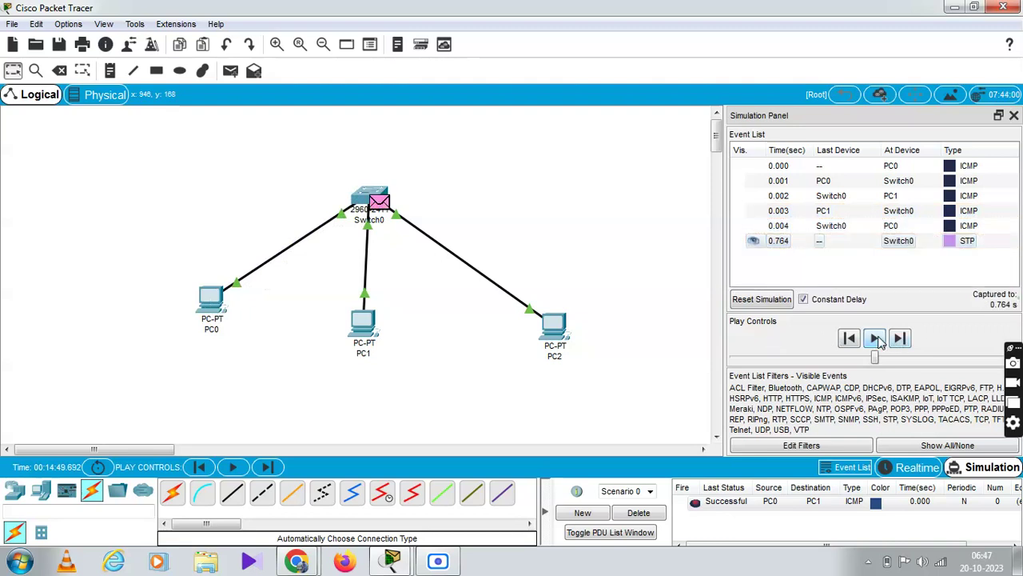
{"action": "left_click", "coordinate": [1014, 117]}
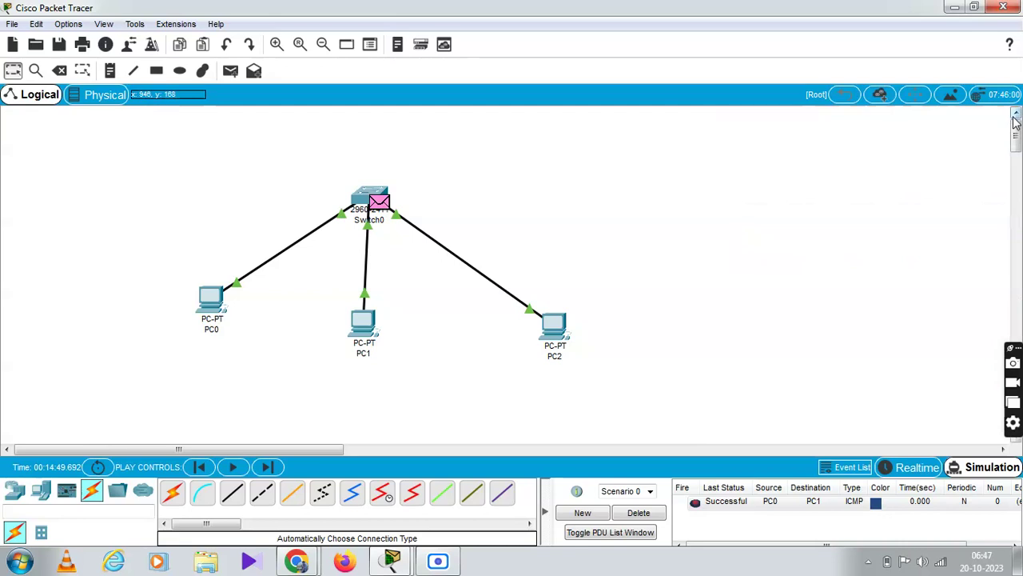
Switch back to Realtime mode with the PC0-to-PC1 ping still marked Successful.
{"action": "left_click", "coordinate": [919, 468]}
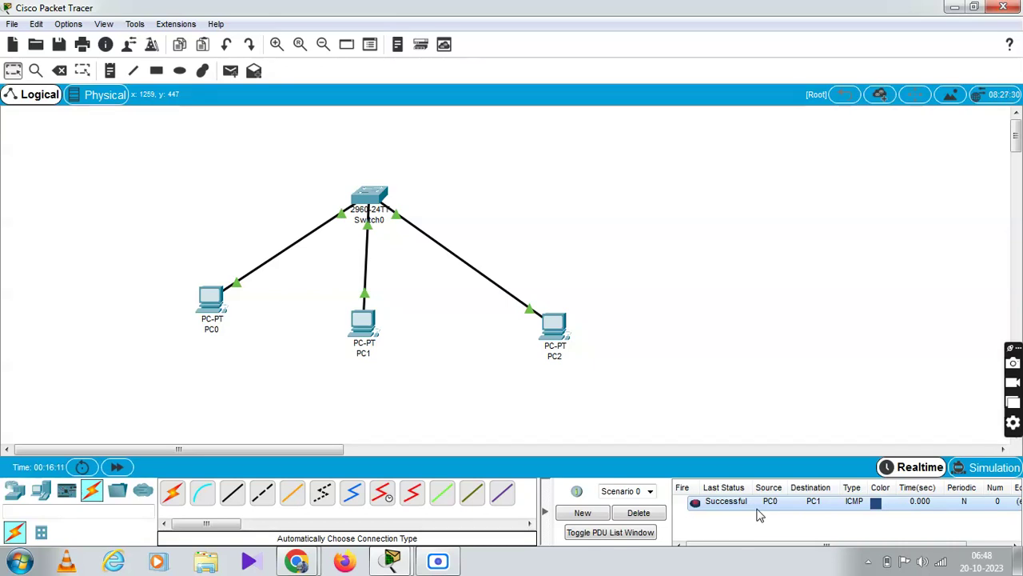
Exit Packet Tracer without saving the topology.
{"action": "left_click", "coordinate": [1003, 6]}
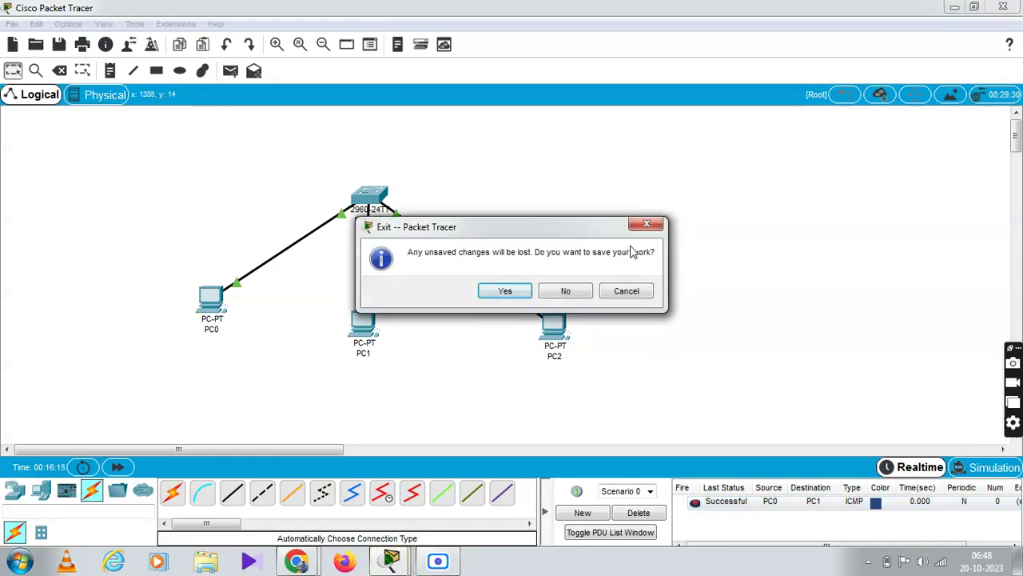
{"action": "left_click", "coordinate": [564, 293]}
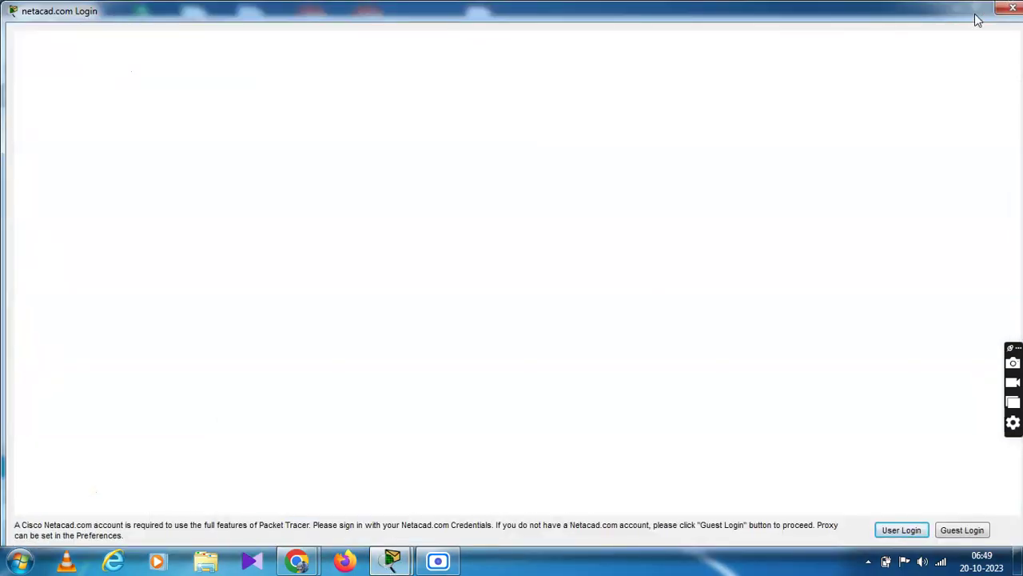
Dismiss the login window and failure message, relaunch Packet Tracer and enter as a guest.
{"action": "left_click", "coordinate": [1008, 10]}
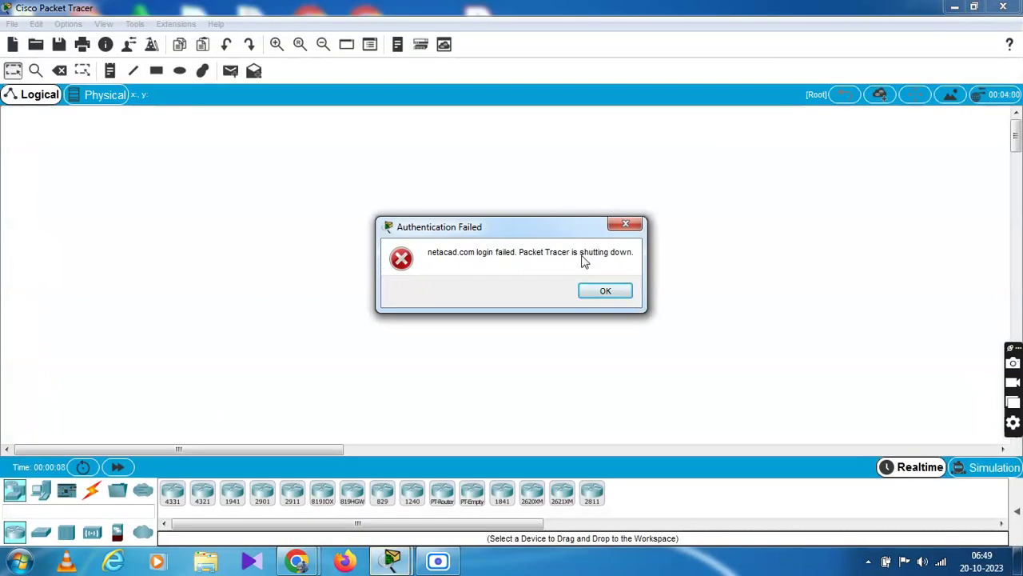
{"action": "left_click", "coordinate": [626, 226]}
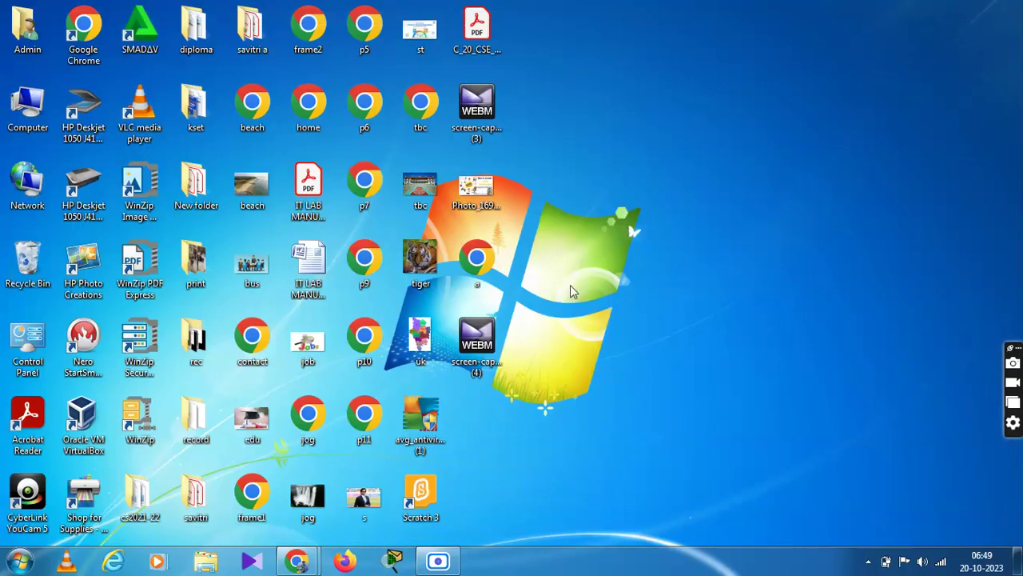
{"action": "left_click", "coordinate": [395, 561]}
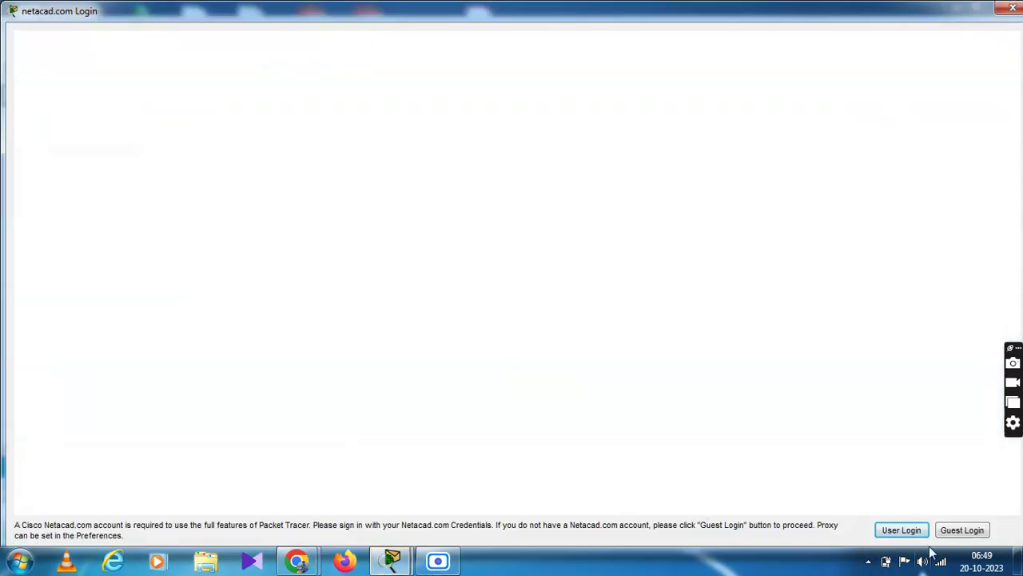
{"action": "left_click", "coordinate": [971, 530]}
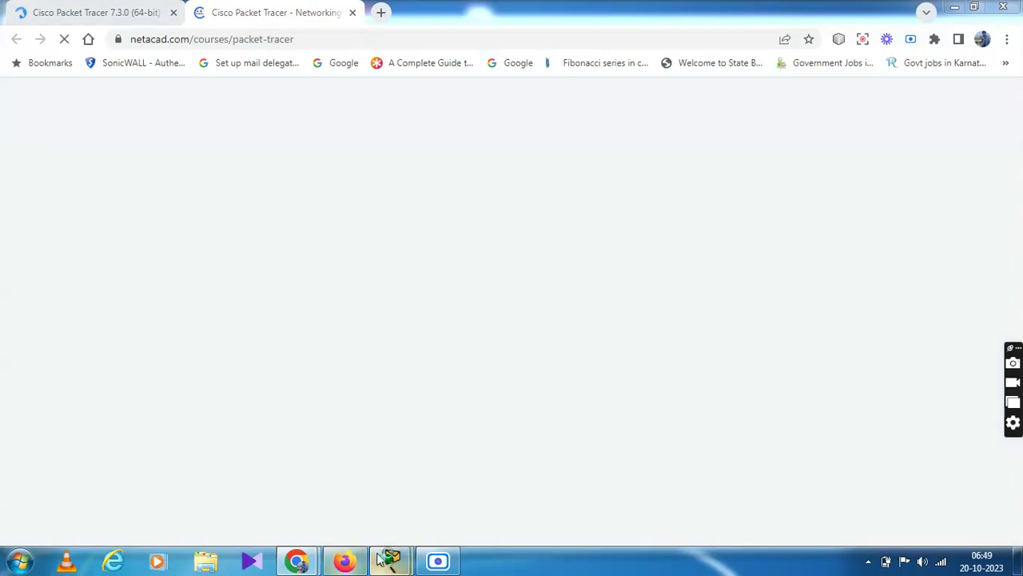
{"action": "mouse_move", "coordinate": [380, 558]}
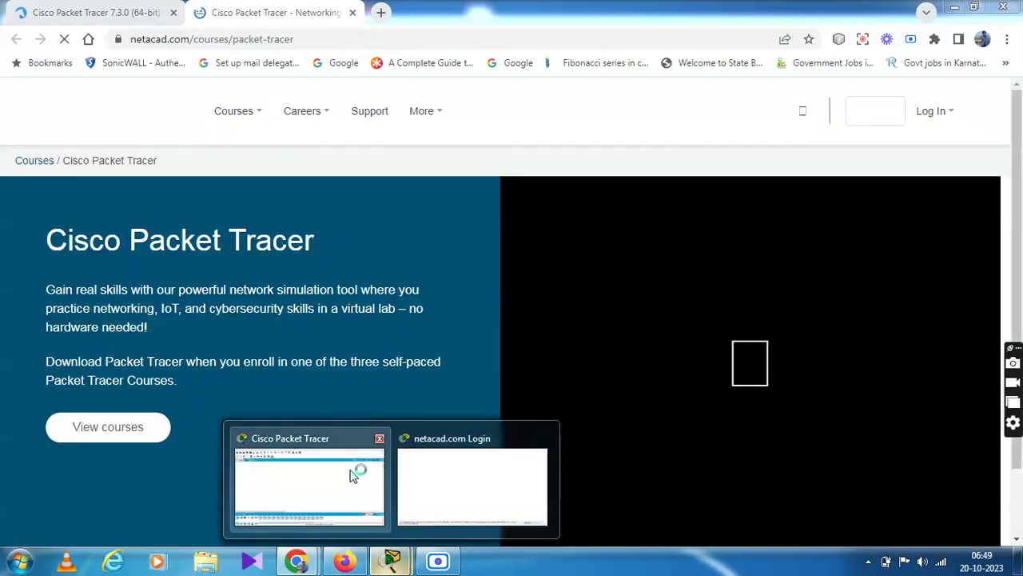
{"action": "left_click", "coordinate": [354, 475]}
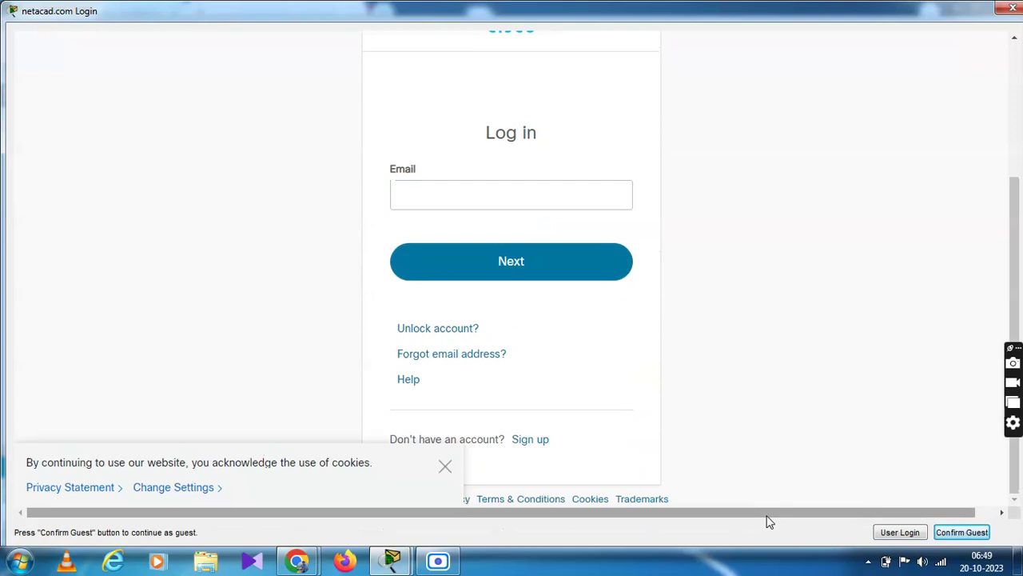
{"action": "left_click", "coordinate": [952, 534]}
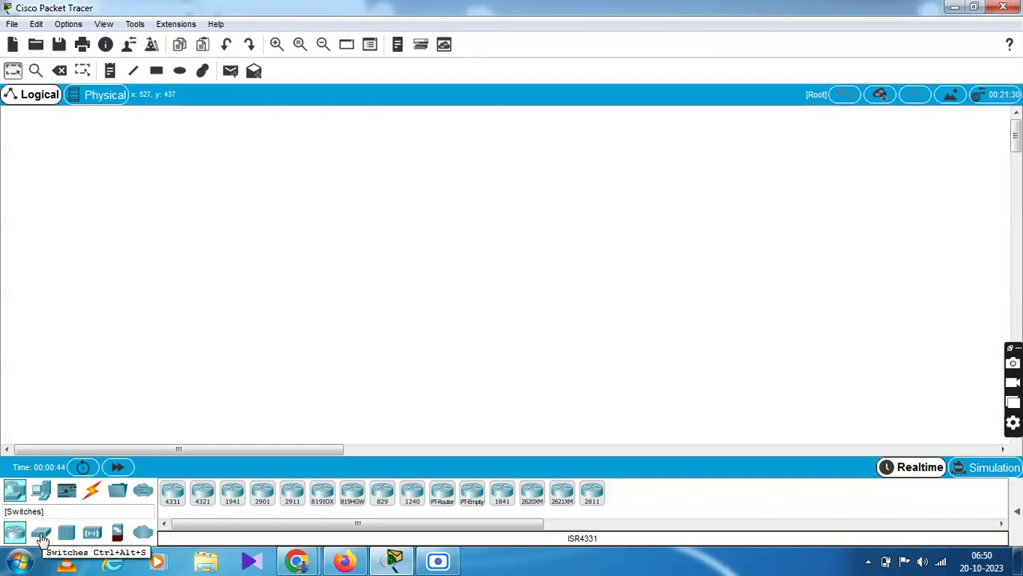
Place four 2960 switches, Switch0 to Switch3, in a row on the workspace.
{"action": "left_click_drag", "start_coordinate": [42, 537], "coordinate": [203, 303]}
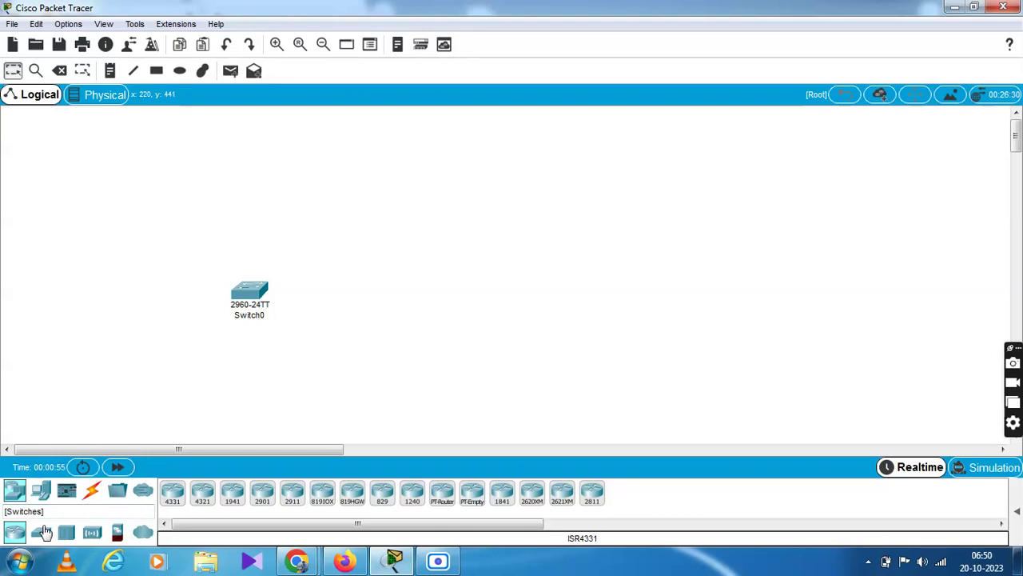
{"action": "left_click", "coordinate": [42, 532]}
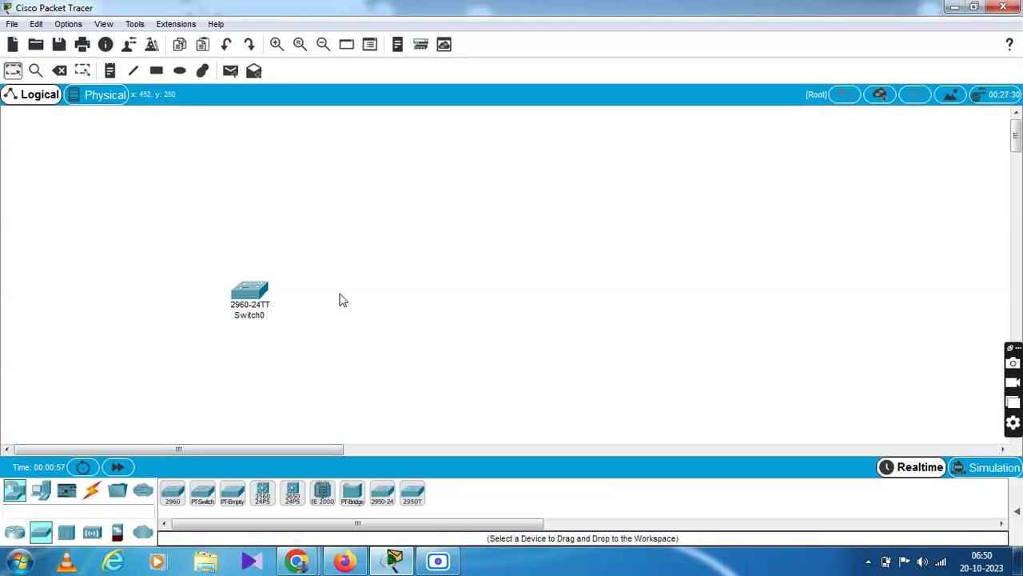
{"action": "left_click_drag", "start_coordinate": [173, 492], "coordinate": [356, 310]}
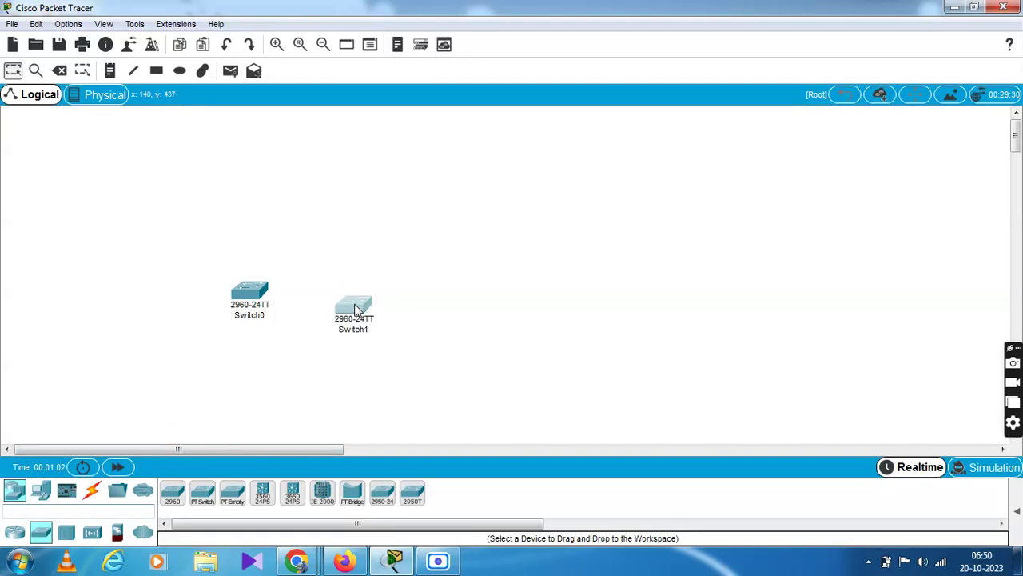
{"action": "left_click", "coordinate": [16, 536]}
{"action": "left_click", "coordinate": [42, 534]}
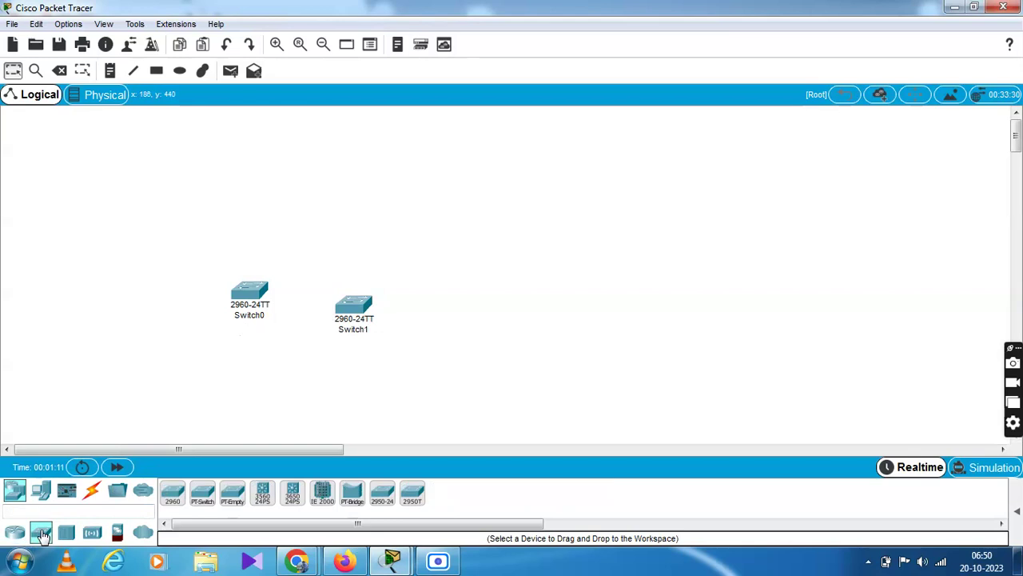
{"action": "left_click_drag", "start_coordinate": [172, 493], "coordinate": [468, 320]}
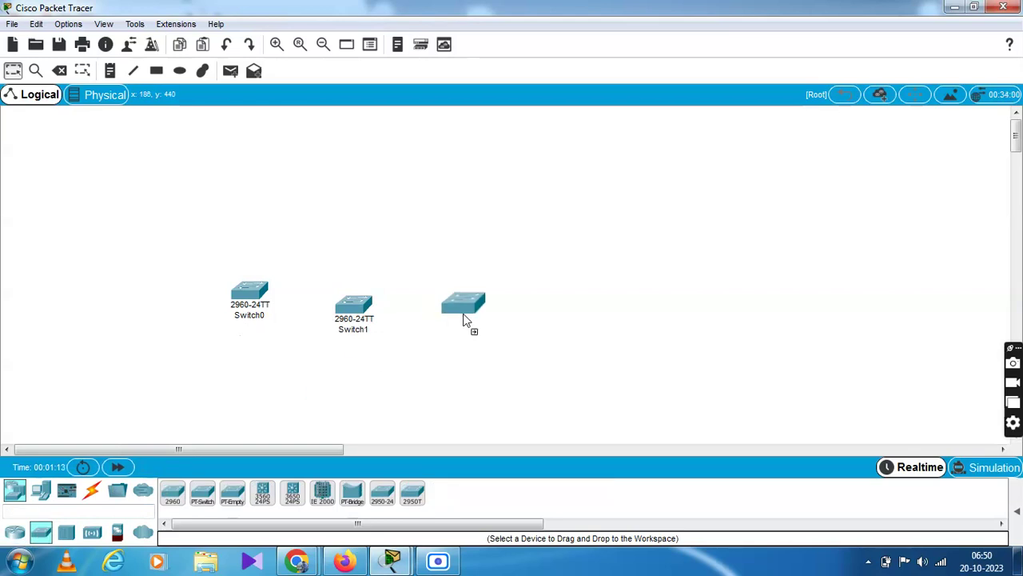
{"action": "left_click", "coordinate": [24, 534]}
{"action": "left_click", "coordinate": [39, 534]}
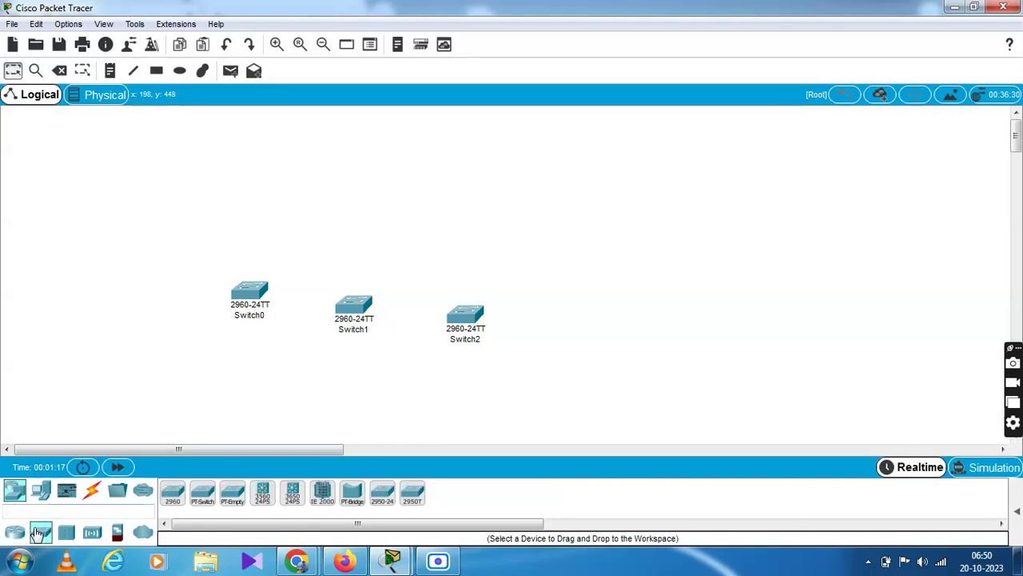
{"action": "left_click_drag", "start_coordinate": [172, 493], "coordinate": [606, 314]}
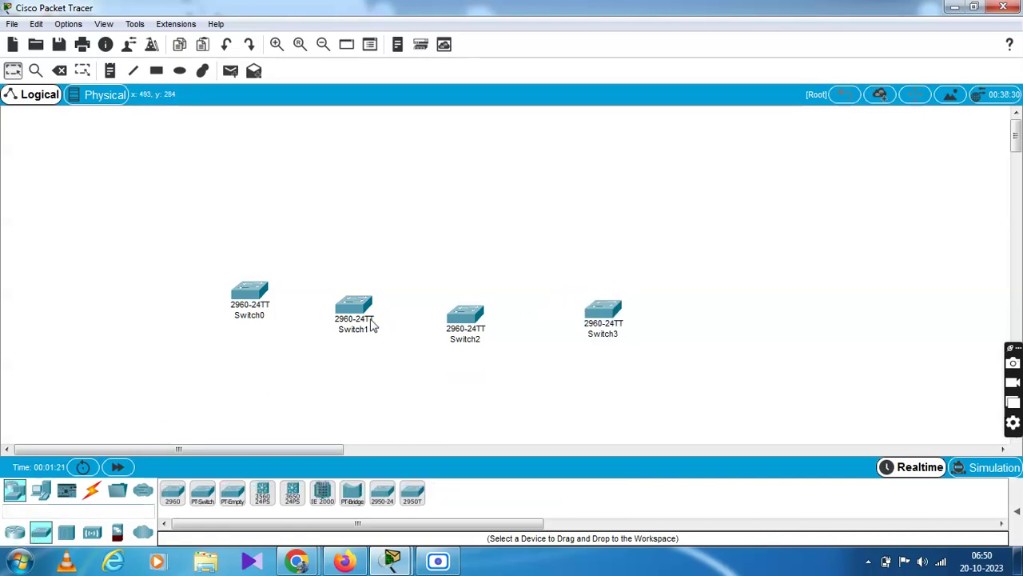
Nudge Switch0 and Switch1 into position and select Switch2.
{"action": "left_click_drag", "start_coordinate": [263, 295], "coordinate": [231, 307]}
{"action": "left_click_drag", "start_coordinate": [354, 307], "coordinate": [353, 306]}
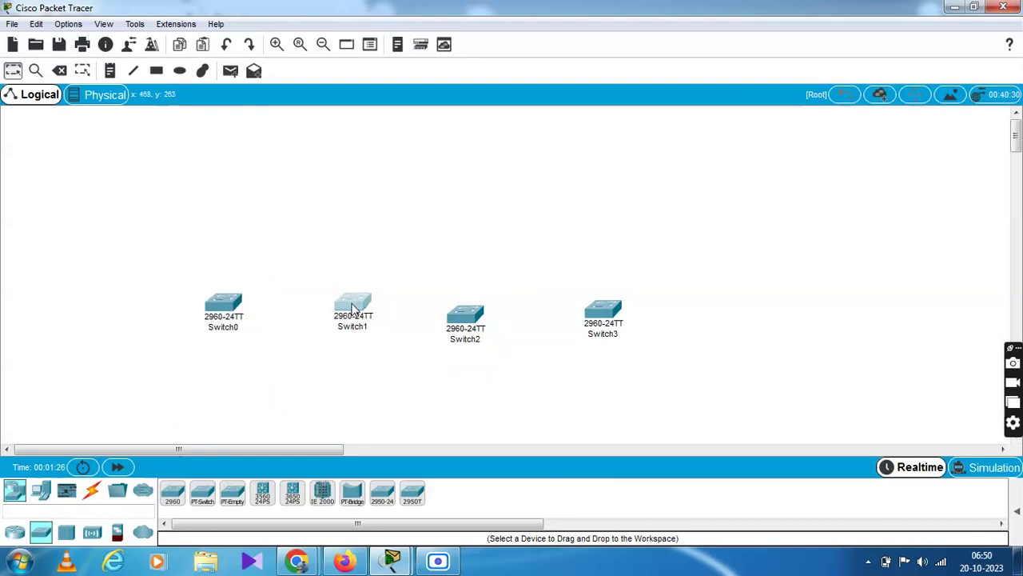
{"action": "left_click", "coordinate": [472, 321]}
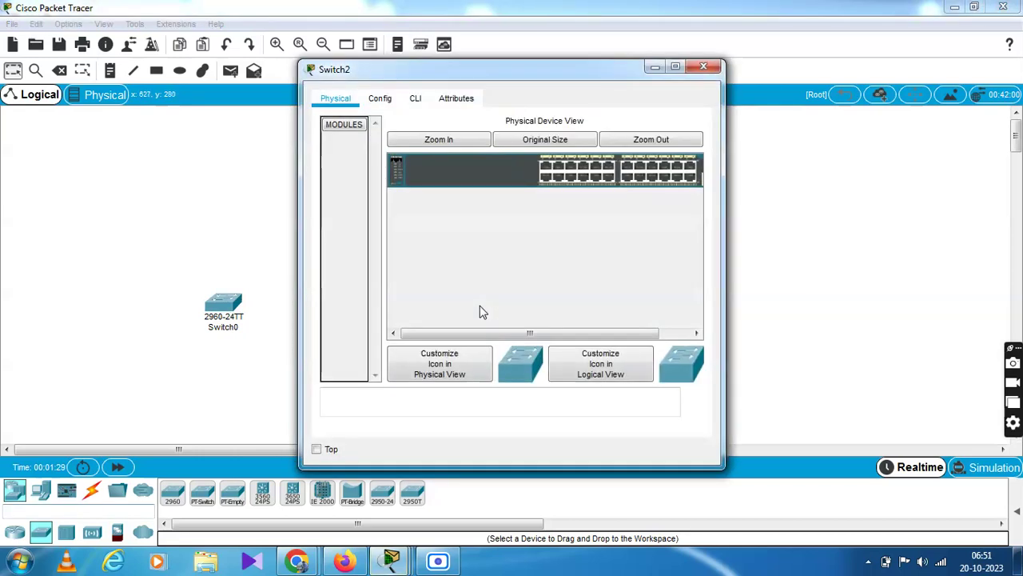
Align Switch2 and Switch3 in line with the other switches.
{"action": "left_click", "coordinate": [707, 67]}
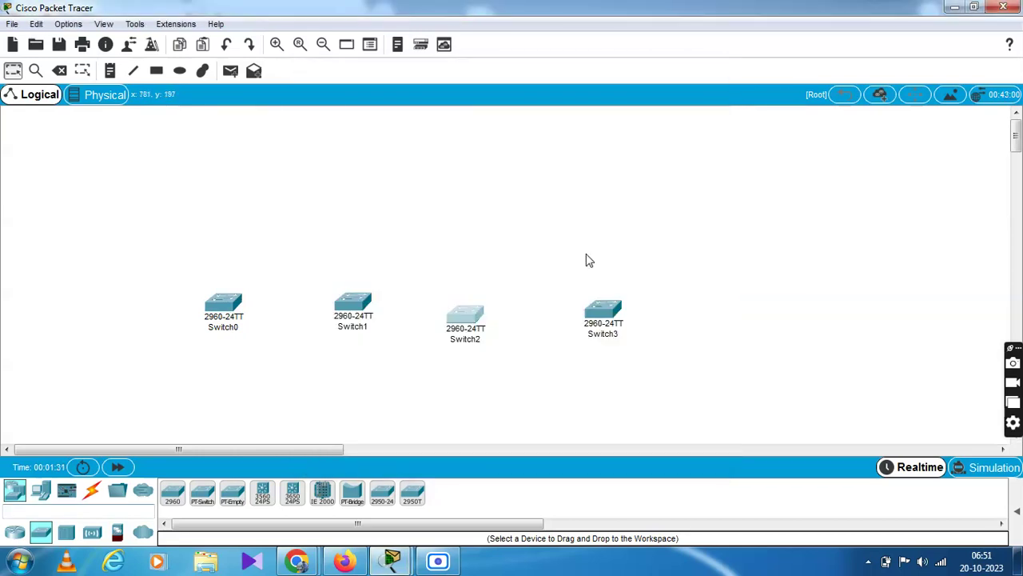
{"action": "left_click_drag", "start_coordinate": [467, 323], "coordinate": [485, 312]}
{"action": "left_click_drag", "start_coordinate": [602, 312], "coordinate": [606, 304]}
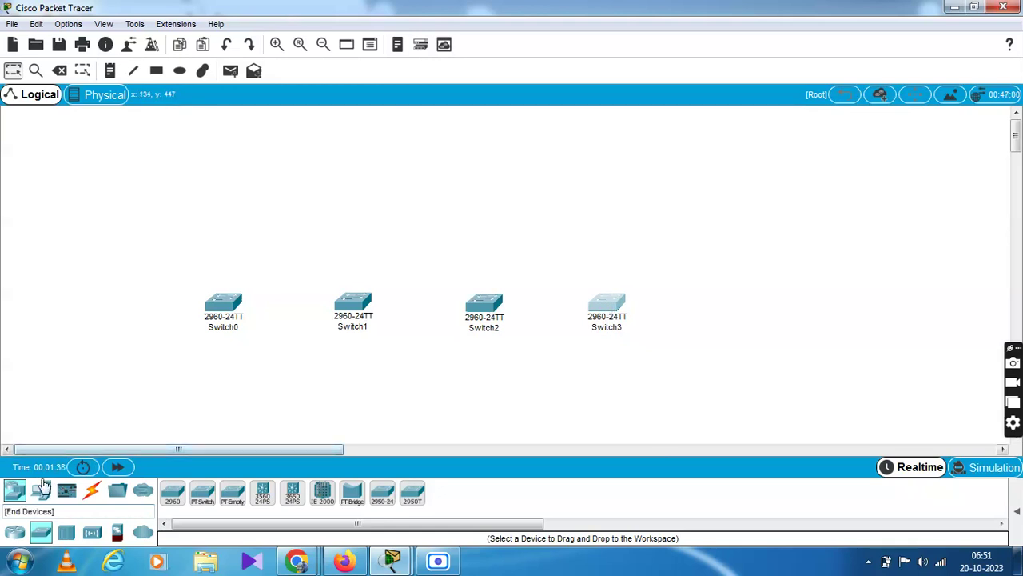
Place four generic PCs, PC0 to PC3, above Switch0 to Switch3.
{"action": "left_click", "coordinate": [42, 490]}
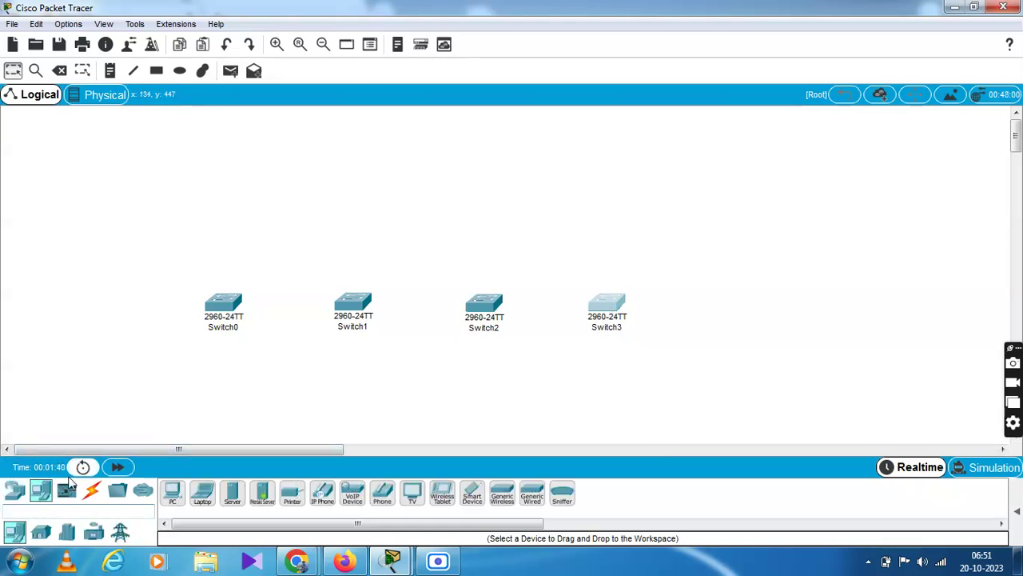
{"action": "left_click", "coordinate": [174, 494]}
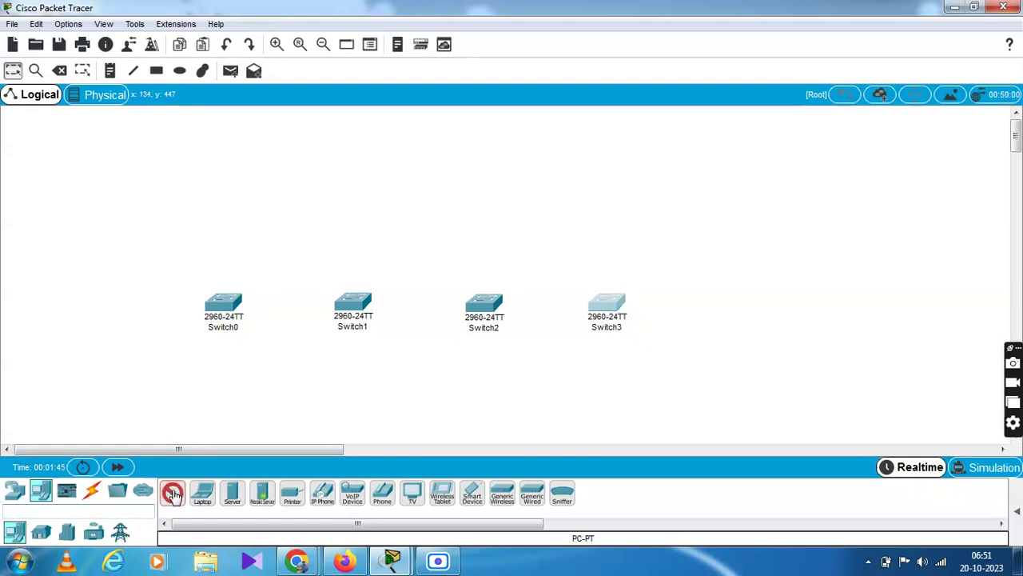
{"action": "left_click", "coordinate": [226, 165]}
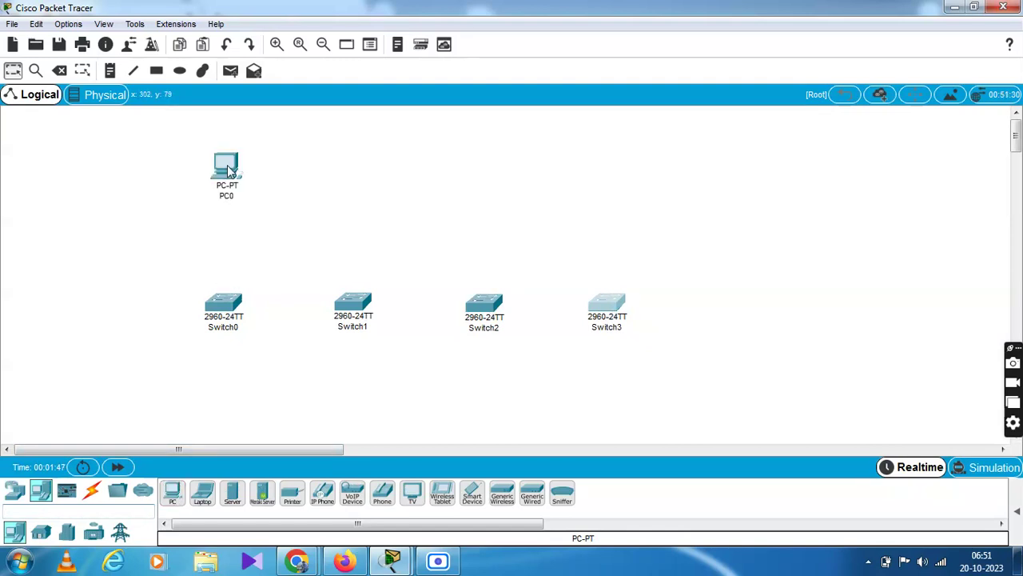
{"action": "left_click", "coordinate": [171, 492]}
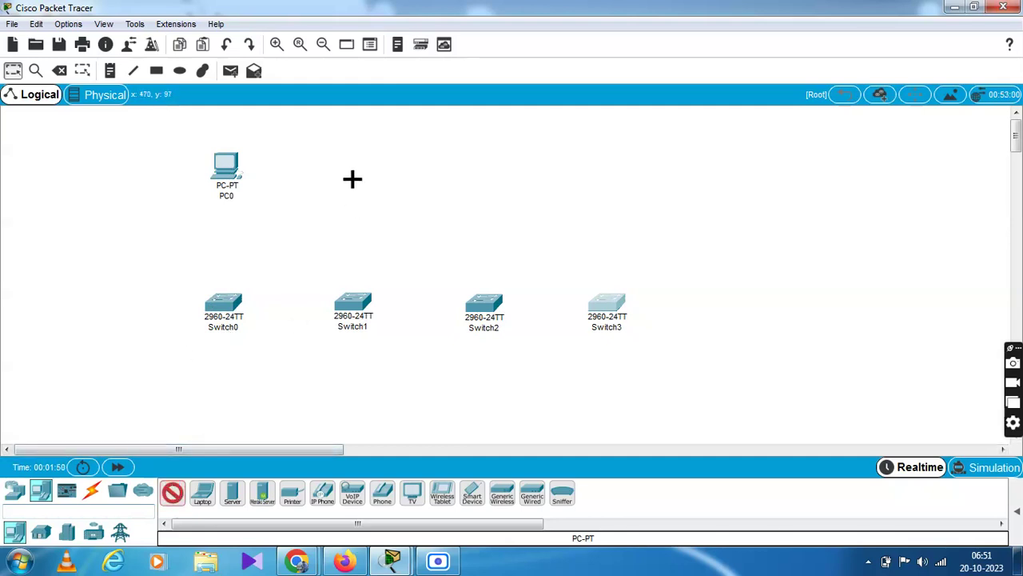
{"action": "left_click", "coordinate": [350, 166]}
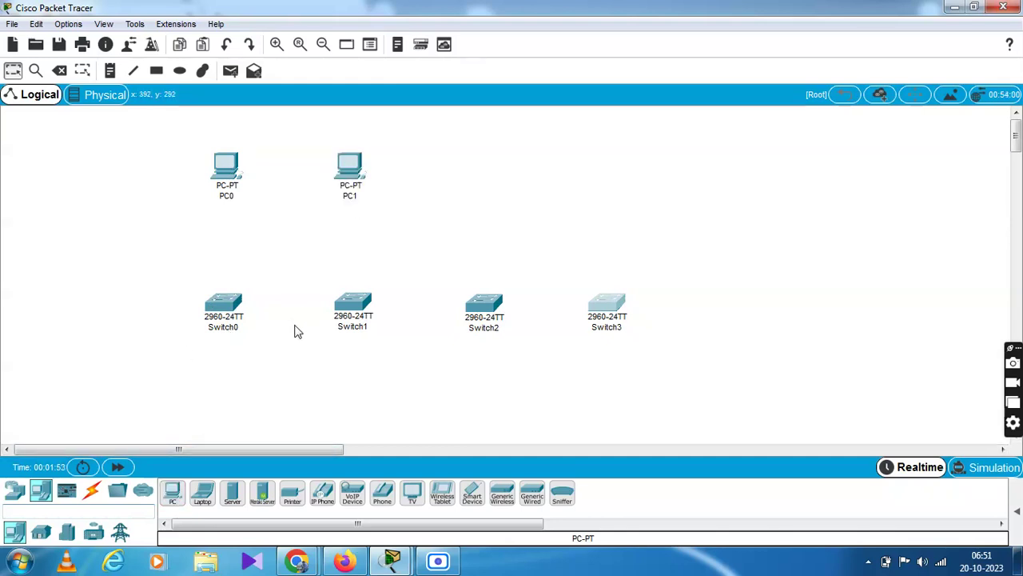
{"action": "left_click", "coordinate": [175, 490]}
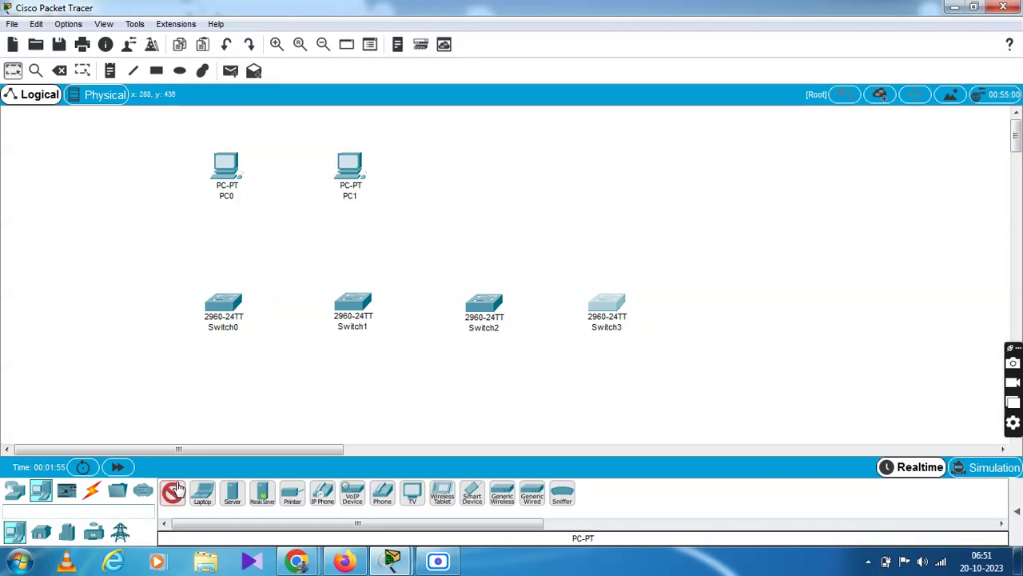
{"action": "left_click", "coordinate": [477, 177]}
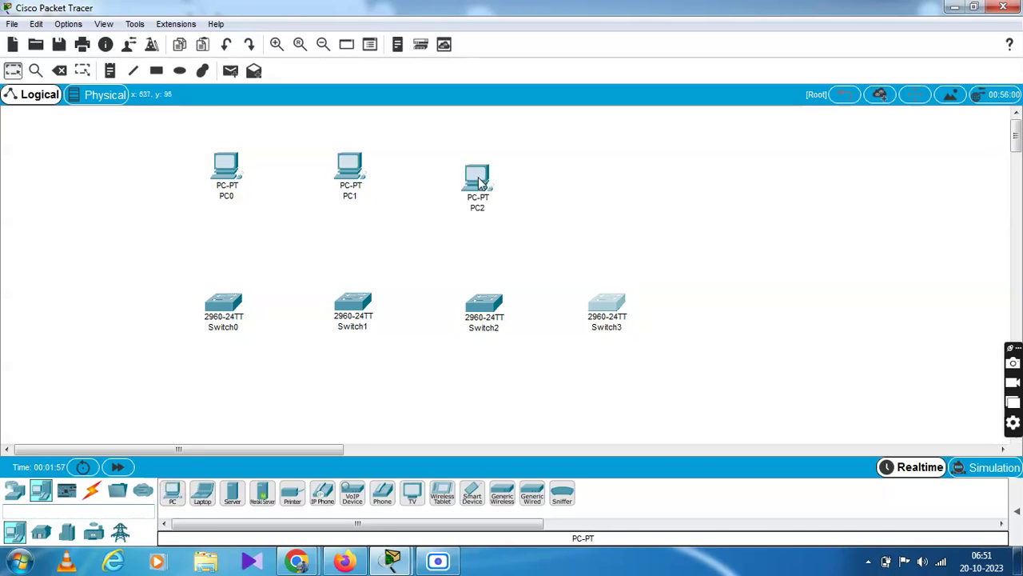
{"action": "left_click", "coordinate": [176, 491]}
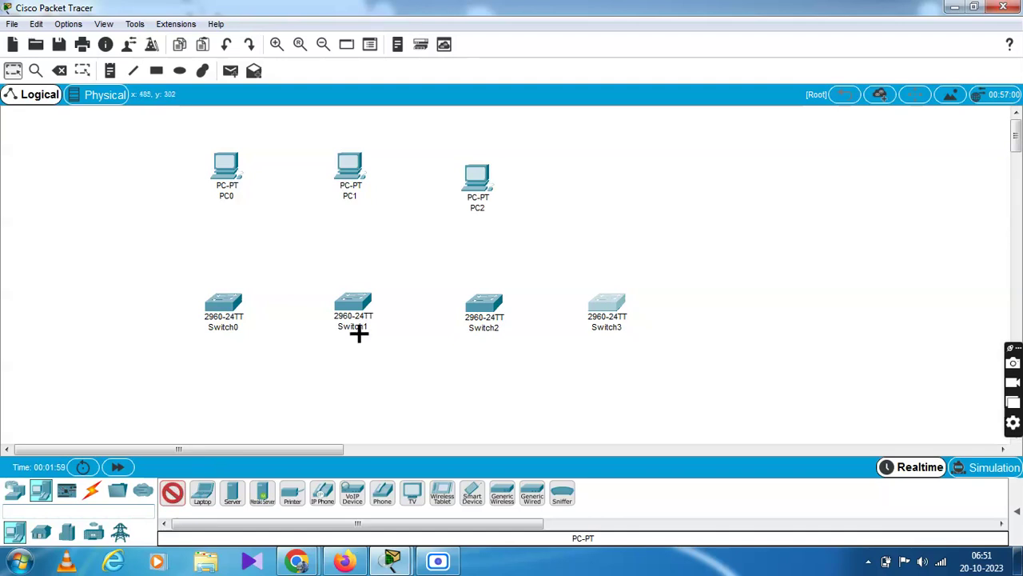
{"action": "left_click", "coordinate": [598, 177]}
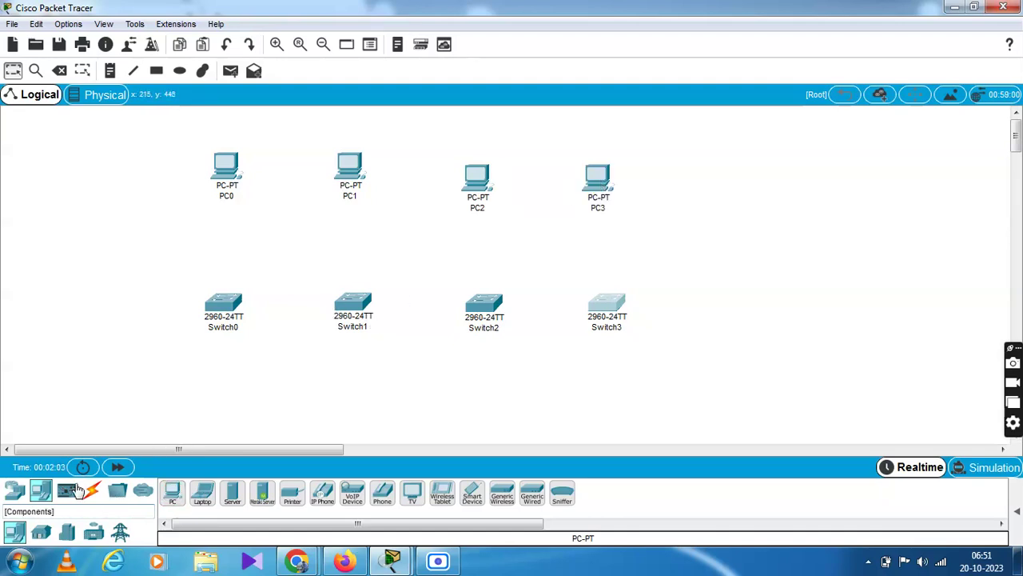
Cable PC0 to Switch0 using the automatic connection type.
{"action": "left_click", "coordinate": [92, 492]}
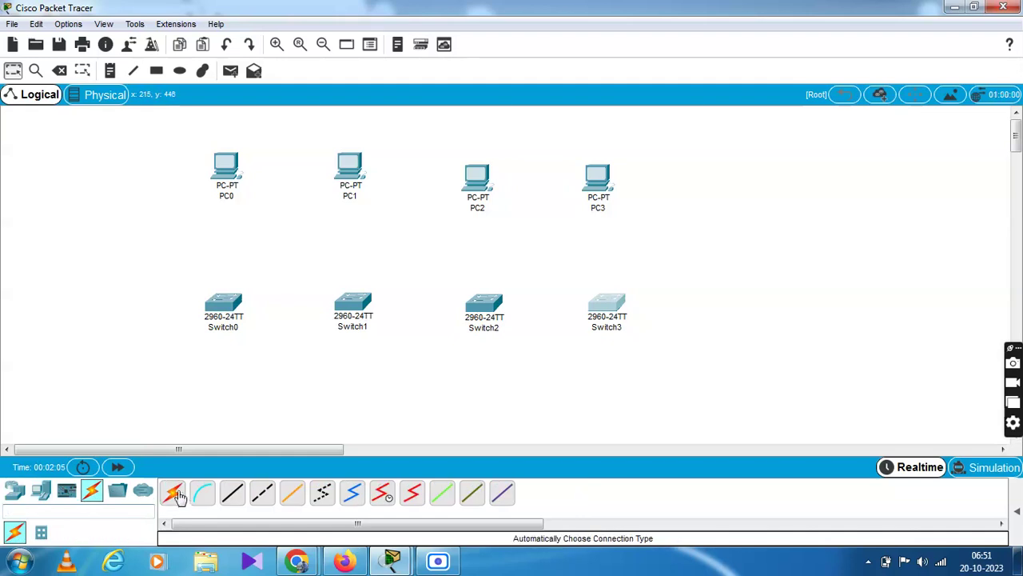
{"action": "left_click", "coordinate": [173, 492]}
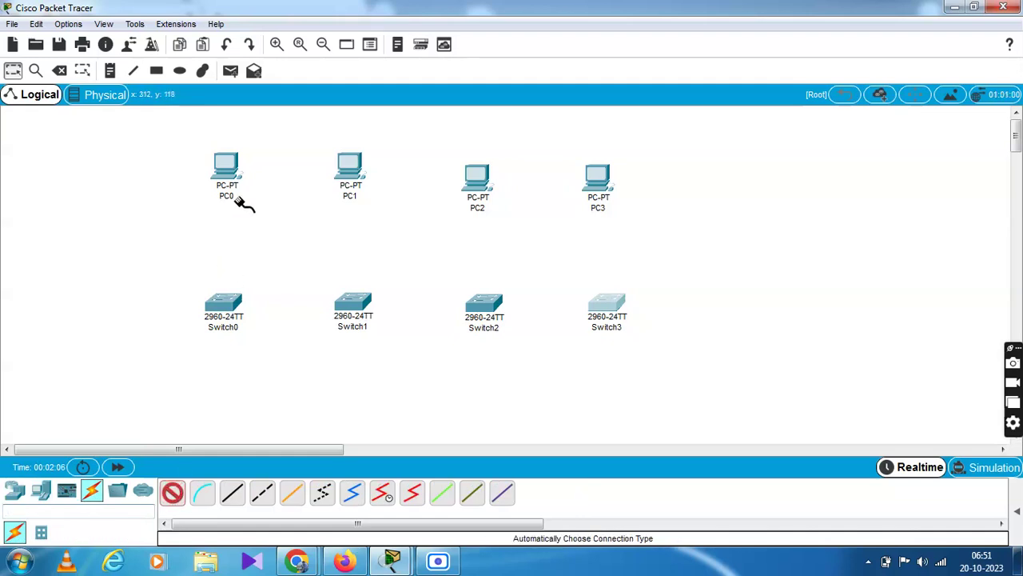
{"action": "left_click", "coordinate": [229, 171]}
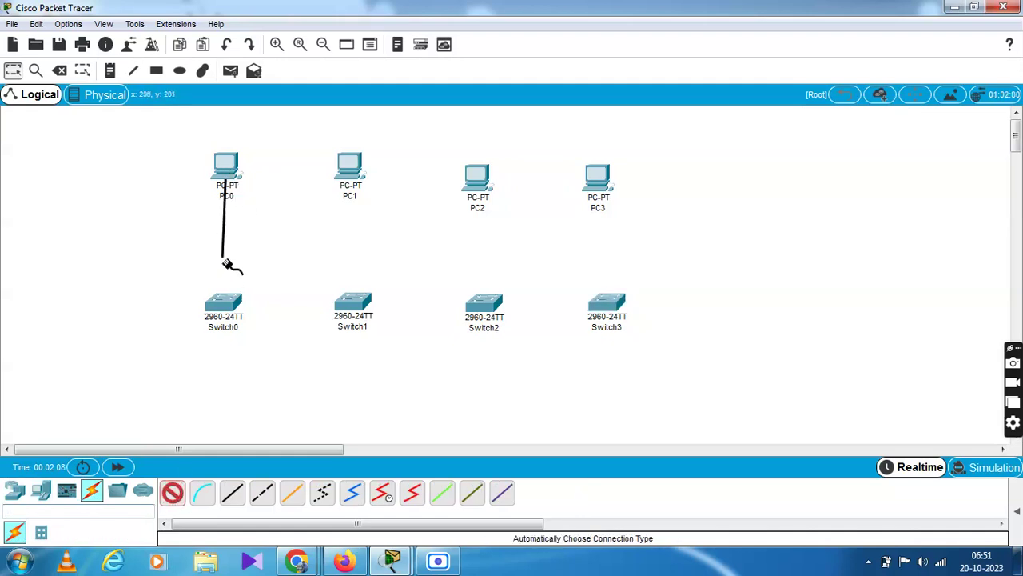
{"action": "left_click", "coordinate": [226, 308]}
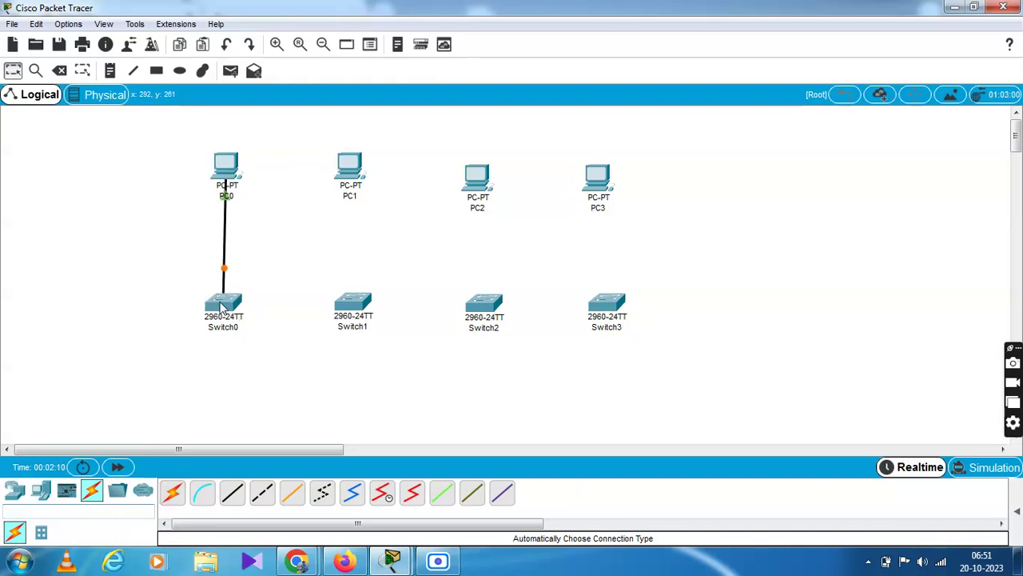
{"action": "left_click", "coordinate": [93, 491]}
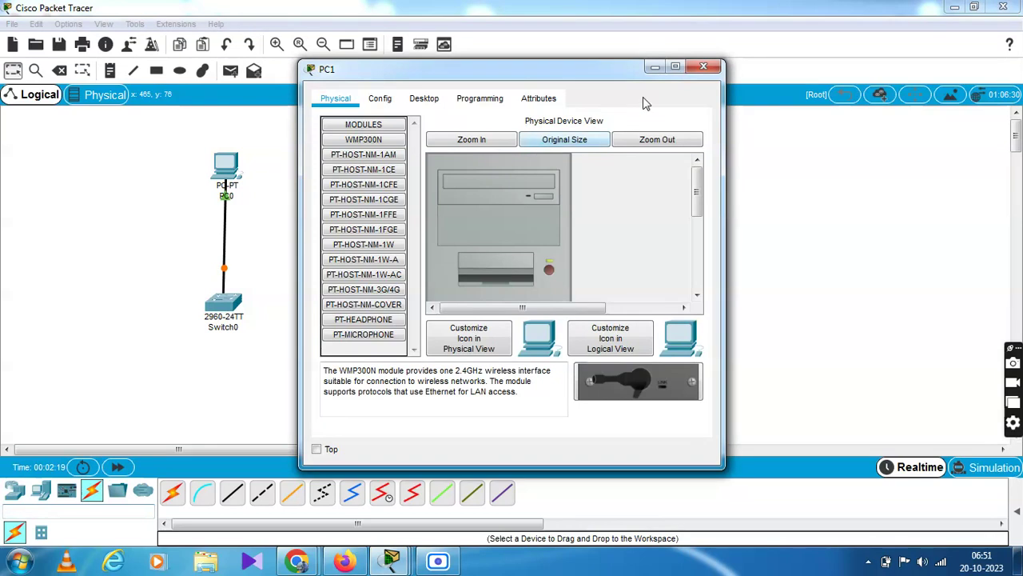
{"action": "left_click", "coordinate": [704, 66]}
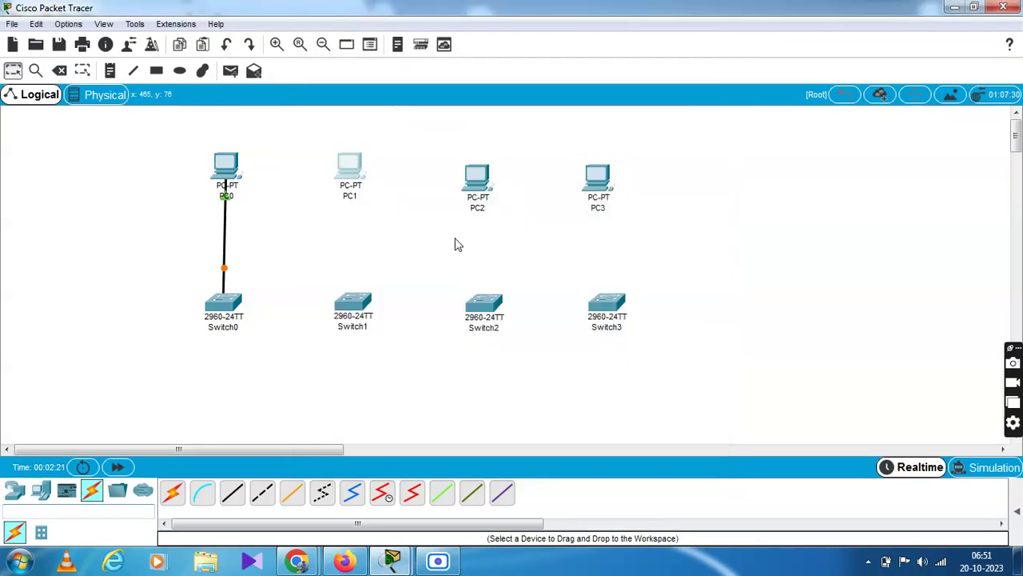
Cable PC1, PC2 and PC3 automatically to Switch1, Switch2 and Switch3.
{"action": "left_click", "coordinate": [171, 492]}
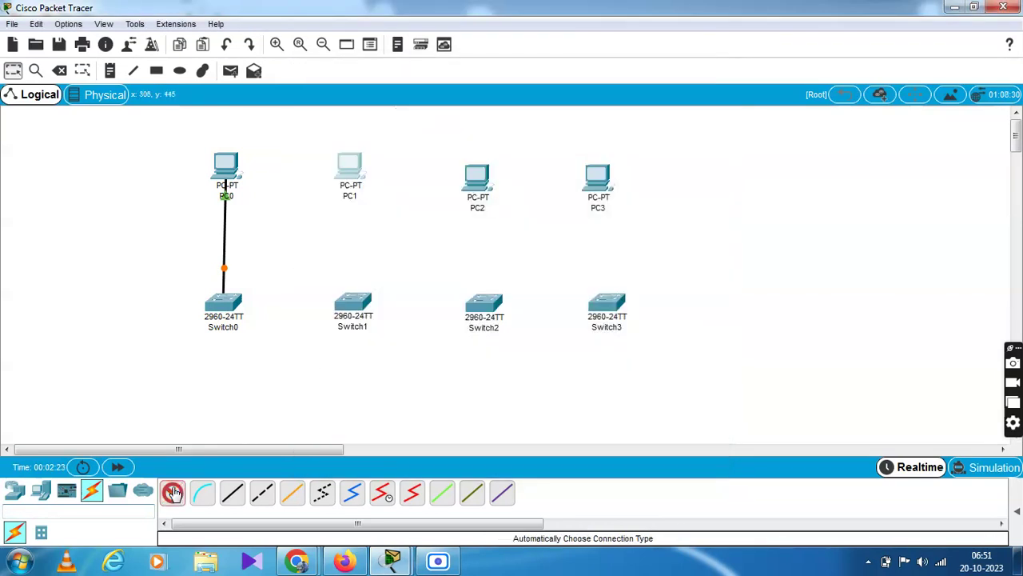
{"action": "left_click", "coordinate": [352, 179]}
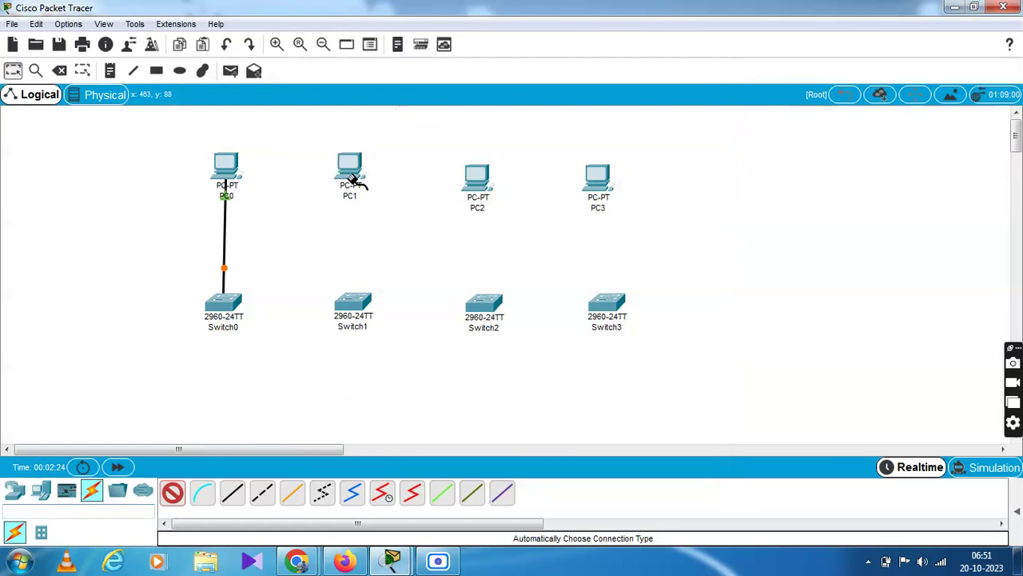
{"action": "left_click", "coordinate": [354, 297]}
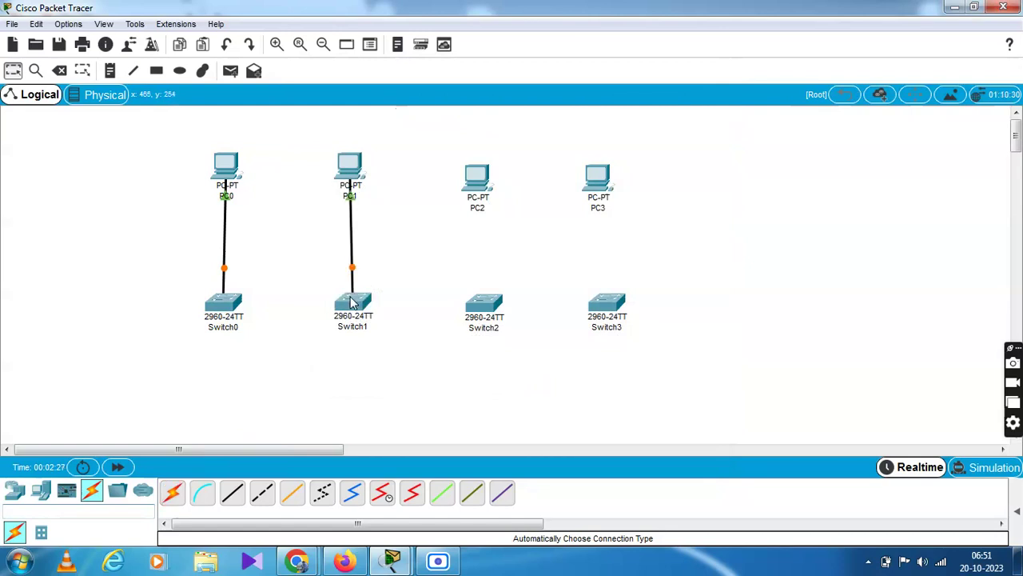
{"action": "left_click", "coordinate": [172, 492]}
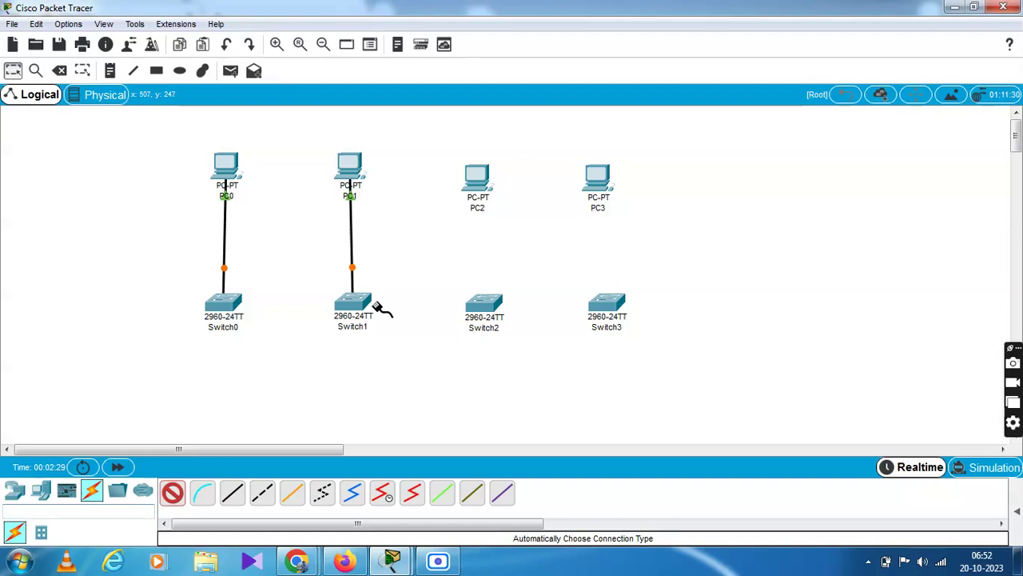
{"action": "left_click", "coordinate": [478, 183]}
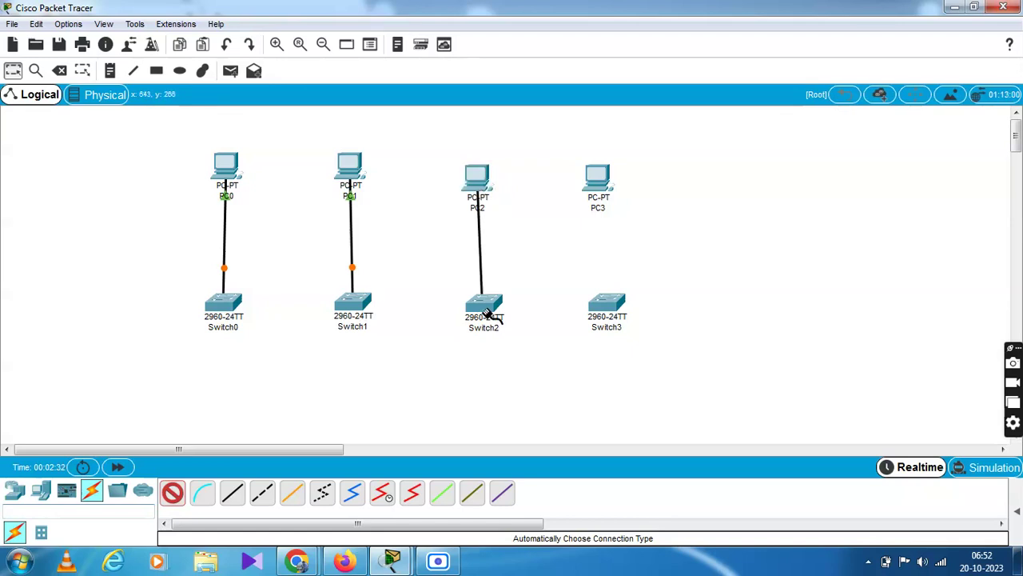
{"action": "left_click", "coordinate": [484, 303]}
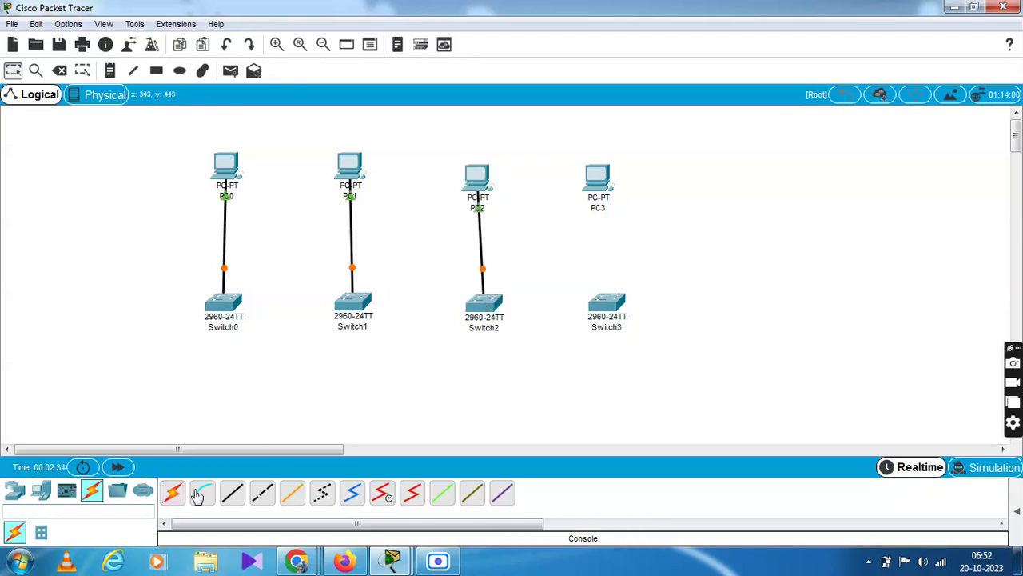
{"action": "left_click", "coordinate": [172, 492]}
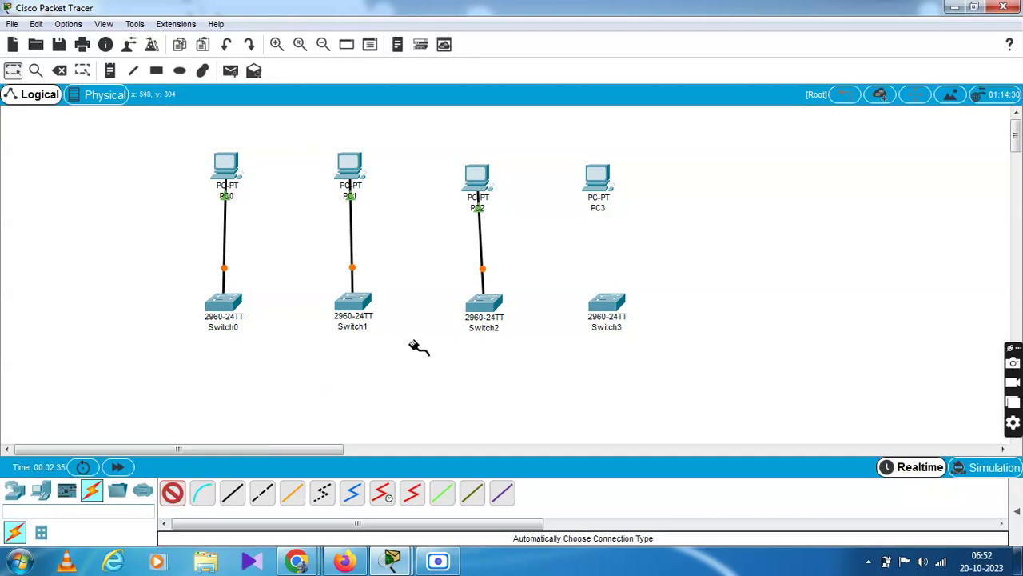
{"action": "left_click", "coordinate": [598, 178]}
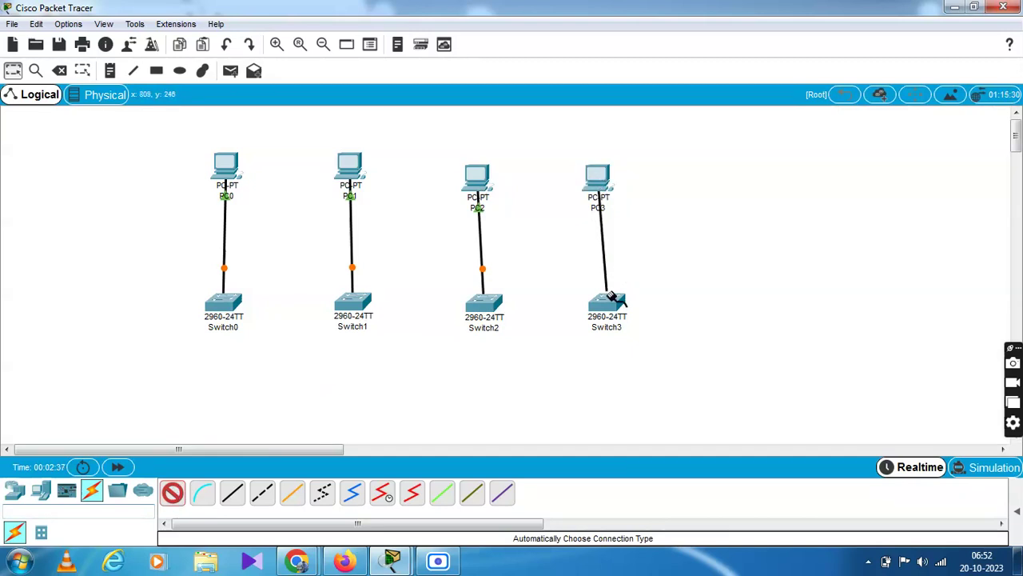
{"action": "left_click", "coordinate": [610, 303]}
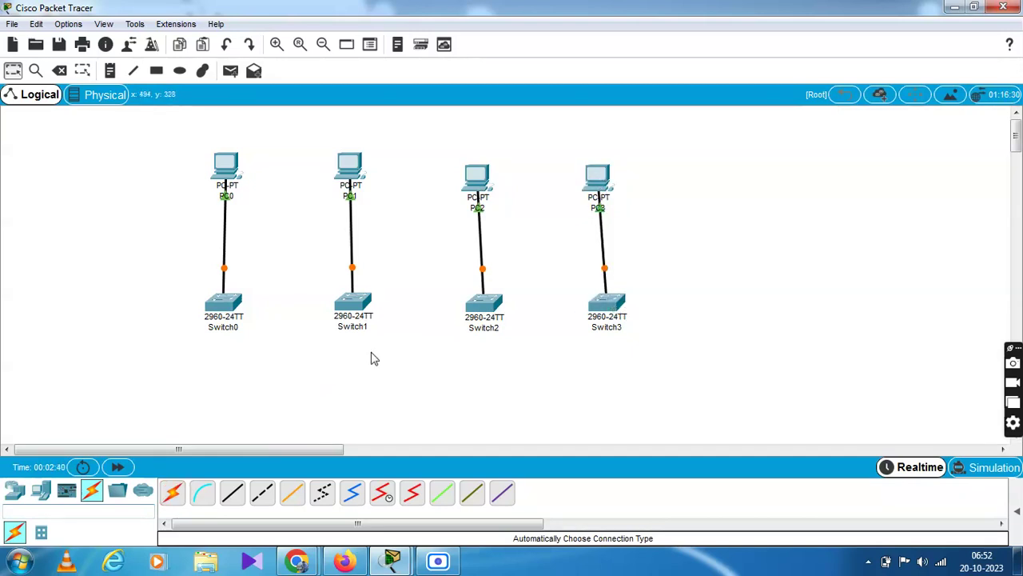
Chain the switches with automatic cables: Switch0–Switch1, Switch1–Switch2 and Switch2–Switch3.
{"action": "left_click", "coordinate": [174, 492]}
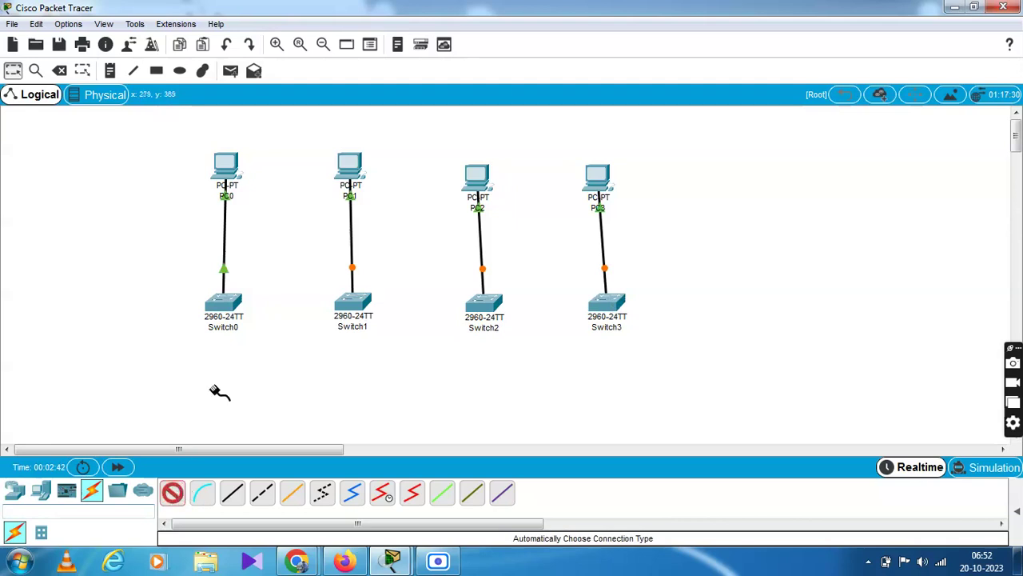
{"action": "left_click", "coordinate": [232, 302]}
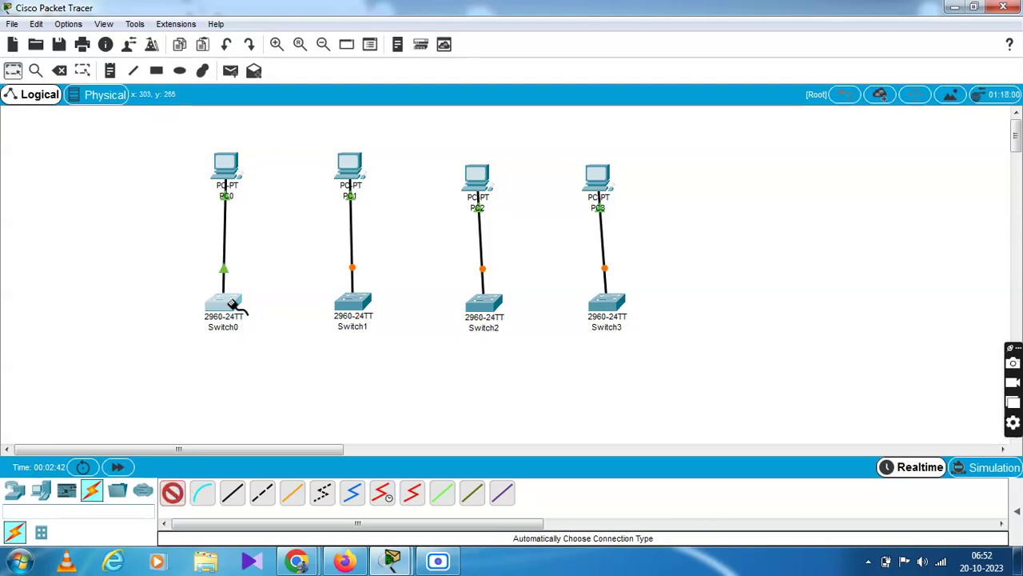
{"action": "left_click", "coordinate": [343, 306]}
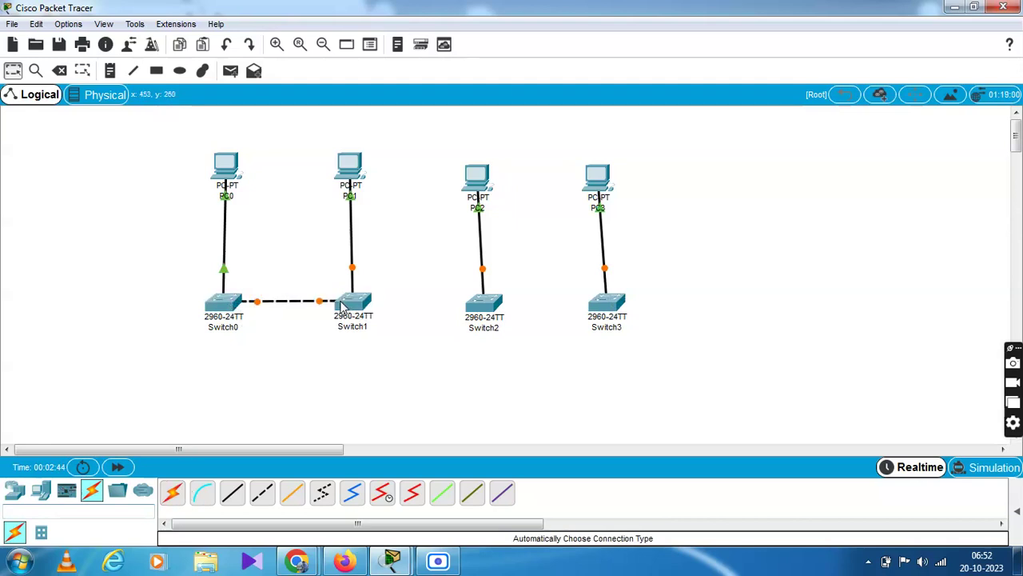
{"action": "left_click", "coordinate": [173, 492]}
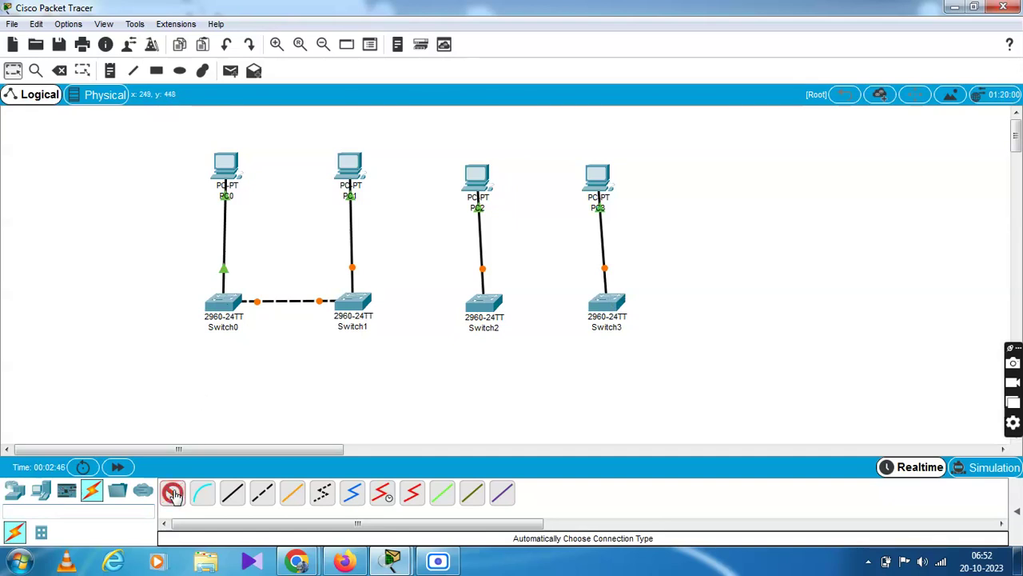
{"action": "left_click", "coordinate": [355, 302]}
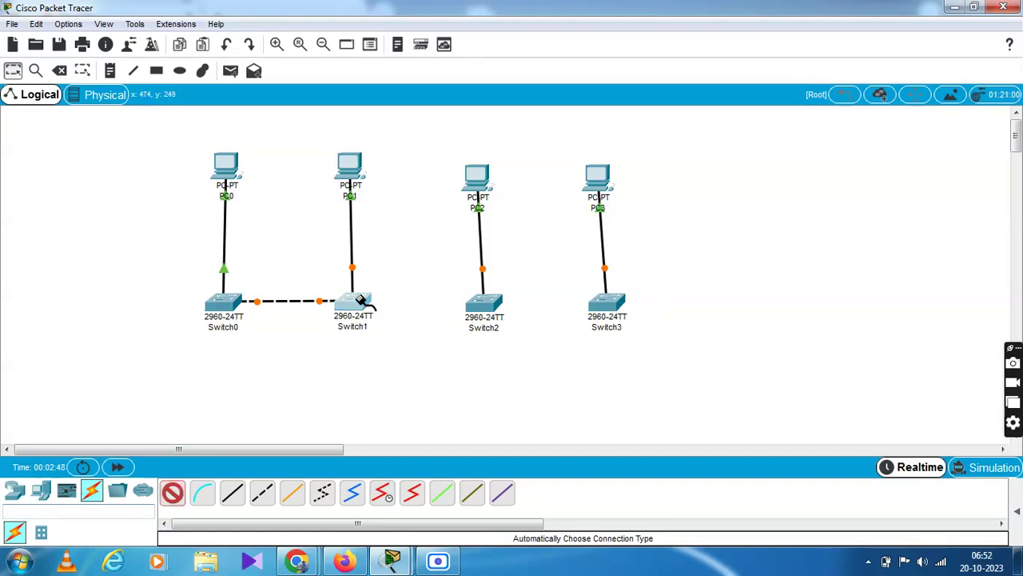
{"action": "left_click", "coordinate": [486, 302]}
{"action": "left_click", "coordinate": [172, 493]}
{"action": "left_click", "coordinate": [486, 308]}
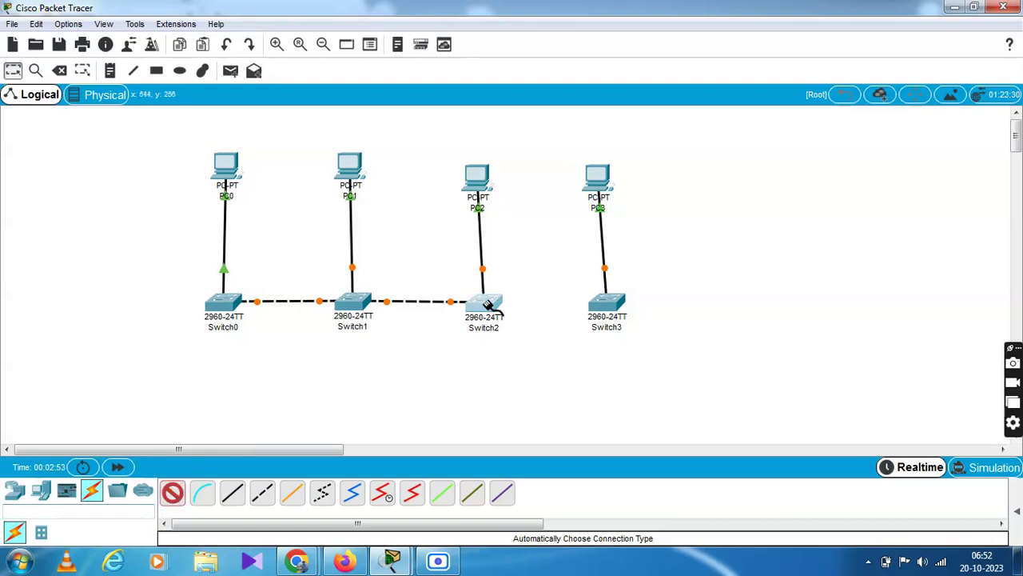
{"action": "left_click", "coordinate": [607, 309]}
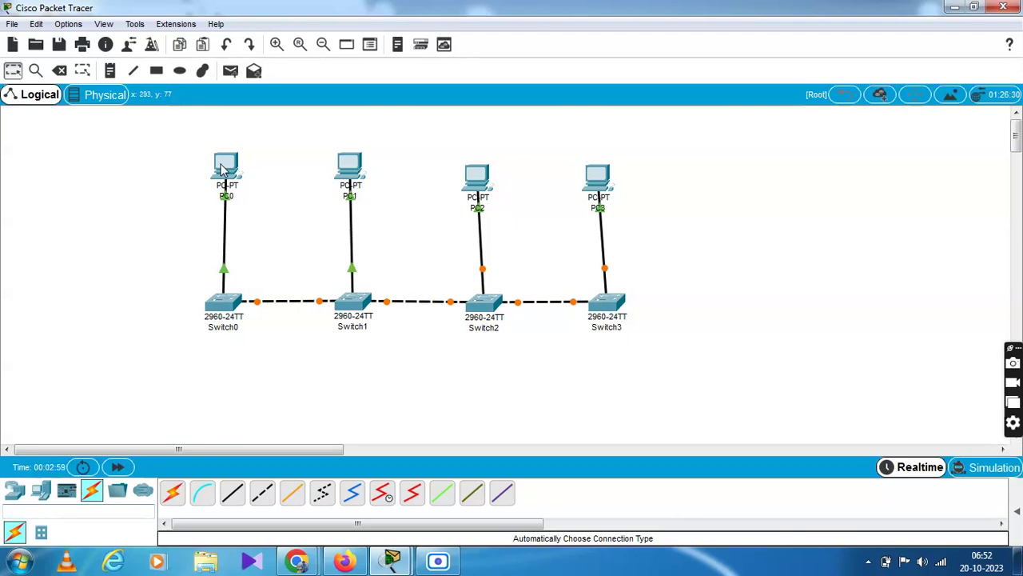
{"action": "mouse_move", "coordinate": [223, 168]}
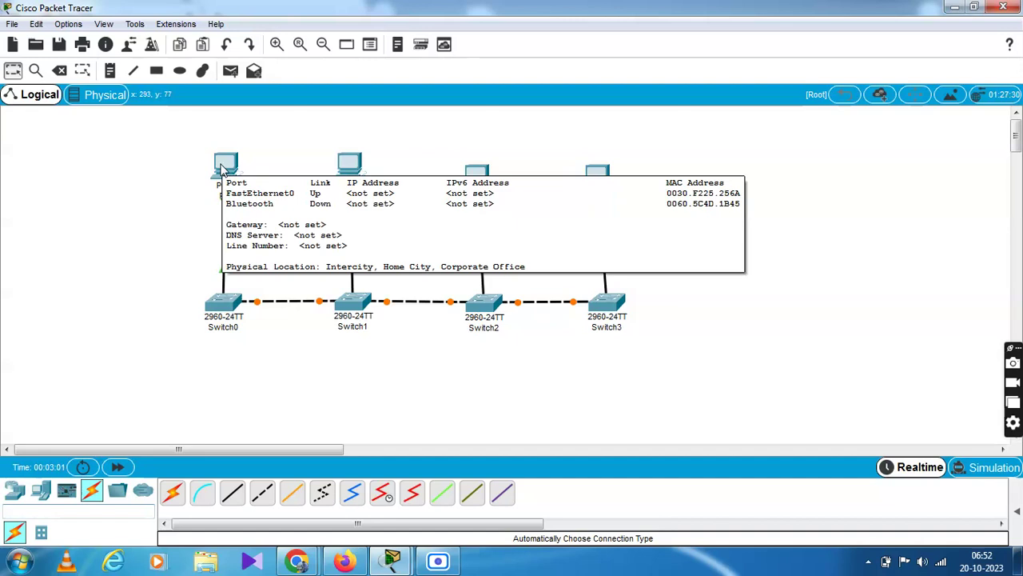
In PC0's Desktop IP Configuration, enter 192.168.1.1 with auto-filled mask 255.255.255.0, then close the window.
{"action": "left_click", "coordinate": [223, 168]}
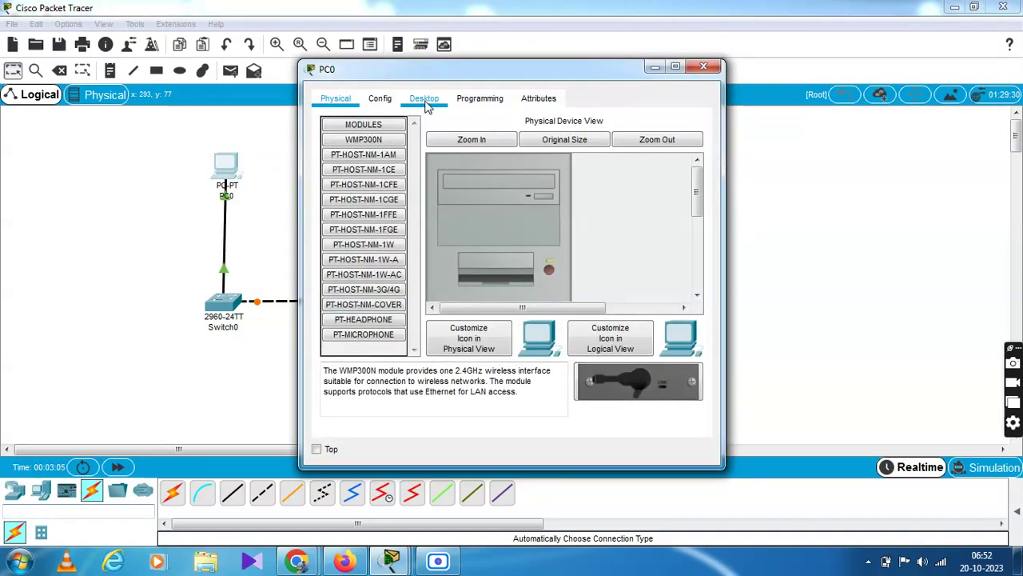
{"action": "left_click", "coordinate": [426, 107]}
{"action": "left_click", "coordinate": [369, 169]}
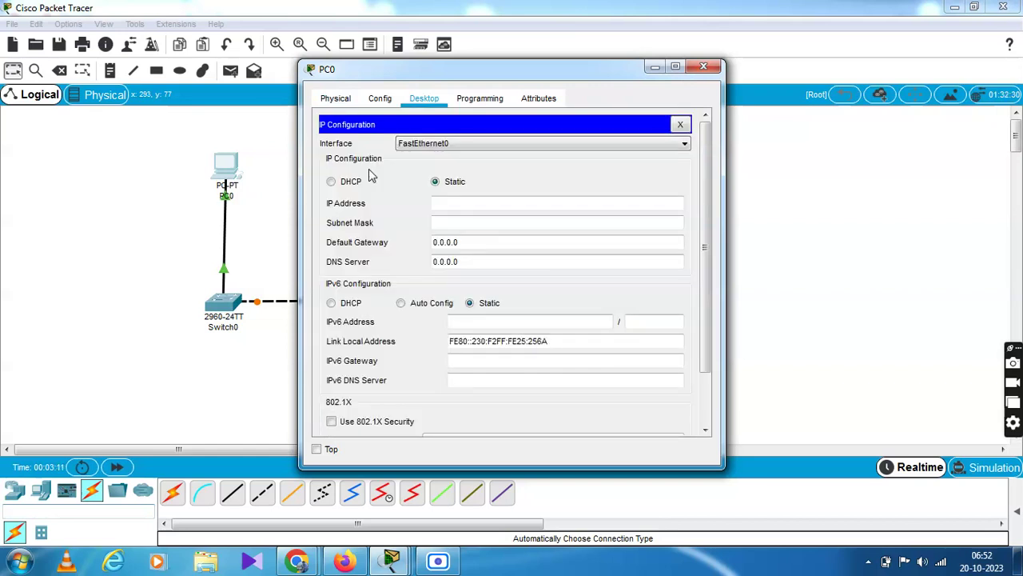
{"action": "left_click", "coordinate": [451, 205]}
{"action": "type", "text": "192.168"}
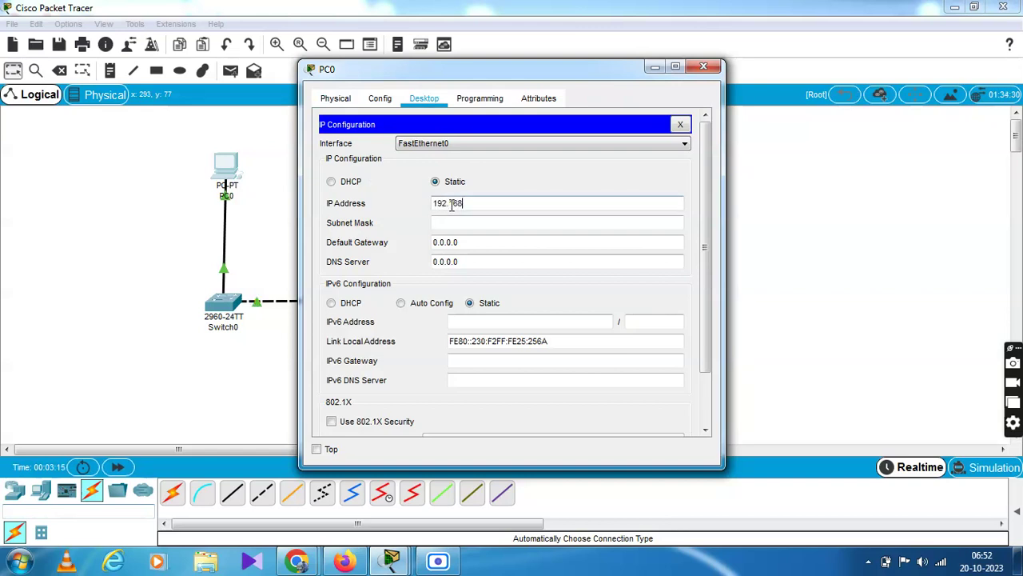
{"action": "key", "text": "Tab"}
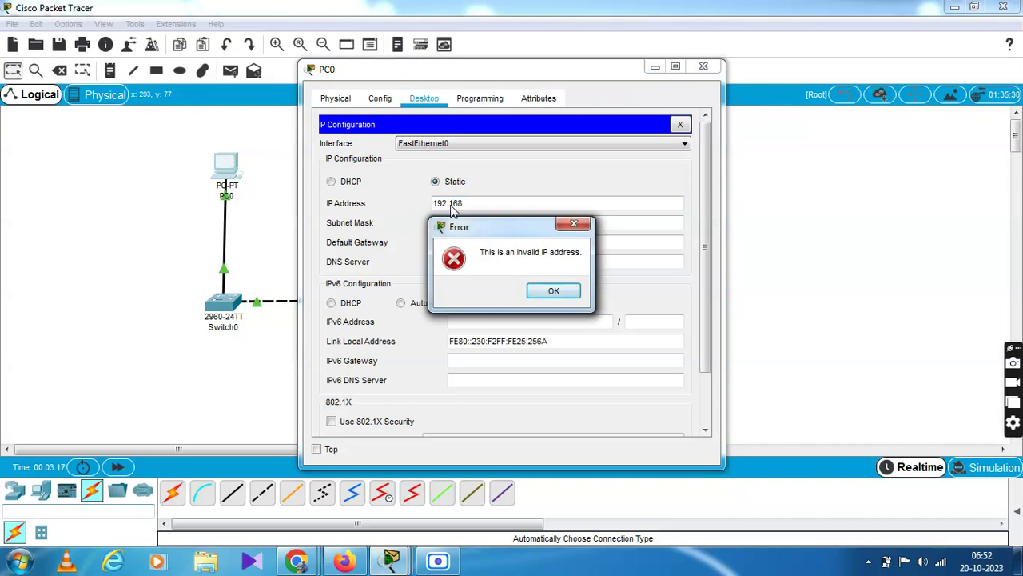
{"action": "key", "text": "Return"}
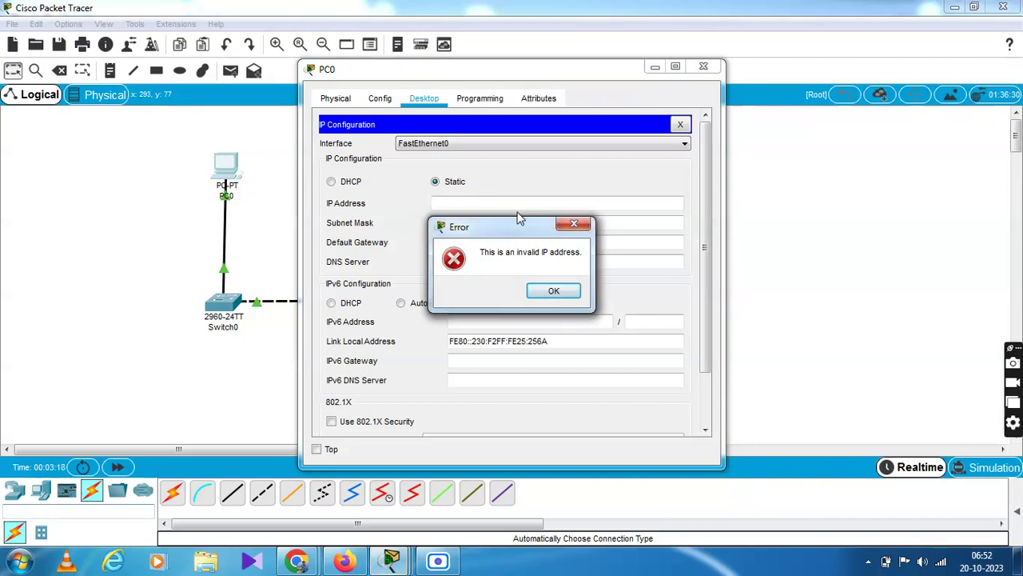
{"action": "left_click", "coordinate": [573, 224]}
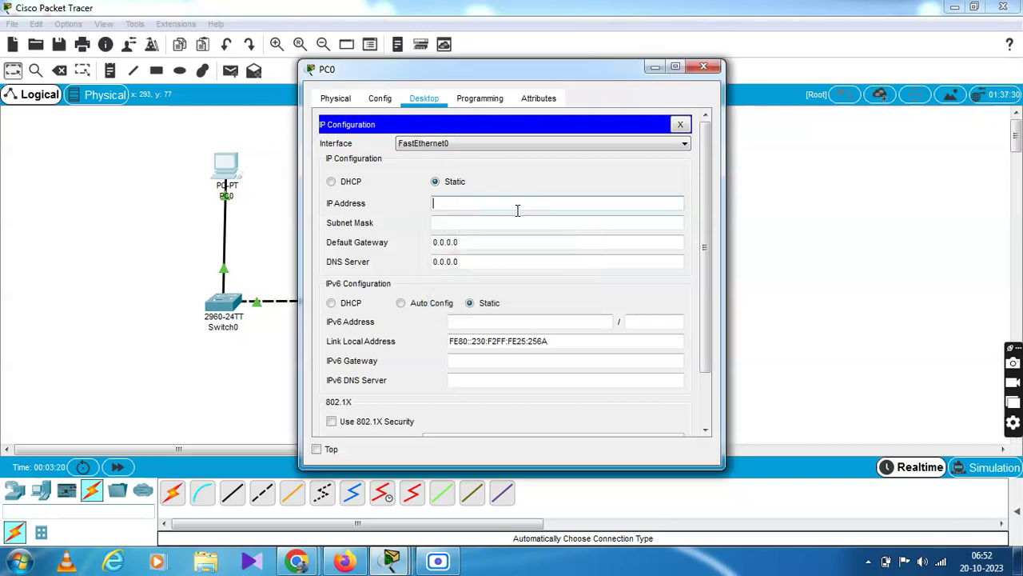
{"action": "type", "text": "192.168.1.1"}
{"action": "left_click", "coordinate": [525, 222]}
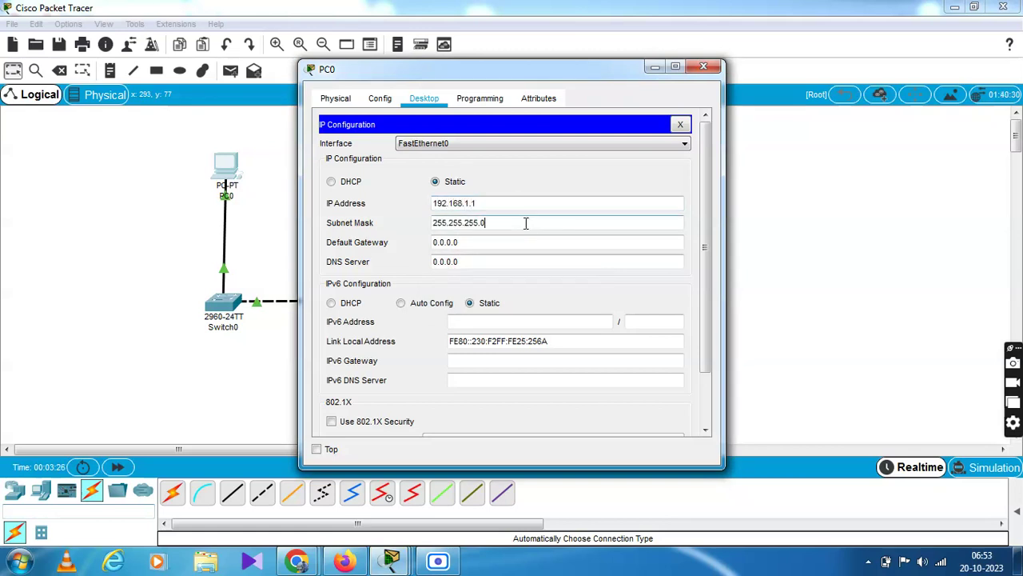
{"action": "left_click", "coordinate": [704, 66]}
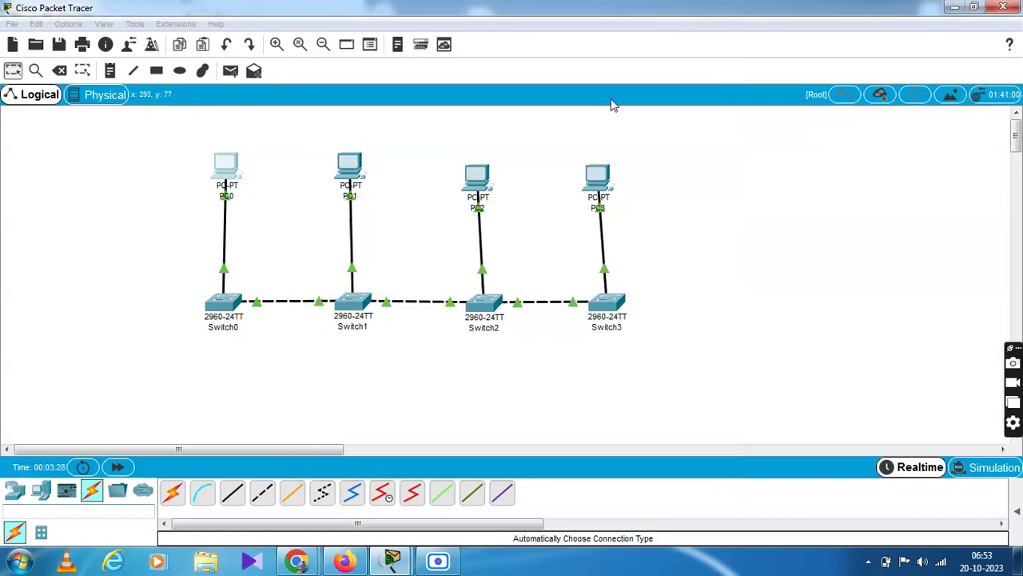
In PC1's Desktop IP Configuration, enter 192.168.1.2 with auto-filled mask 255.255.255.0, then close the window.
{"action": "left_click", "coordinate": [358, 175]}
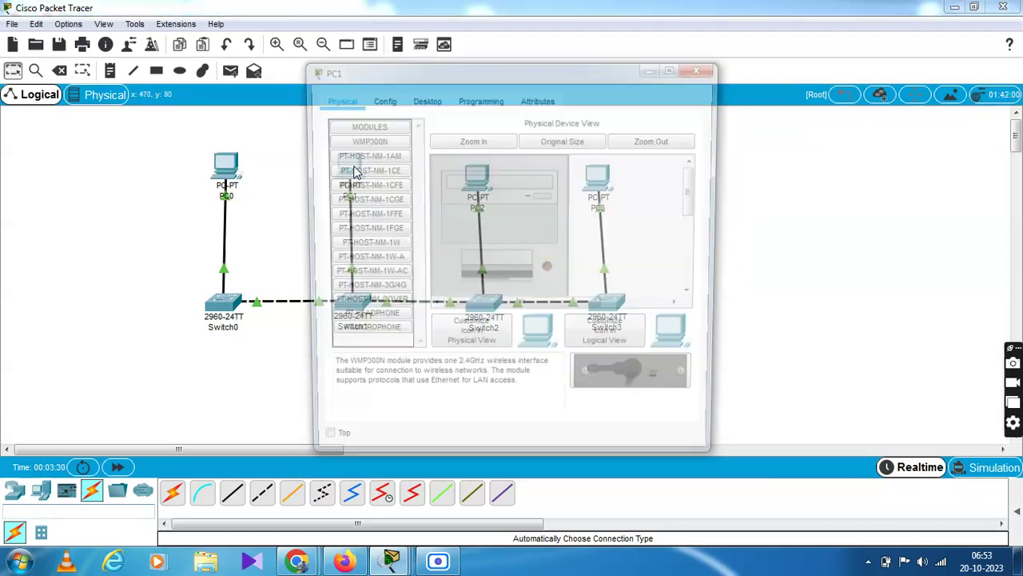
{"action": "left_click", "coordinate": [436, 100]}
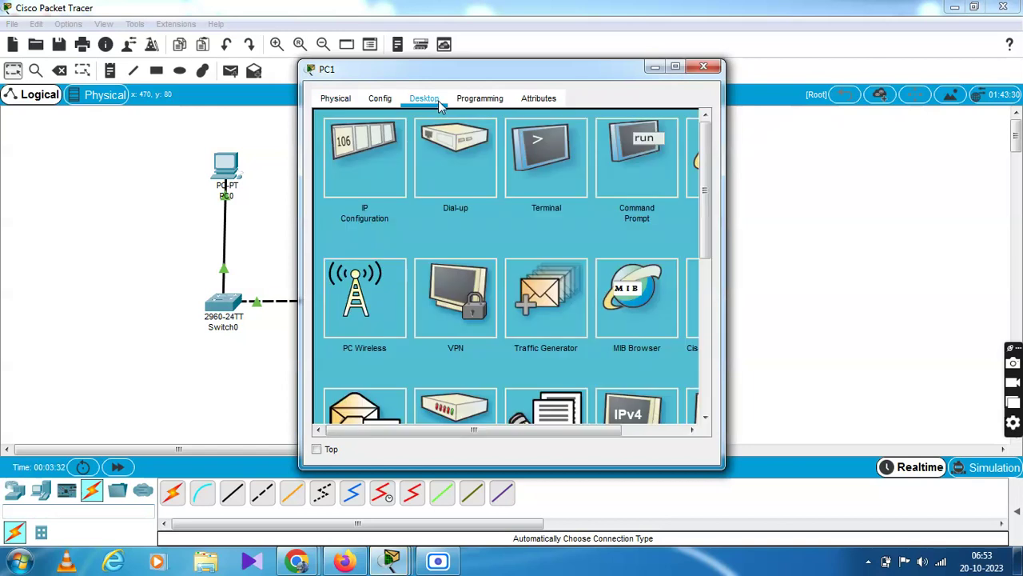
{"action": "left_click", "coordinate": [379, 150]}
{"action": "type", "text": "192.168.1.2"}
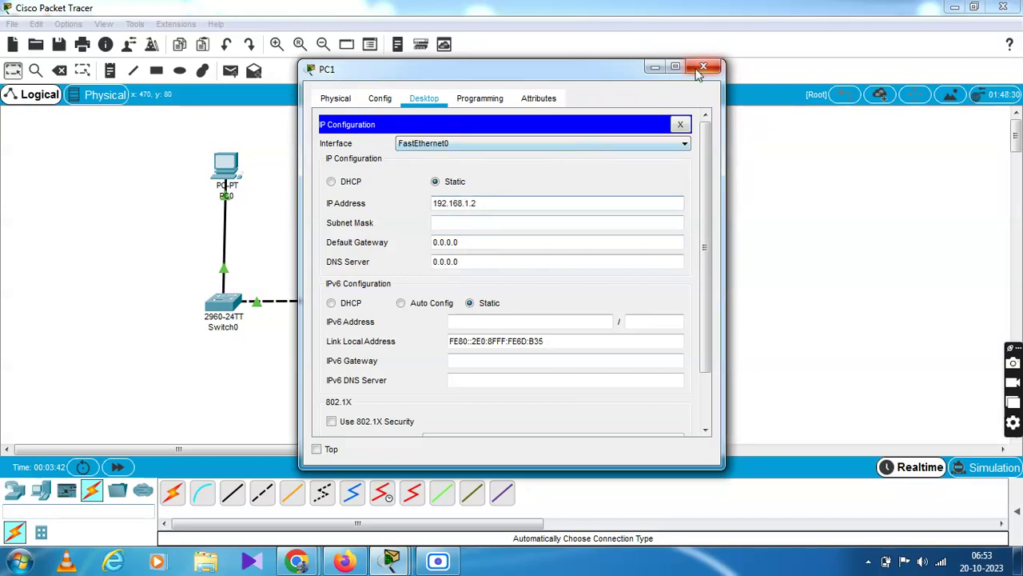
{"action": "left_click", "coordinate": [597, 221]}
{"action": "left_click", "coordinate": [703, 66]}
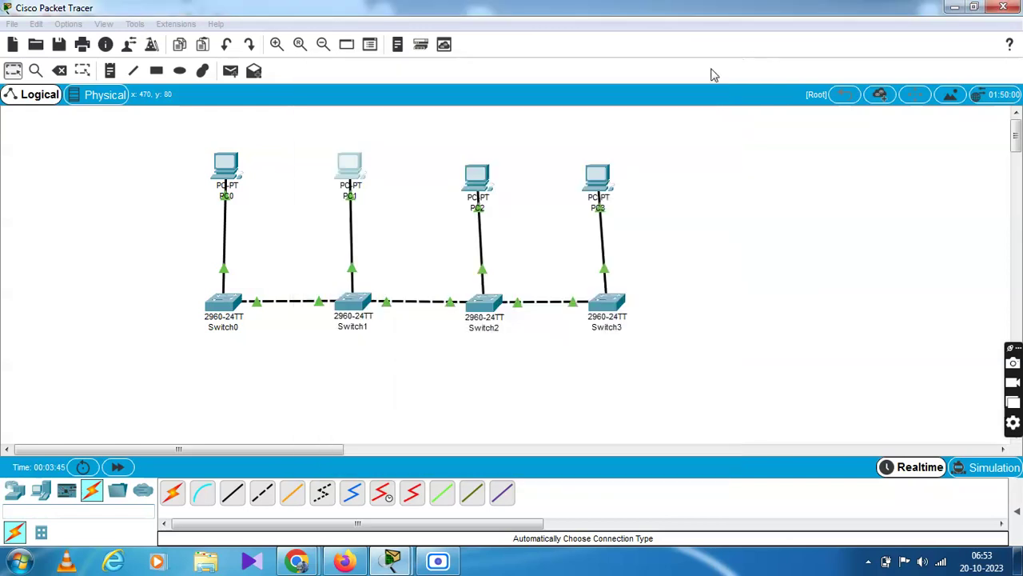
In PC2's Desktop IP Configuration, enter 192.168.1.3 with auto-filled mask 255.255.255.0, then close the window.
{"action": "left_click", "coordinate": [480, 179]}
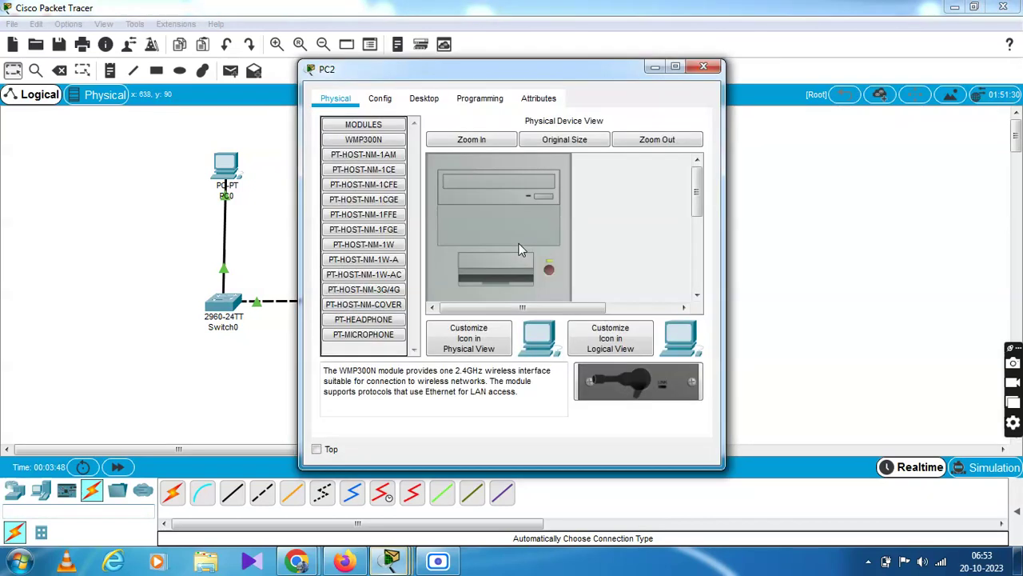
{"action": "left_click", "coordinate": [426, 99]}
{"action": "left_click", "coordinate": [375, 152]}
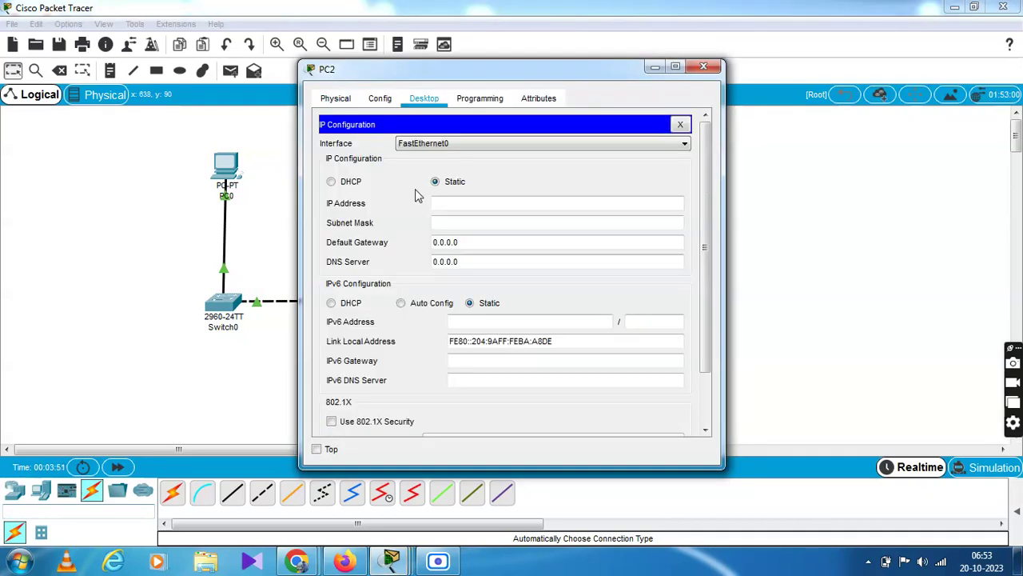
{"action": "left_click", "coordinate": [534, 204]}
{"action": "type", "text": "1"}
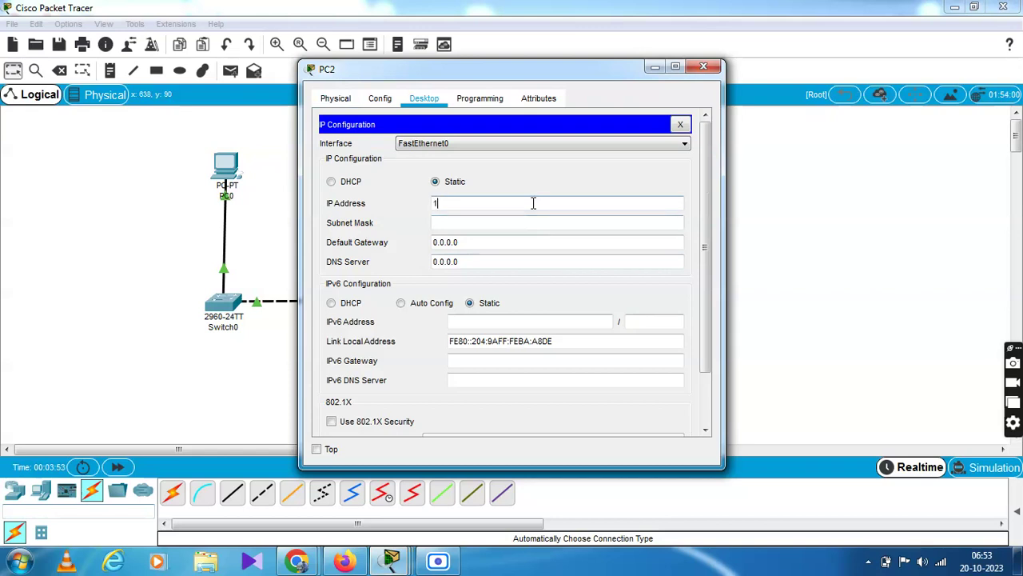
{"action": "type", "text": "92.168.1.3"}
{"action": "left_click", "coordinate": [563, 227]}
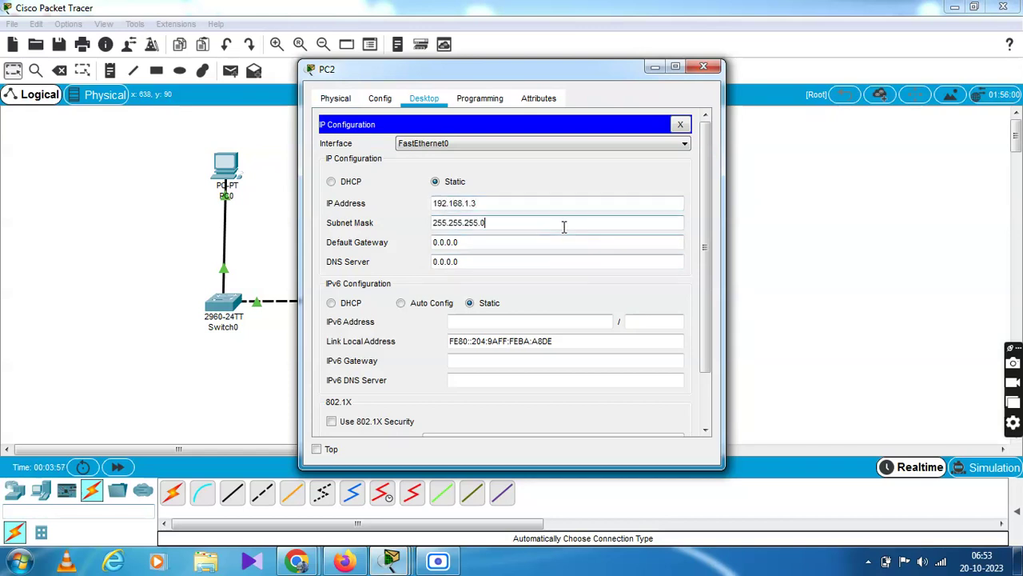
{"action": "left_click", "coordinate": [704, 67]}
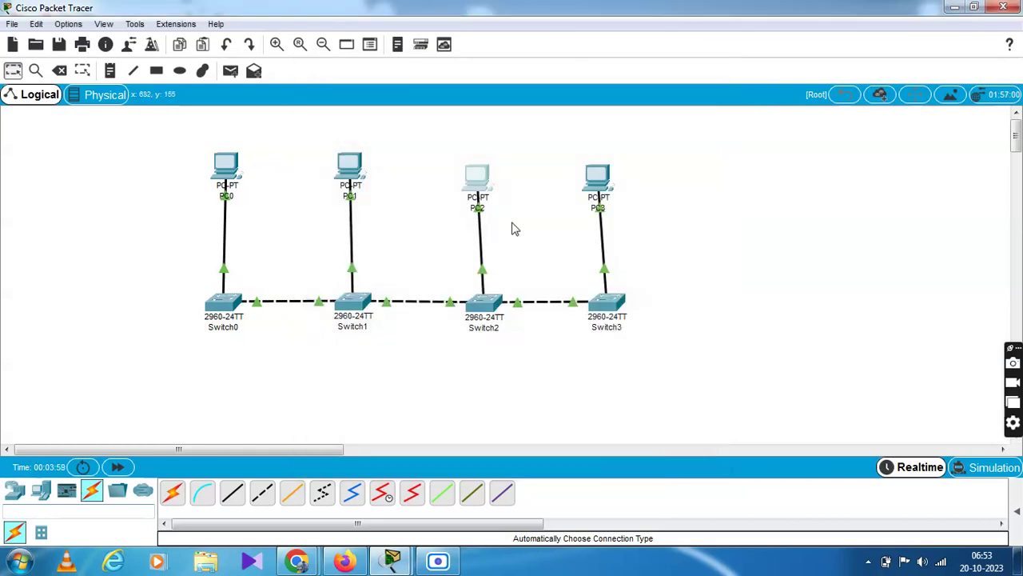
Open PC3's Desktop IP Configuration and start entering its address 192.168.1.4.
{"action": "left_click", "coordinate": [605, 175]}
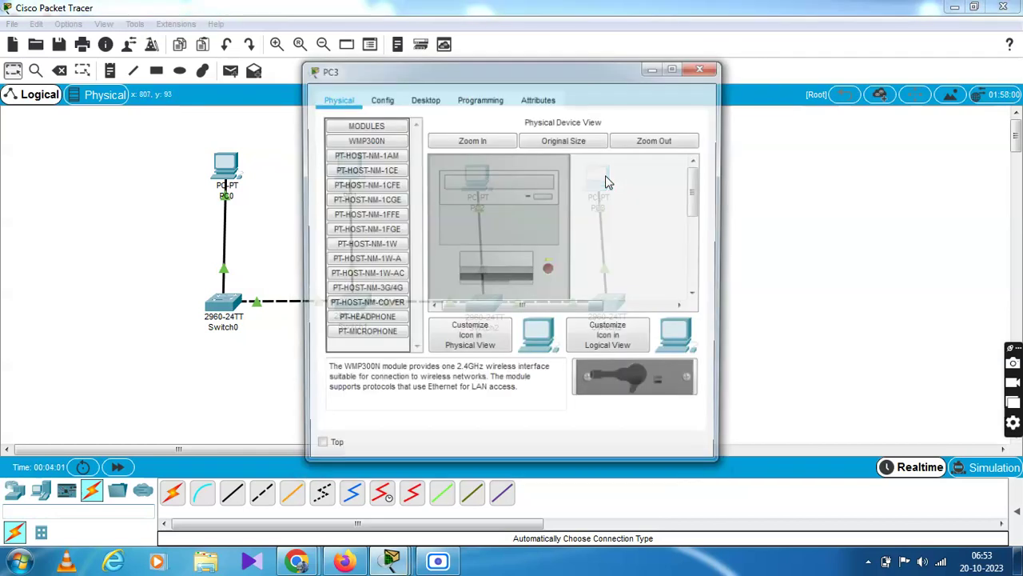
{"action": "left_click", "coordinate": [425, 98]}
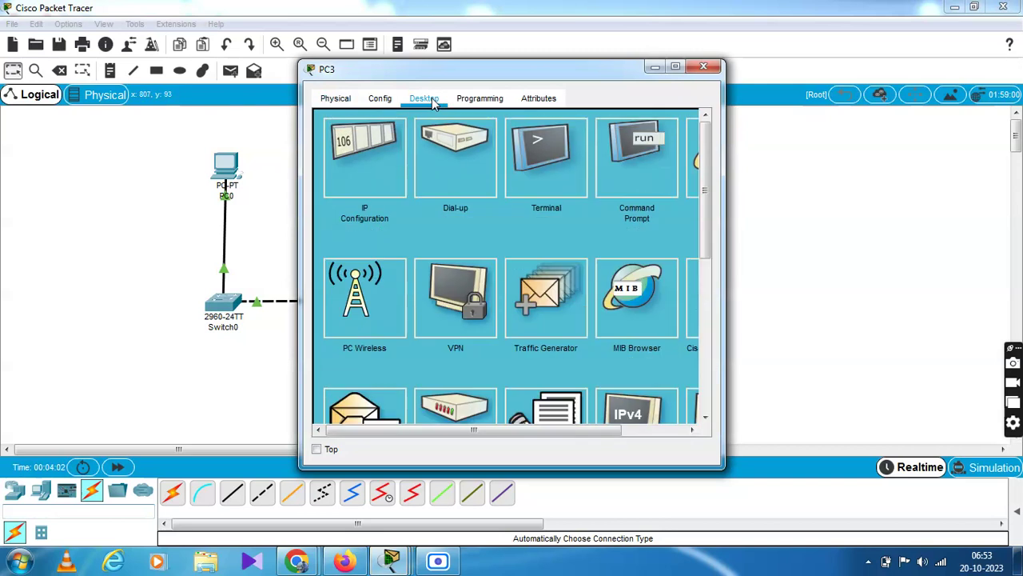
{"action": "left_click", "coordinate": [373, 160]}
{"action": "left_click", "coordinate": [498, 205]}
{"action": "type", "text": "192"}
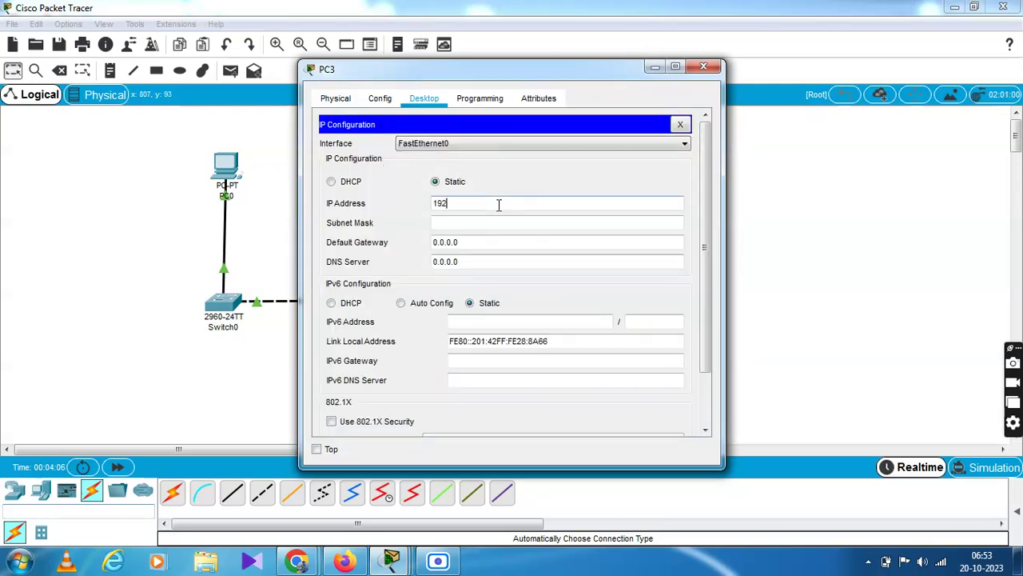
{"action": "type", "text": ".168.1.3"}
{"action": "left_click", "coordinate": [548, 223]}
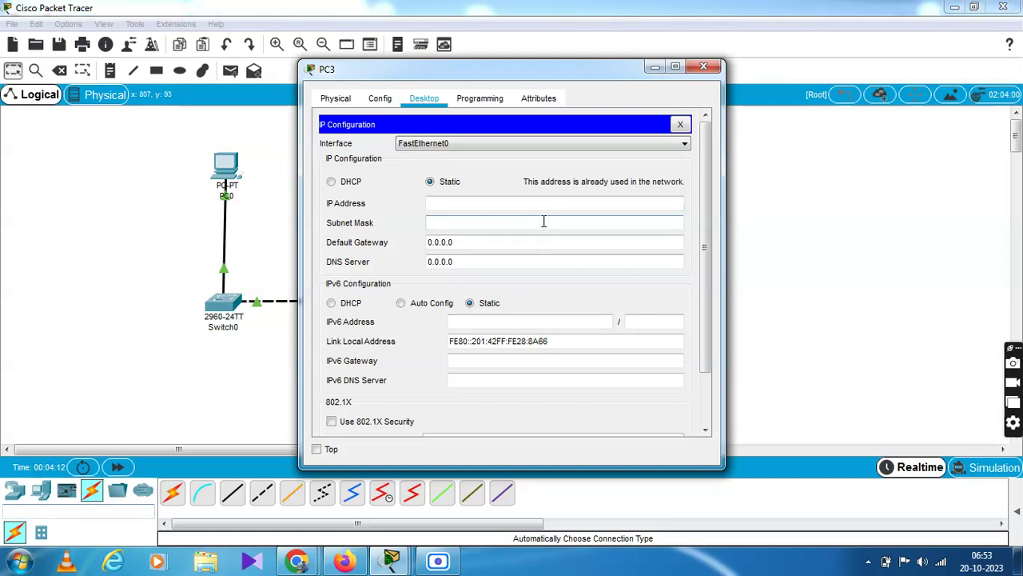
Retype PC3's address as 192.168.1.4, fill in mask 255.255.255.0, and close the window.
{"action": "left_click", "coordinate": [525, 209]}
{"action": "type", "text": "19"}
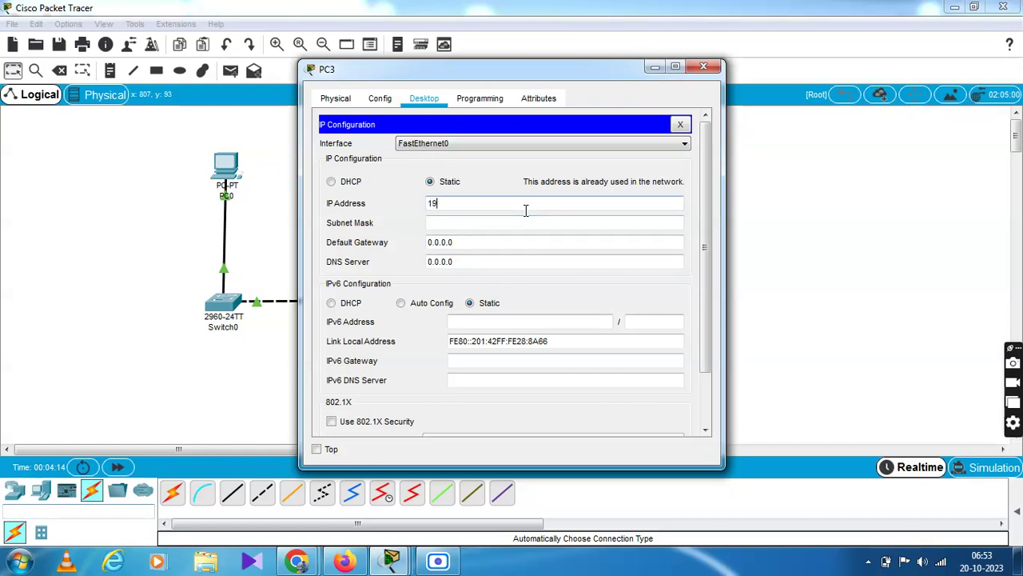
{"action": "type", "text": "2.168.1.4"}
{"action": "left_click", "coordinate": [526, 222]}
{"action": "left_click", "coordinate": [523, 205]}
{"action": "left_click", "coordinate": [522, 205]}
{"action": "type", "text": "192.168"}
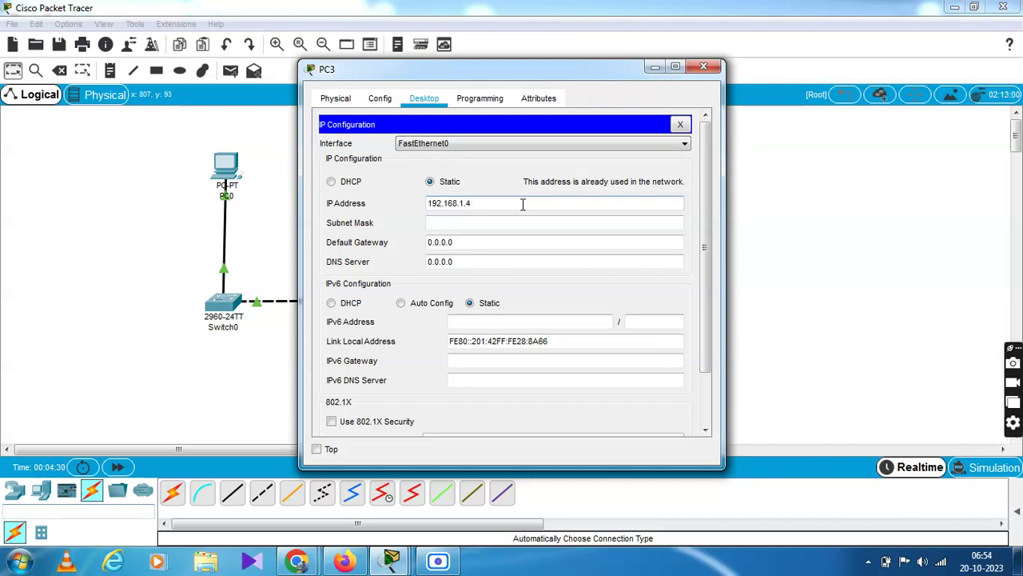
{"action": "left_click", "coordinate": [527, 222]}
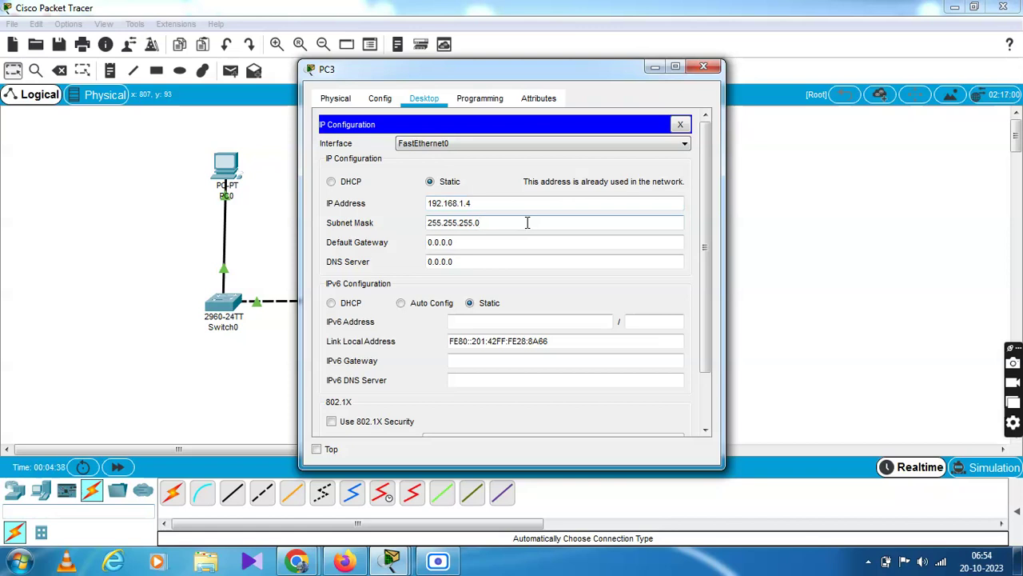
{"action": "left_click", "coordinate": [704, 69]}
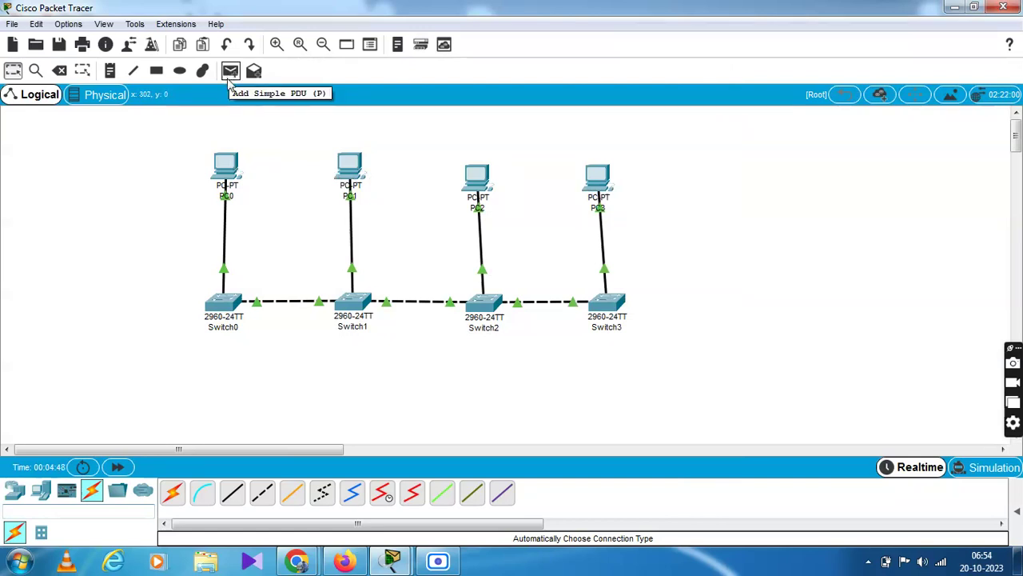
Check PC0's FastEthernet0 details showing 192.168.1.1/24, then open PC0's window.
{"action": "mouse_move", "coordinate": [228, 166]}
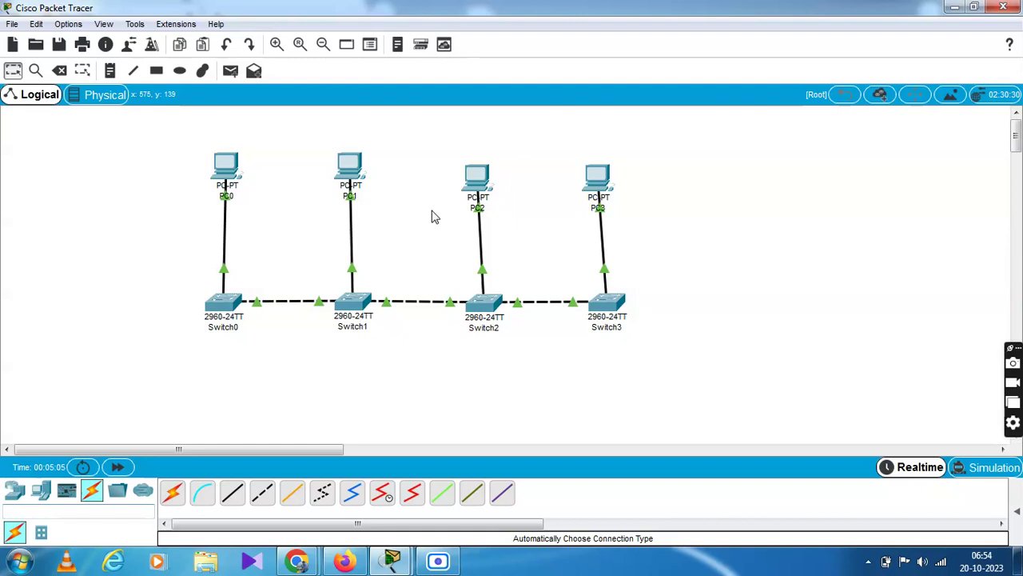
{"action": "left_click", "coordinate": [229, 166]}
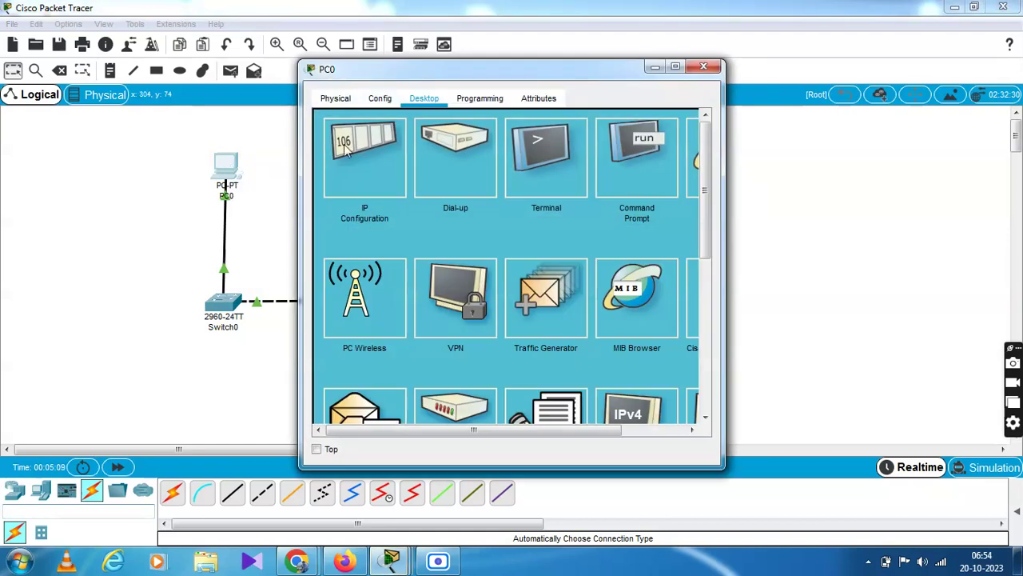
Run ipconfig in PC0's Command Prompt and highlight the 192.168.1.1 IP Address line.
{"action": "left_click", "coordinate": [632, 170]}
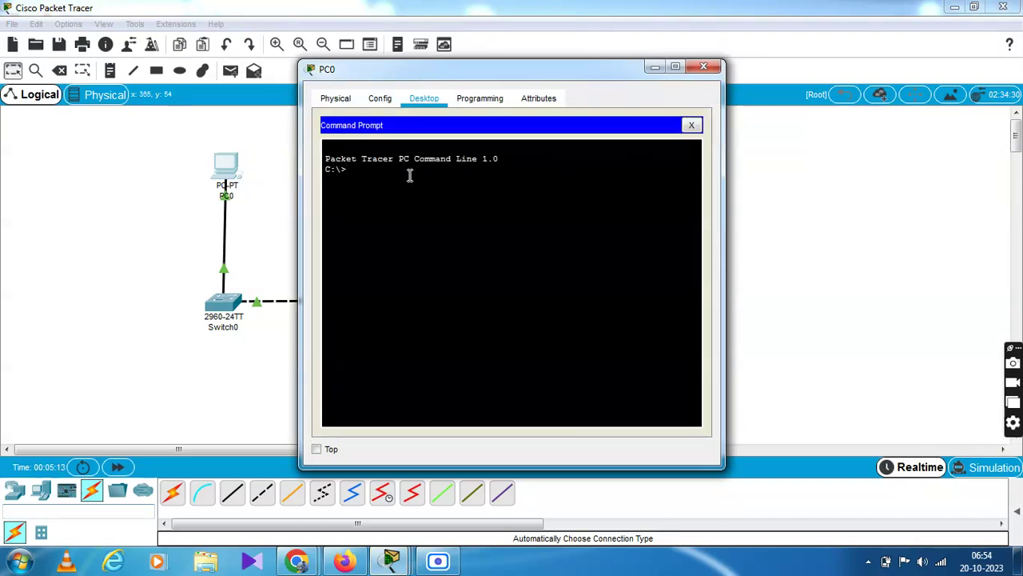
{"action": "type", "text": "ipconfig"}
{"action": "key", "text": "Return"}
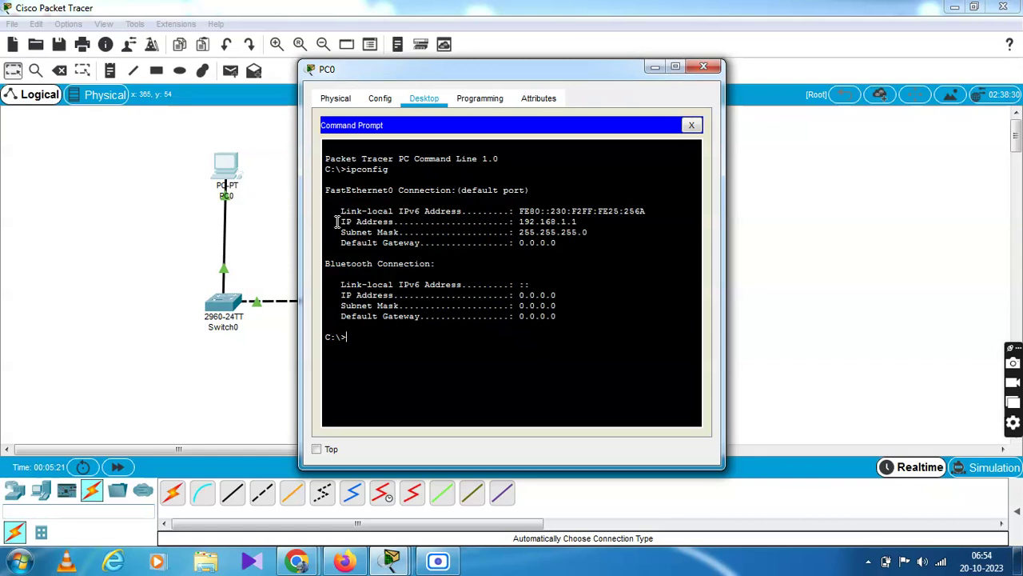
{"action": "left_click_drag", "start_coordinate": [337, 222], "coordinate": [587, 224]}
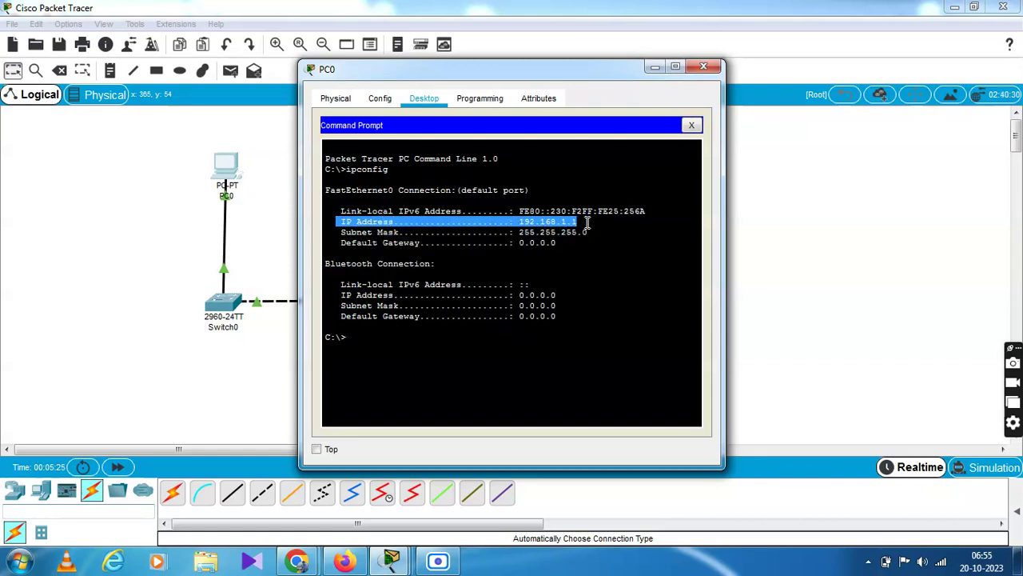
{"action": "left_click", "coordinate": [372, 339]}
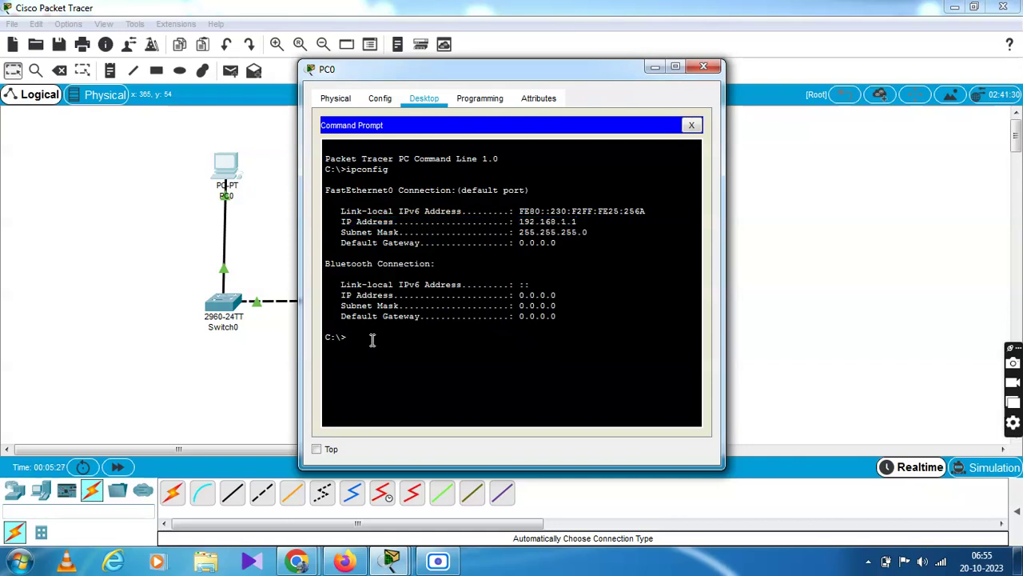
Ping 192.168.1.3 from PC0, getting 4 of 4 replies, and close PC0's window.
{"action": "type", "text": "ng 192.168.1.2"}
{"action": "key", "text": "BackSpace"}
{"action": "type", "text": "3"}
{"action": "key", "text": "Return"}
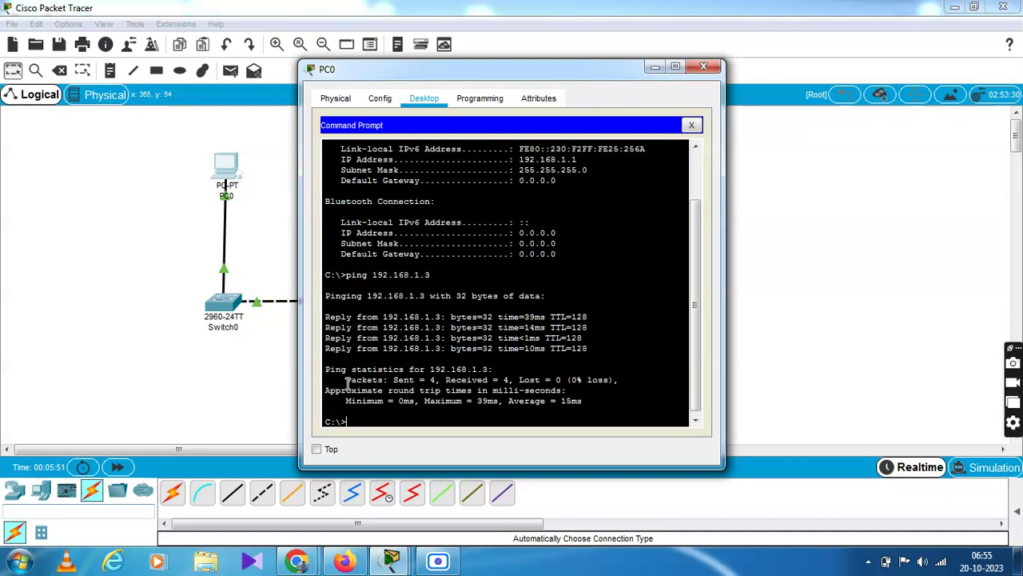
{"action": "left_click", "coordinate": [276, 353]}
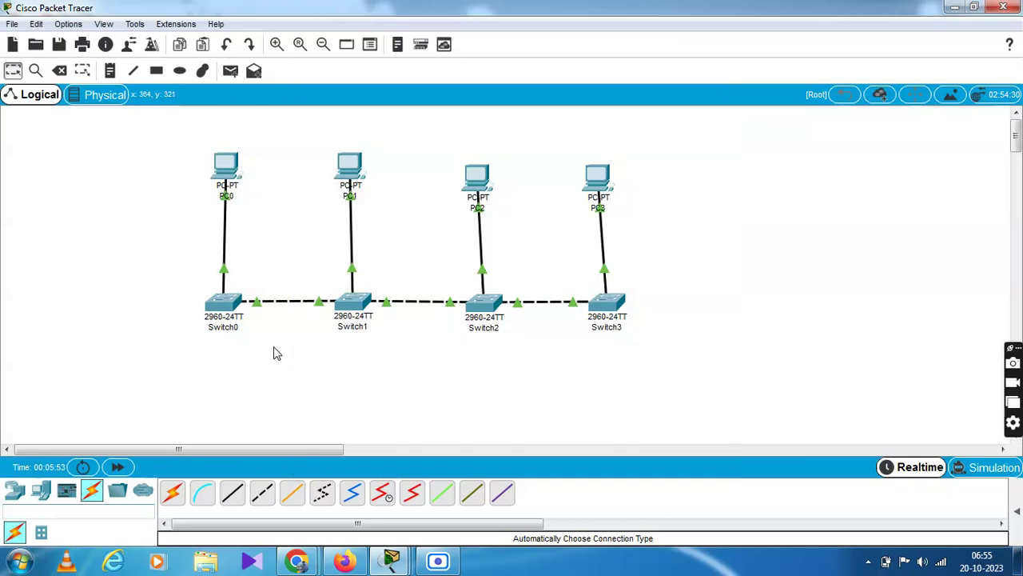
Queue a simple ICMP PDU from PC0 to PC2, switch to Simulation mode, and open Edit Filters.
{"action": "left_click", "coordinate": [231, 73]}
{"action": "left_click", "coordinate": [225, 167]}
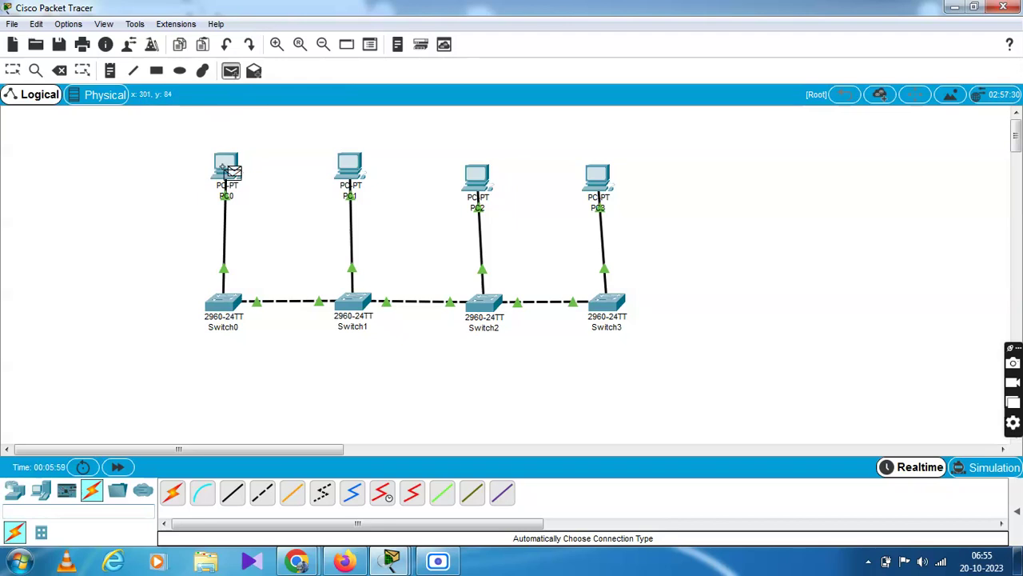
{"action": "left_click", "coordinate": [481, 182]}
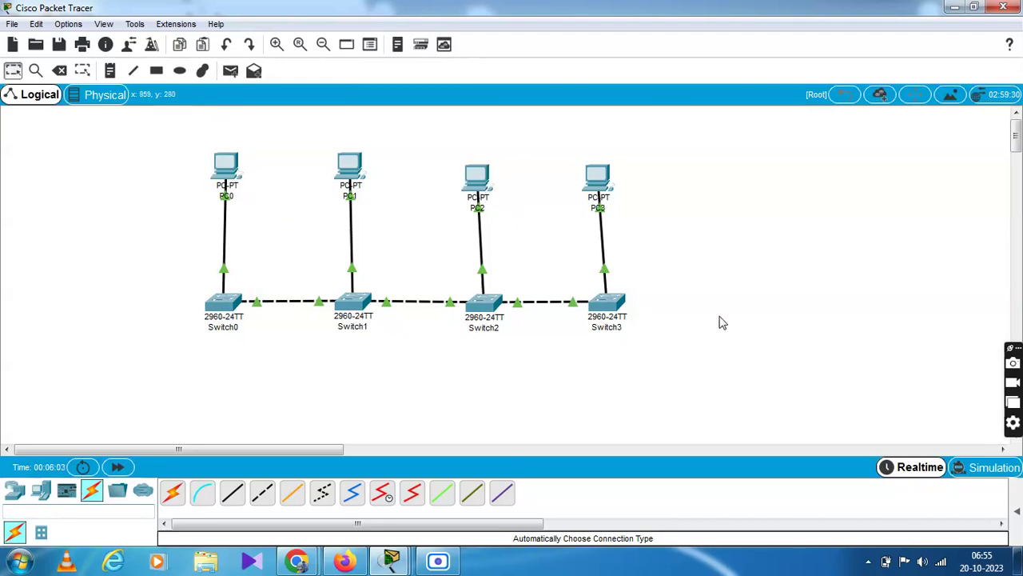
{"action": "left_click", "coordinate": [959, 470]}
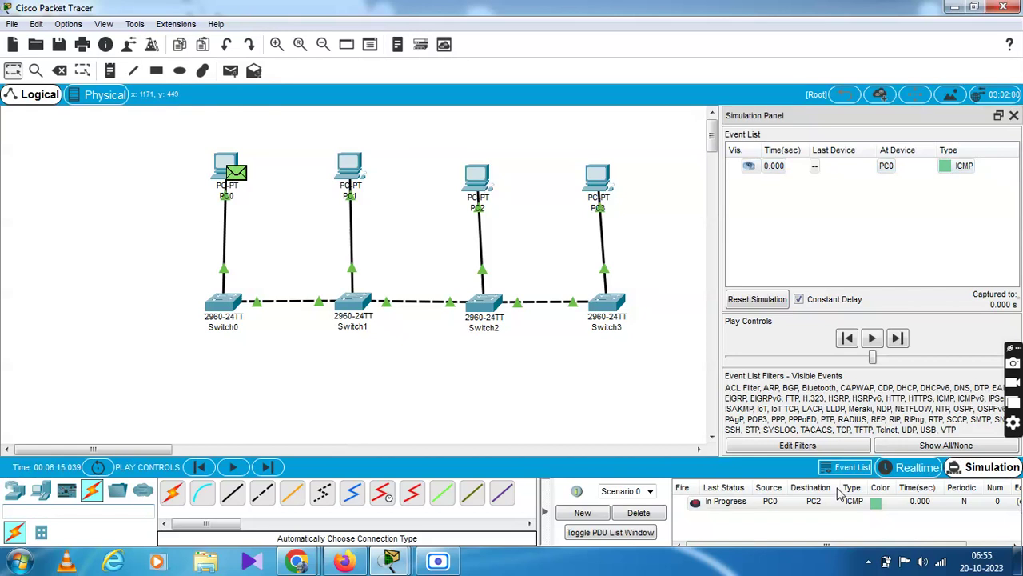
{"action": "left_click", "coordinate": [832, 445]}
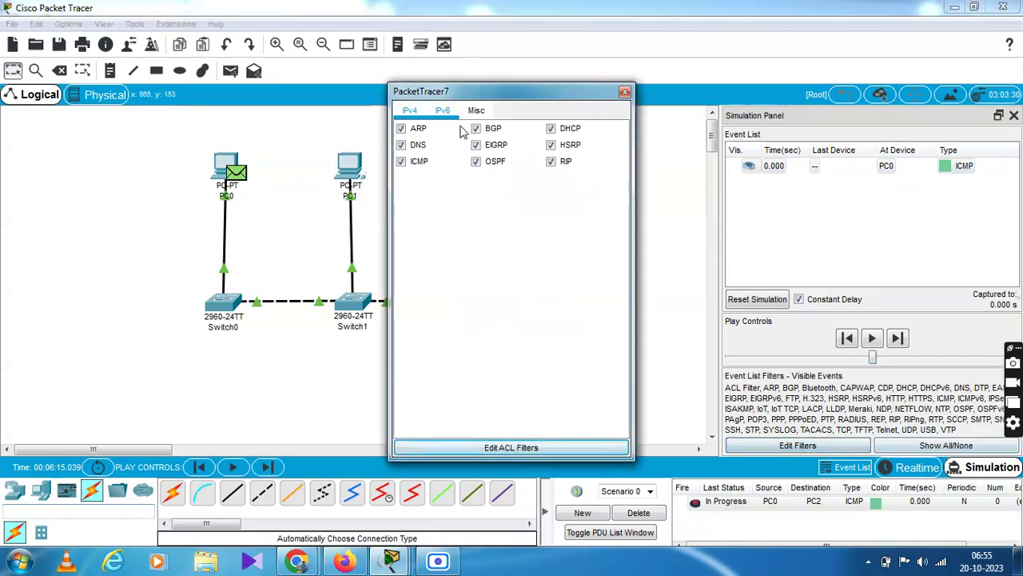
Uncheck DNS, ARP, BGP, OSPF, RIP, HSRP and DHCP in the IPv4 filters, keeping ICMP, then close.
{"action": "left_click", "coordinate": [401, 145]}
{"action": "left_click", "coordinate": [401, 129]}
{"action": "left_click", "coordinate": [476, 128]}
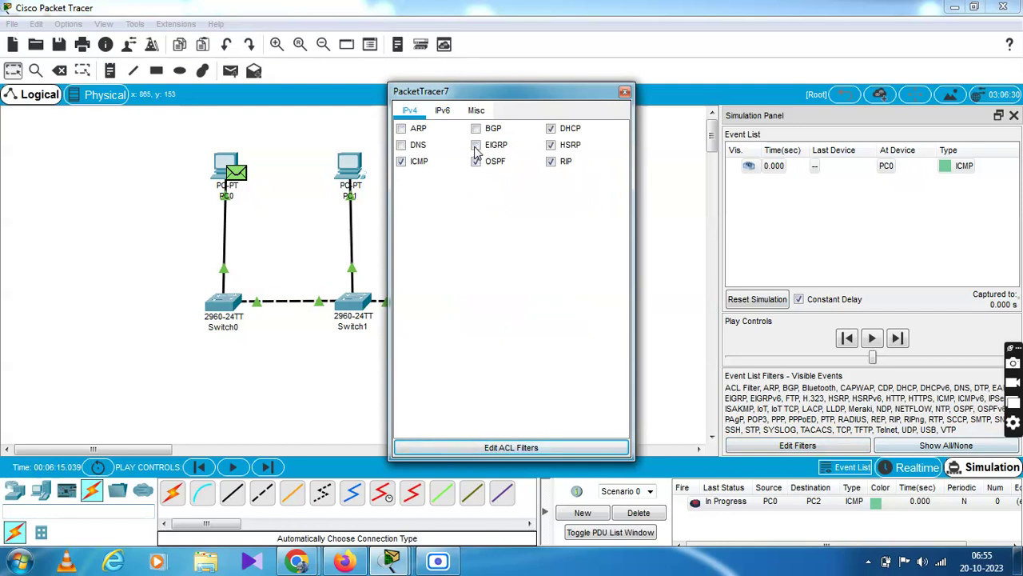
{"action": "left_click", "coordinate": [477, 162]}
{"action": "left_click", "coordinate": [551, 163]}
{"action": "left_click", "coordinate": [550, 145]}
{"action": "left_click", "coordinate": [550, 129]}
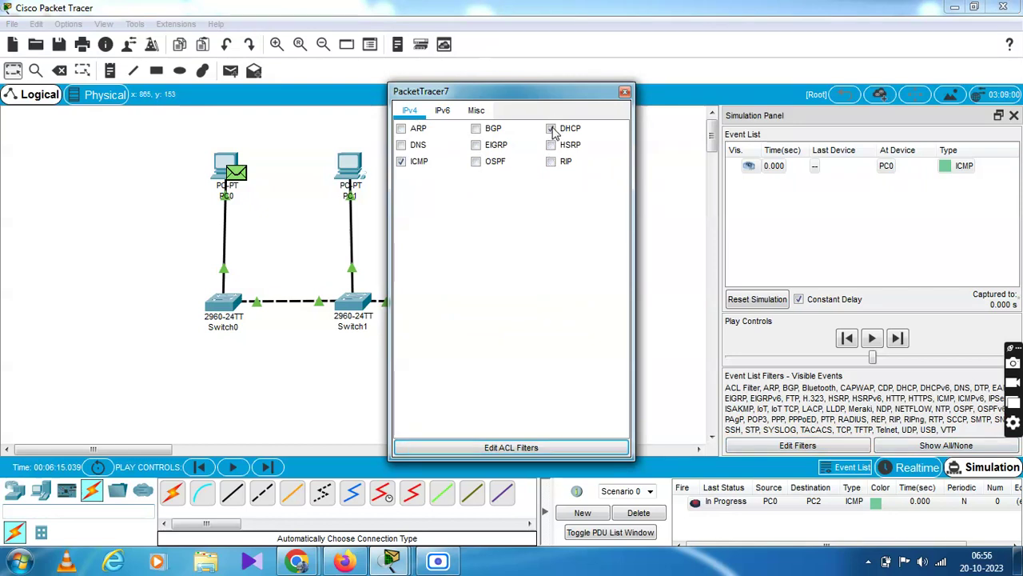
{"action": "left_click", "coordinate": [624, 93]}
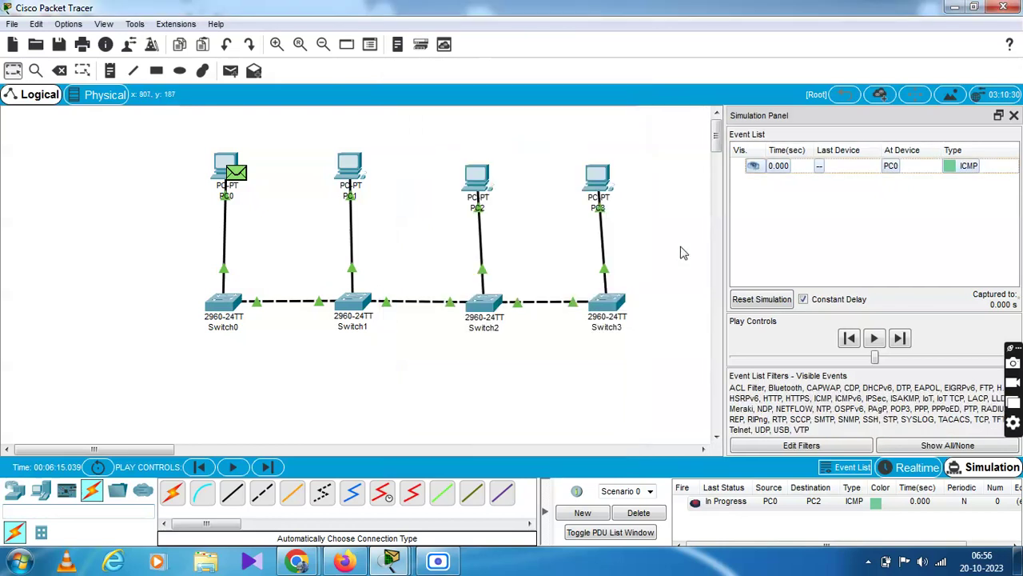
Step the ICMP packet through Switch0, Switch1 and Switch2 to PC2, and its reply back to PC0.
{"action": "left_click", "coordinate": [876, 338]}
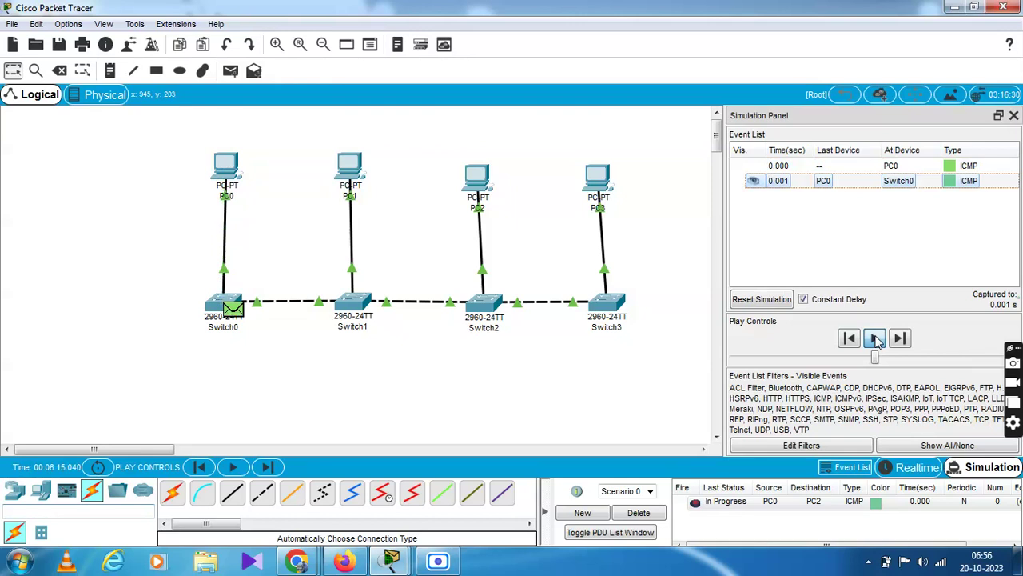
{"action": "left_click", "coordinate": [875, 338]}
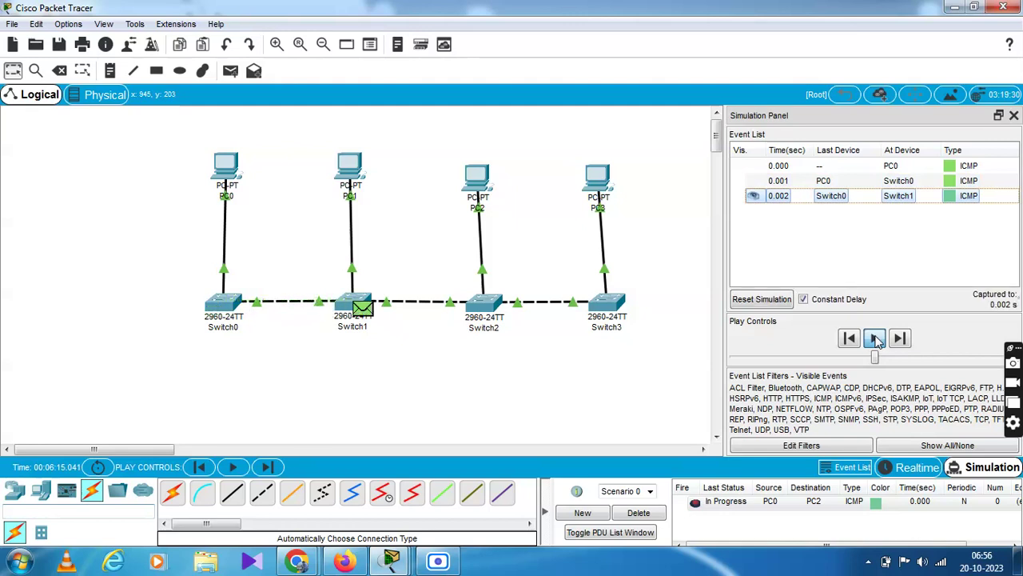
{"action": "left_click", "coordinate": [875, 338]}
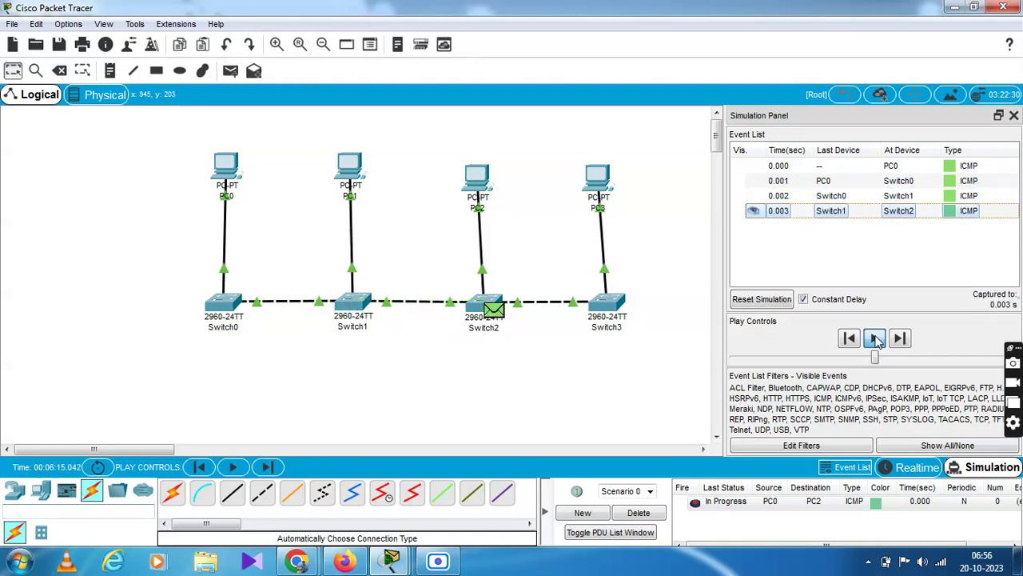
{"action": "left_click", "coordinate": [876, 338]}
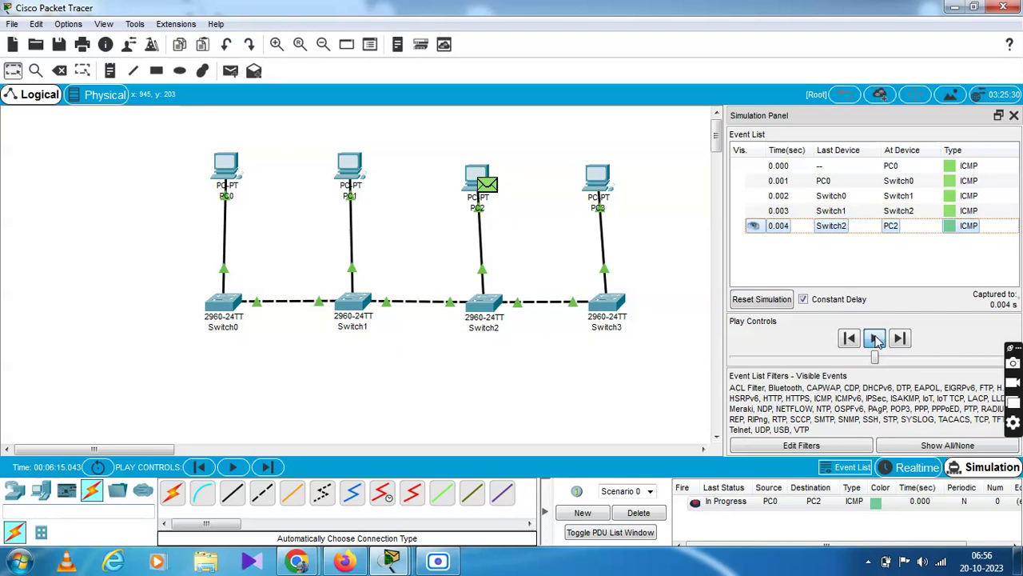
{"action": "left_click", "coordinate": [875, 339]}
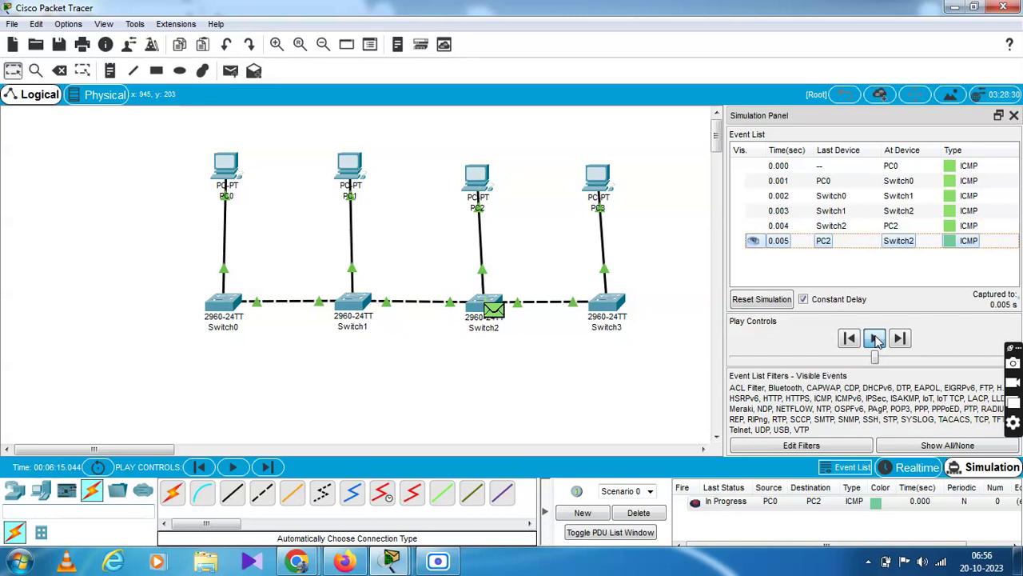
{"action": "left_click", "coordinate": [876, 338]}
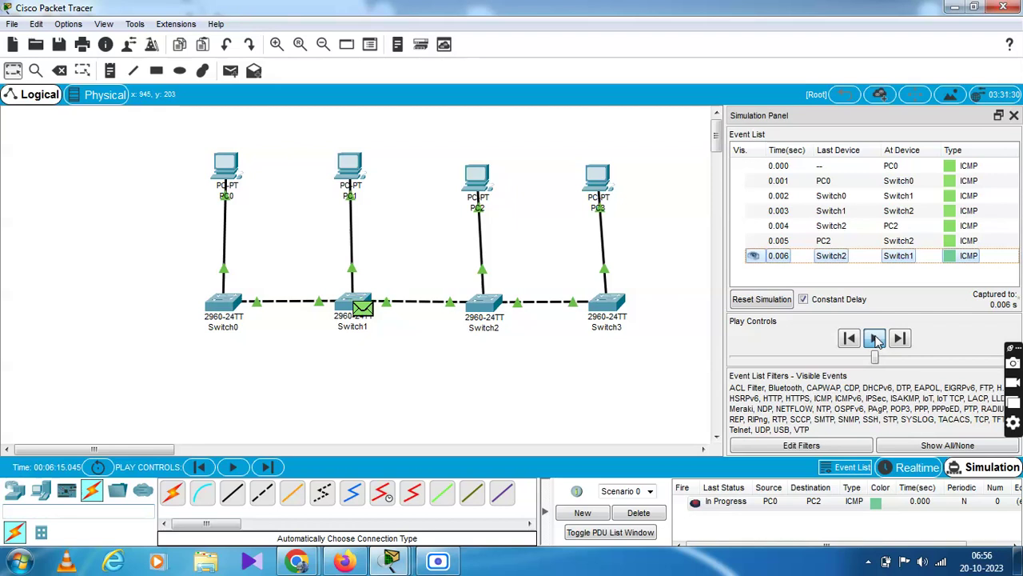
{"action": "left_click", "coordinate": [876, 338]}
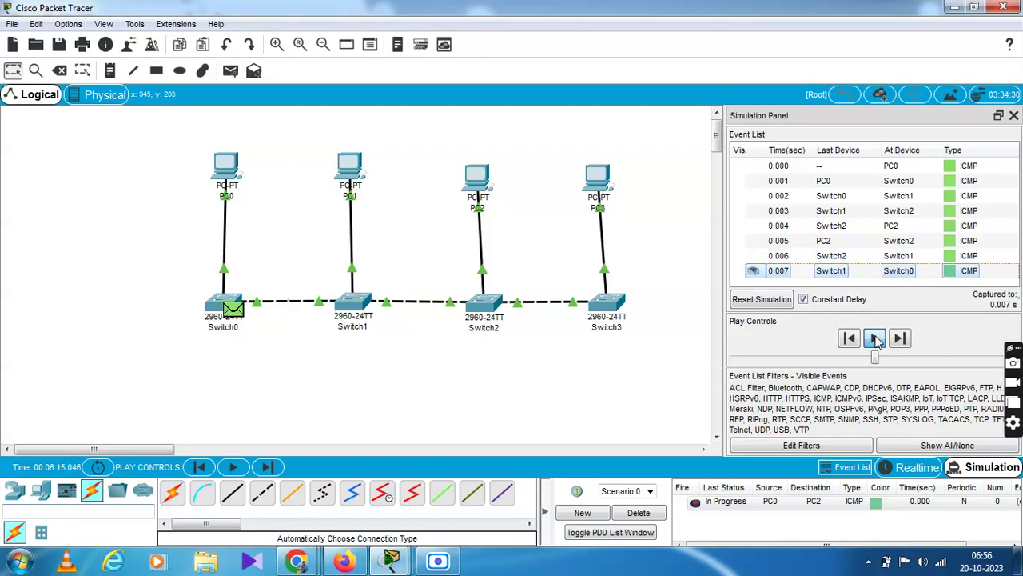
{"action": "left_click", "coordinate": [875, 338]}
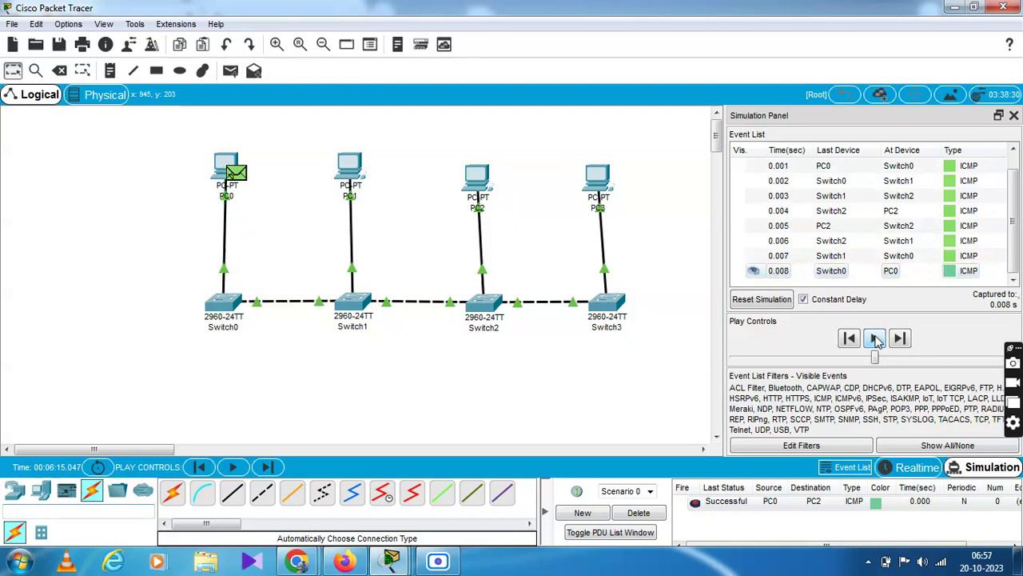
Close the Simulation panel, quit Packet Tracer without saving, and restore the screen recorder.
{"action": "left_click", "coordinate": [1013, 116]}
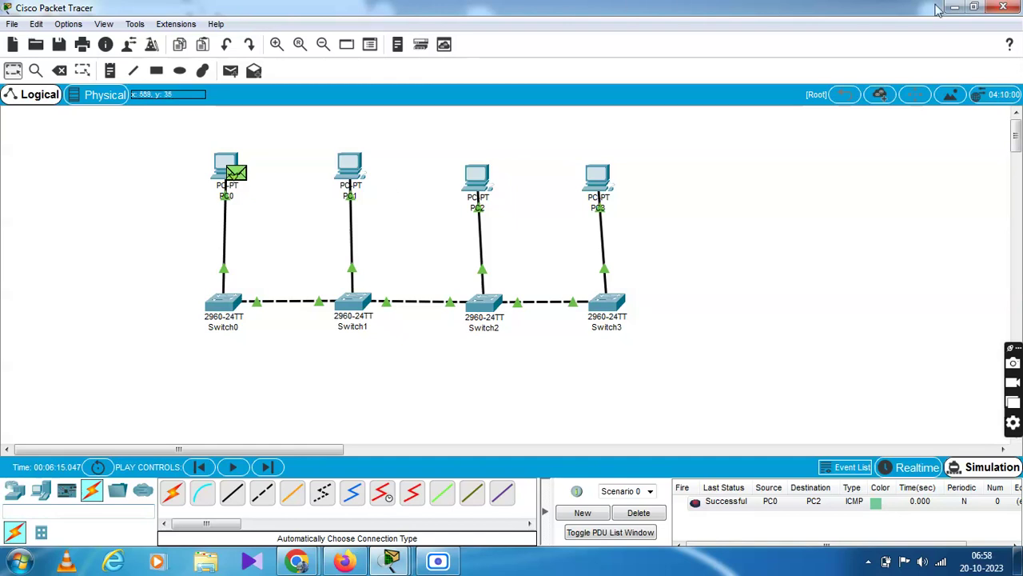
{"action": "left_click", "coordinate": [1014, 8]}
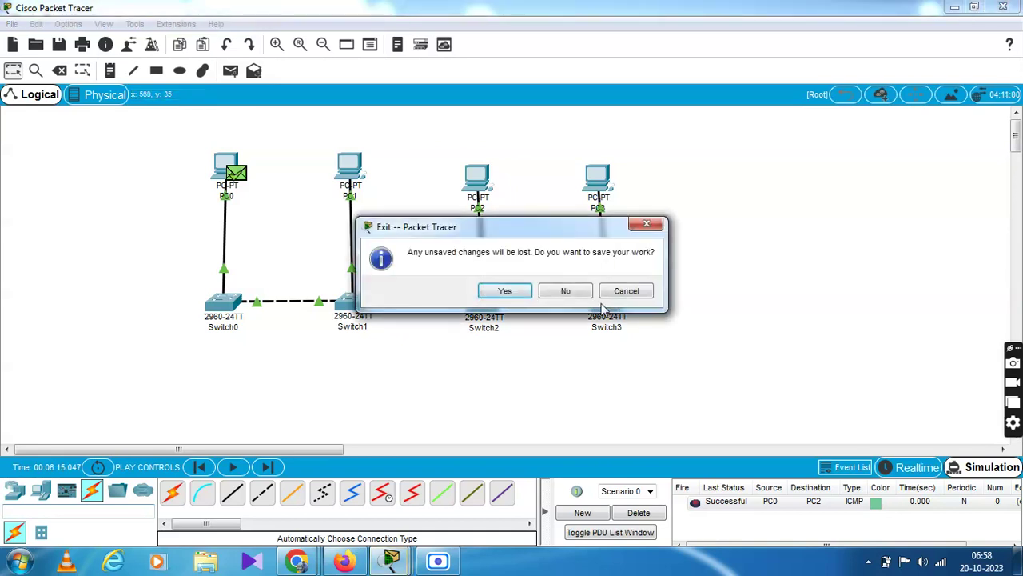
{"action": "left_click", "coordinate": [560, 293]}
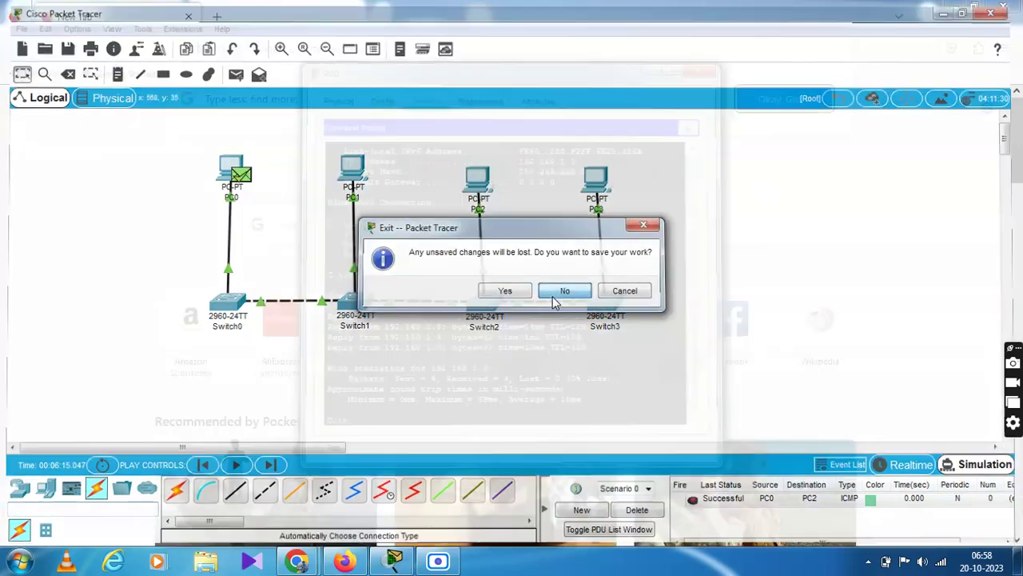
{"action": "left_click", "coordinate": [437, 561]}
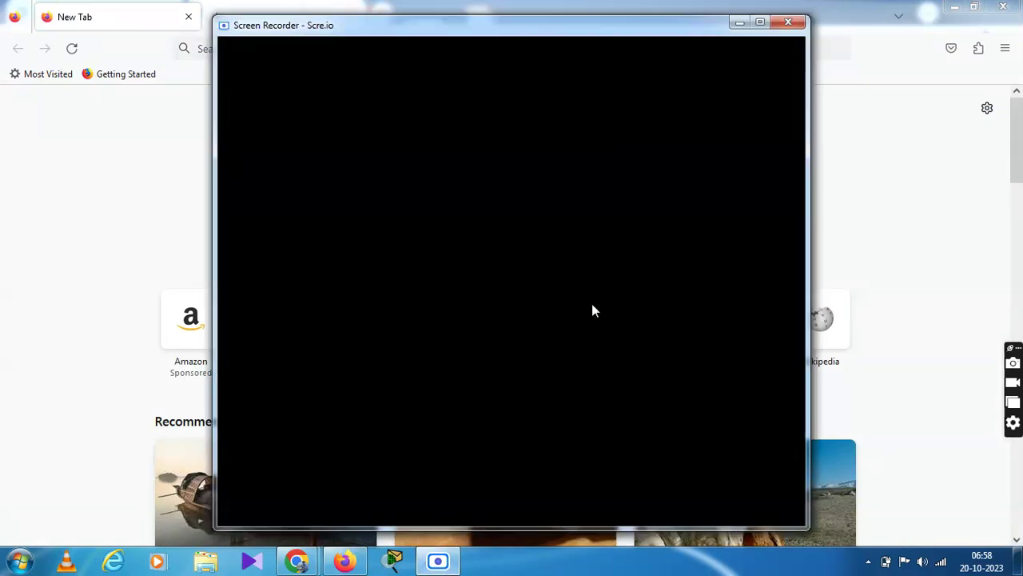